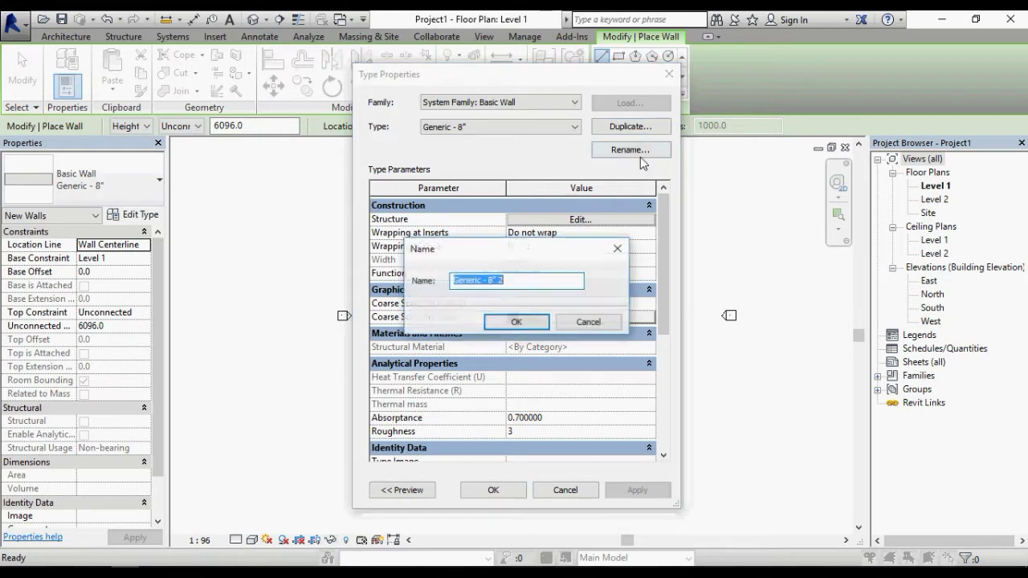
- Name the duplicated basic wall type wall 230 and set its structure layer thickness to 230
type("wall 230")
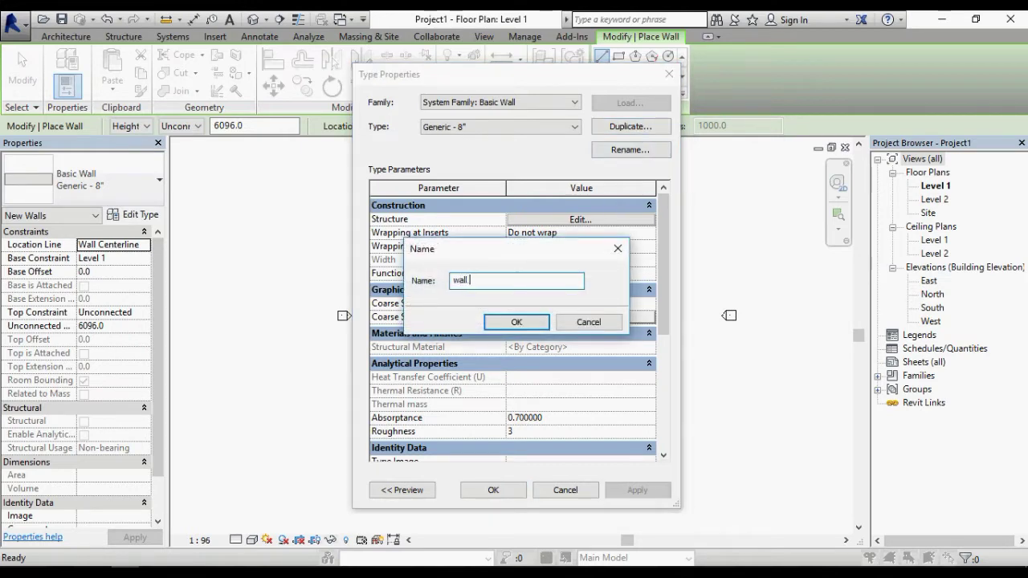
left_click(519, 324)
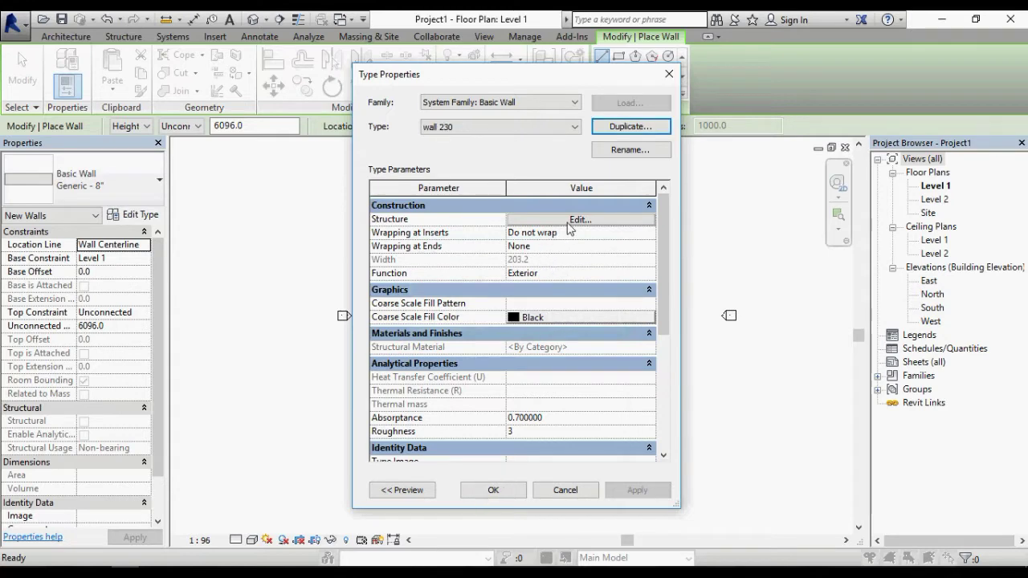
left_click(568, 224)
left_click(536, 229)
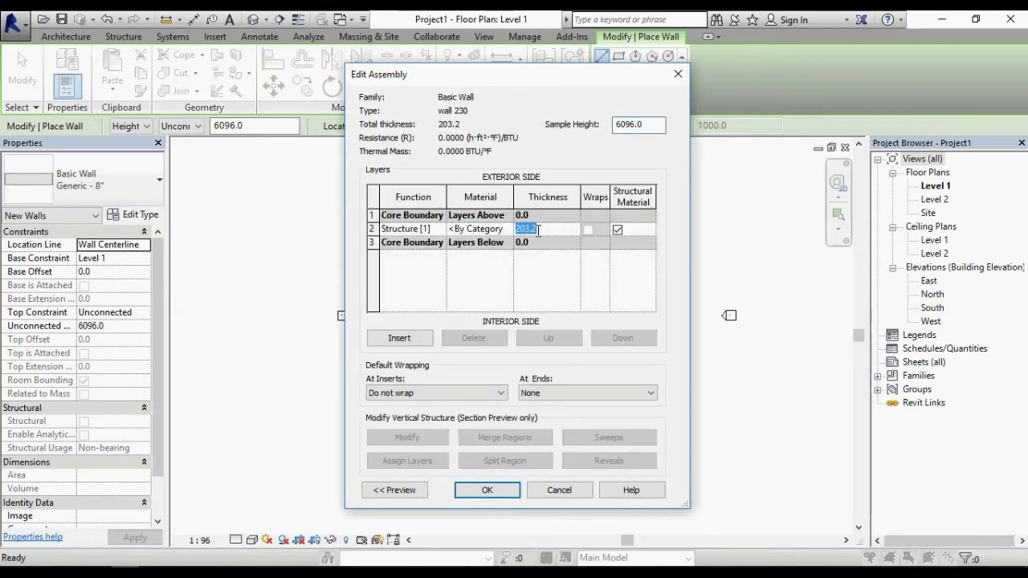
type("230")
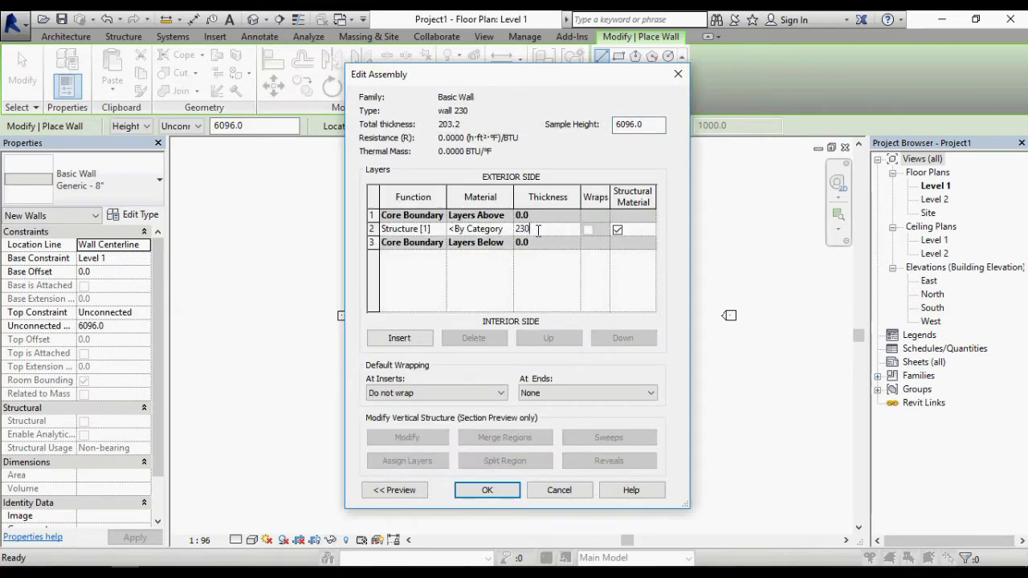
left_click(489, 492)
left_click(499, 489)
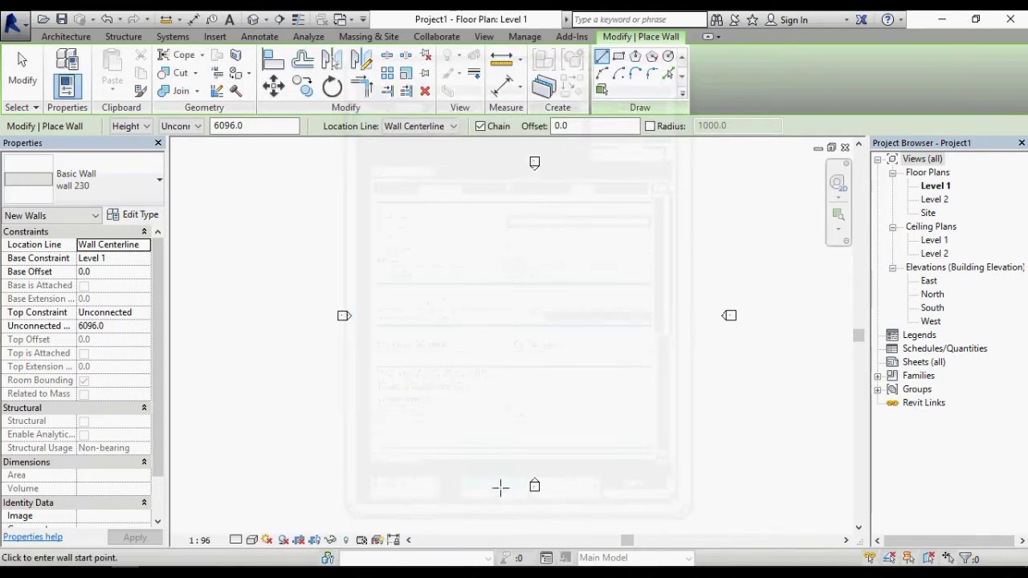
- Draw a closed rectangle of four wall 230 walls, about 13000 mm wide, between the elevation markers on Level 1
scroll(379, 270, "down", 1)
scroll(583, 303, "up", 1)
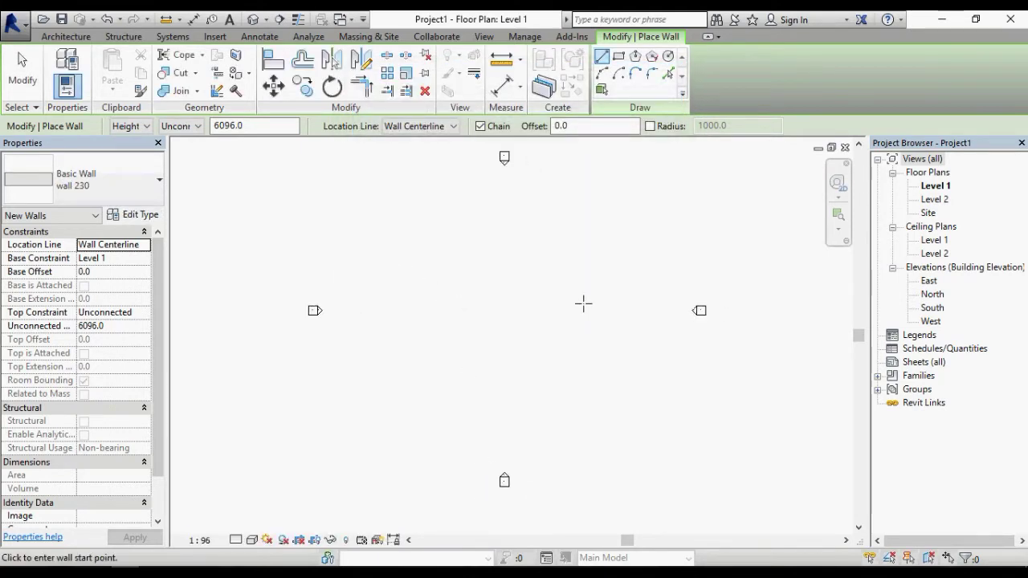
left_click(411, 255)
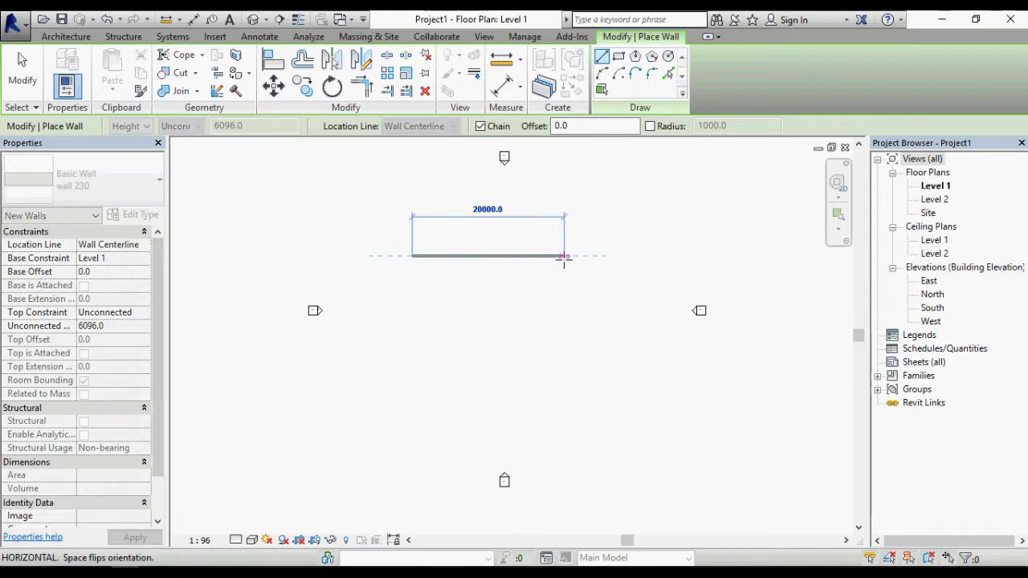
scroll(509, 257, "up", 1)
scroll(509, 257, "up", 1)
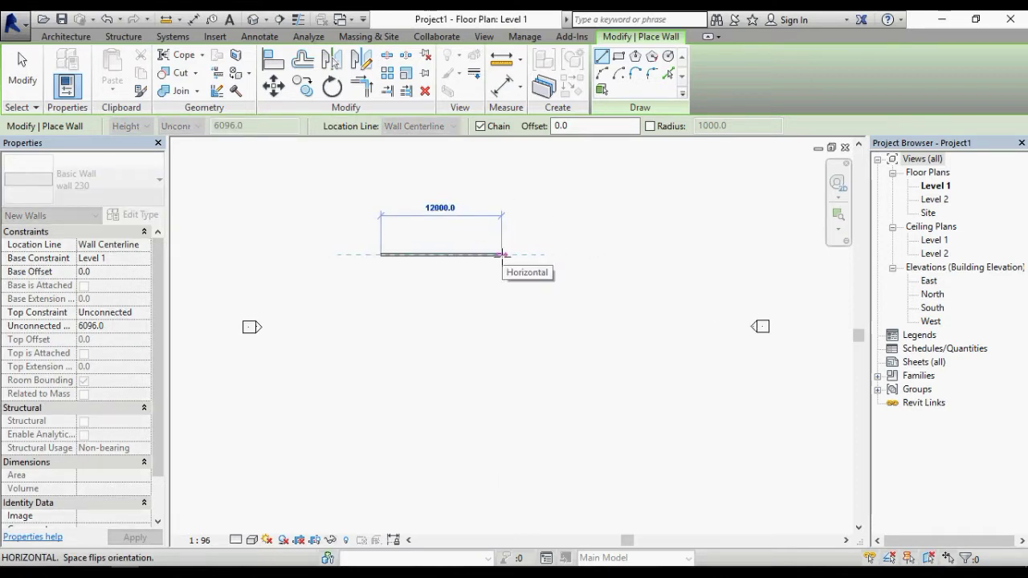
left_click(512, 255)
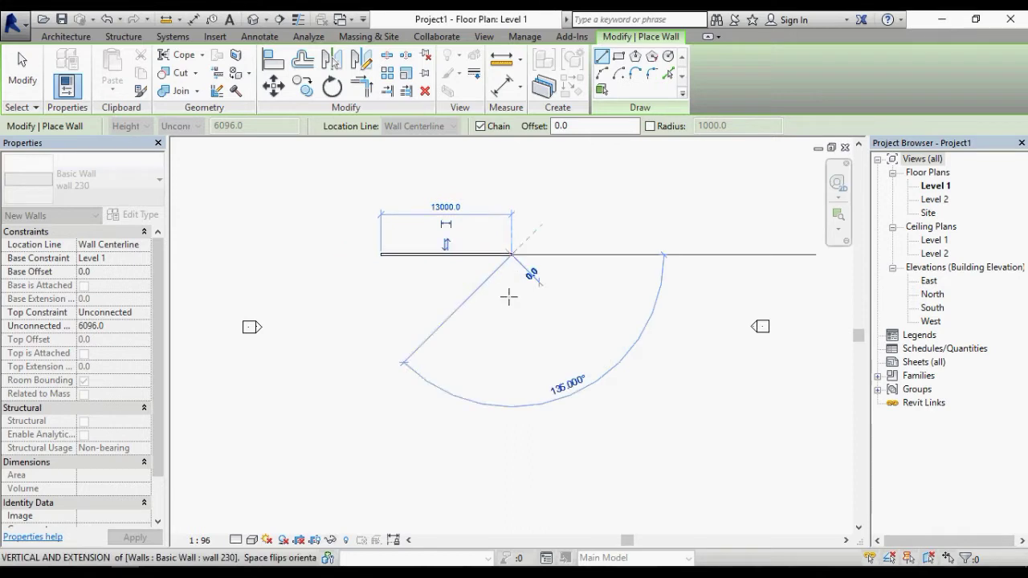
left_click(512, 374)
left_click(381, 374)
left_click(380, 255)
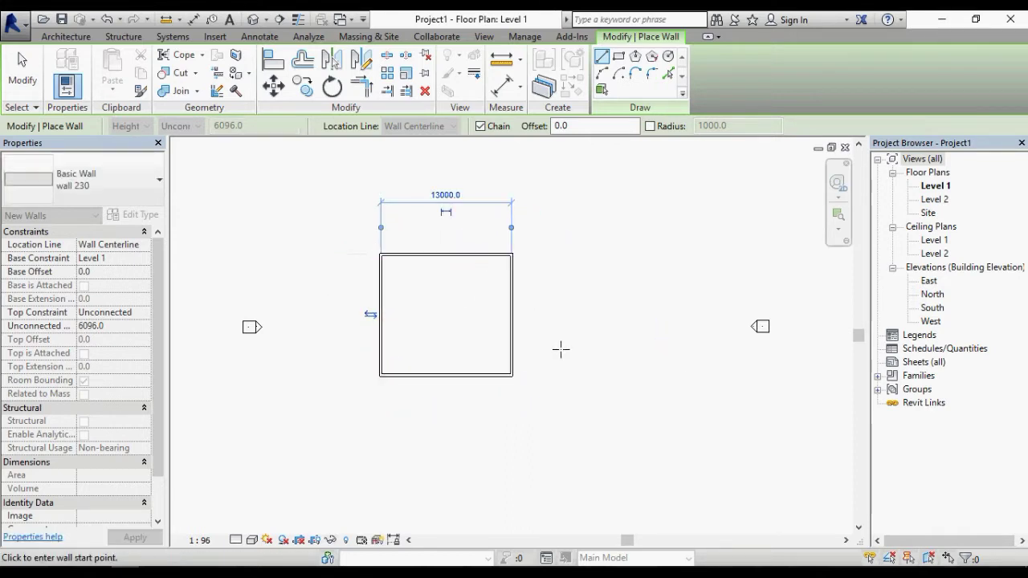
key("Escape")
key("Escape")
- Set the unconnected height of all four walls to 3000
left_click_drag(553, 374, 373, 219)
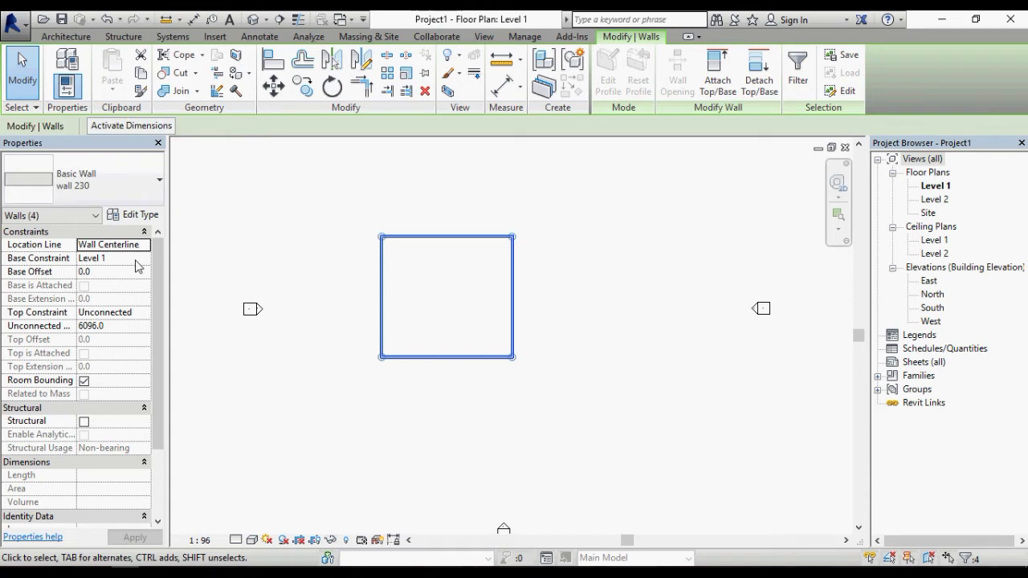
left_click(135, 313)
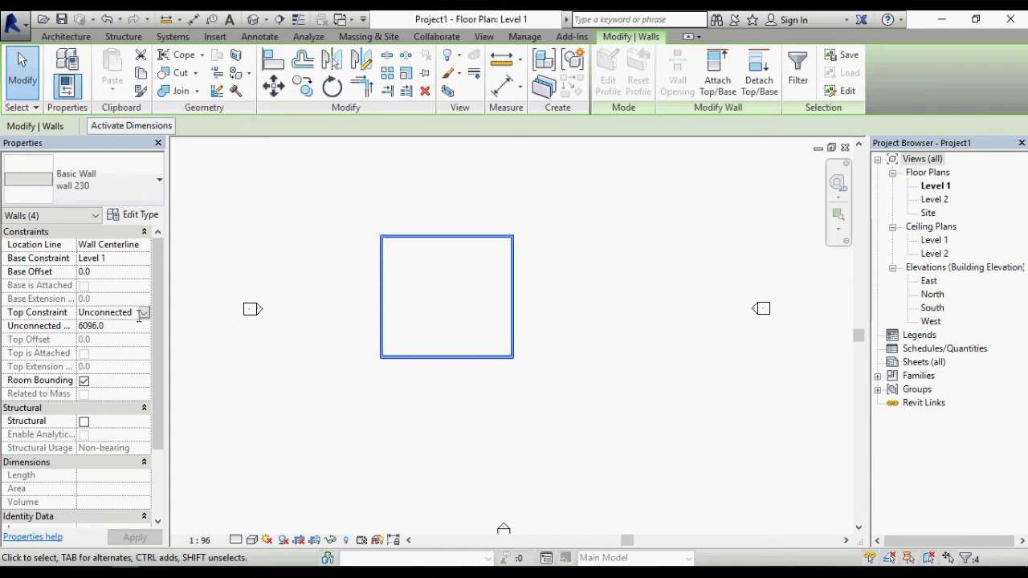
left_click(126, 326)
left_click(126, 327)
type("3000")
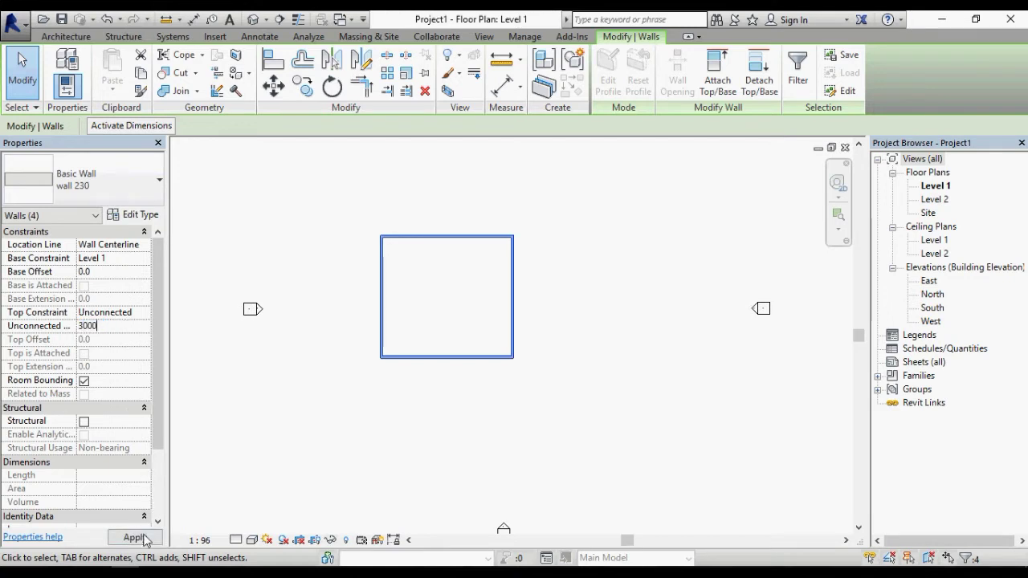
left_click(135, 538)
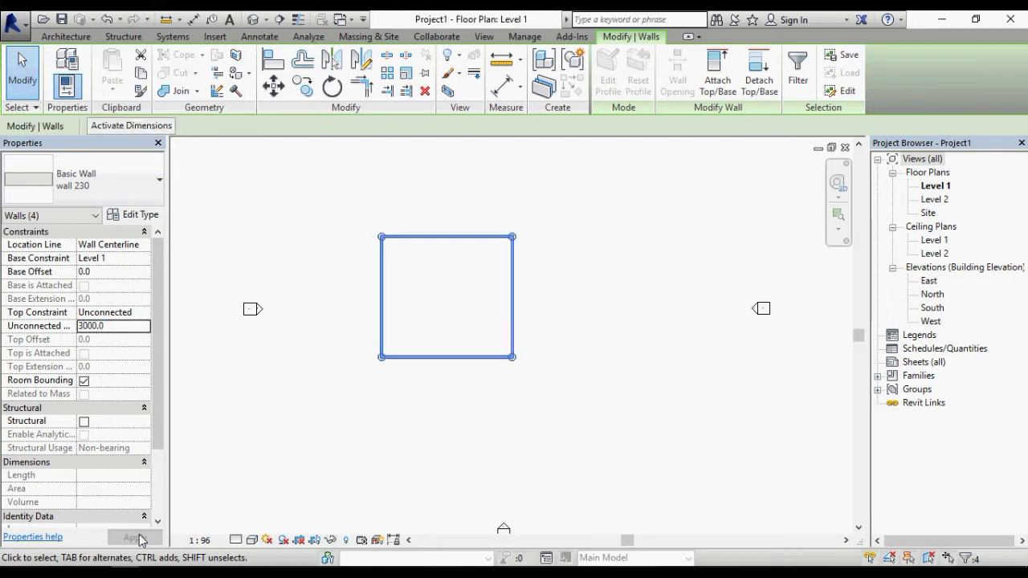
left_click(563, 425)
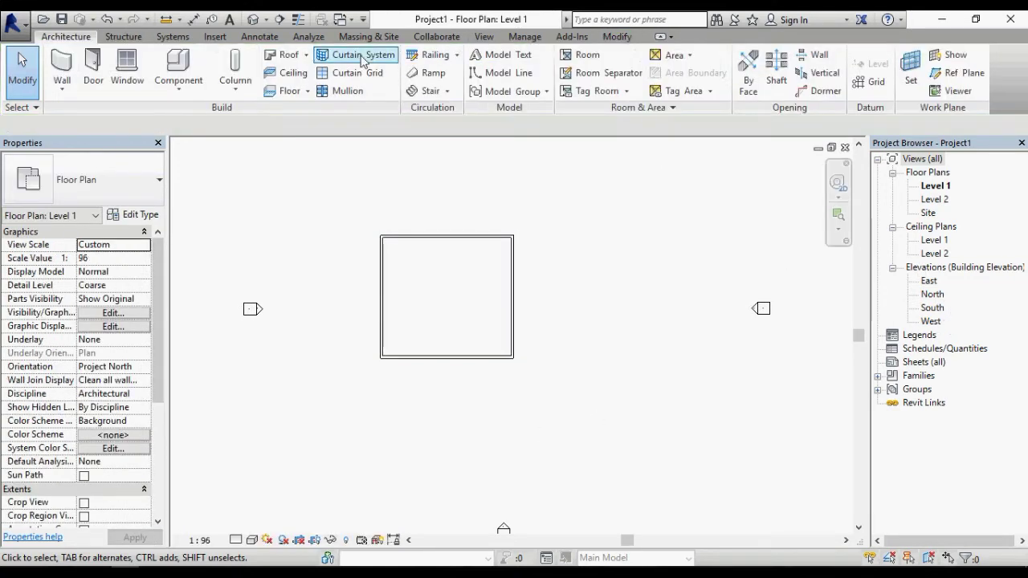
- Open the default 3D view and examine the four-wall enclosure from another angle
left_click(254, 20)
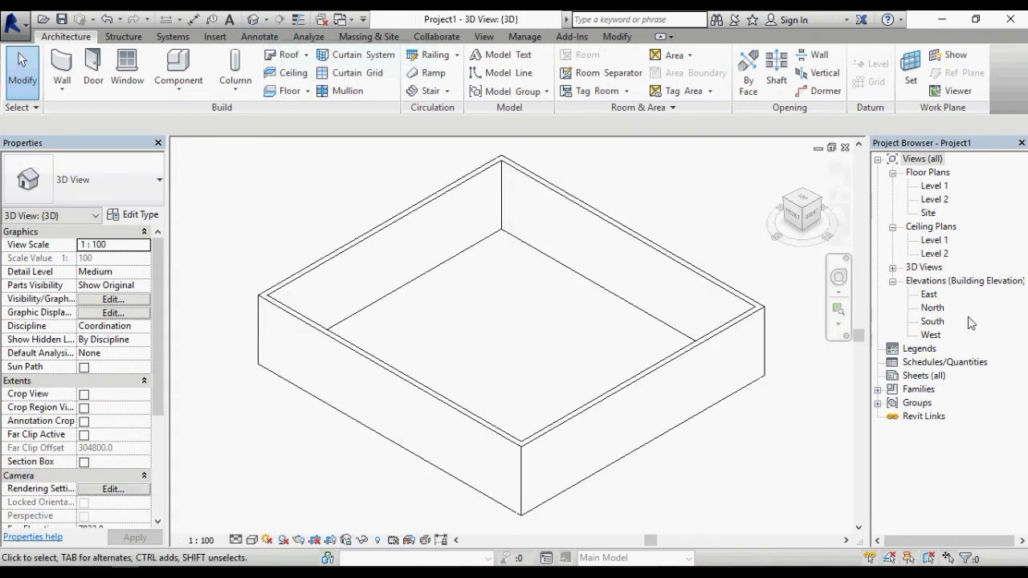
left_click(928, 268)
double_click(930, 269)
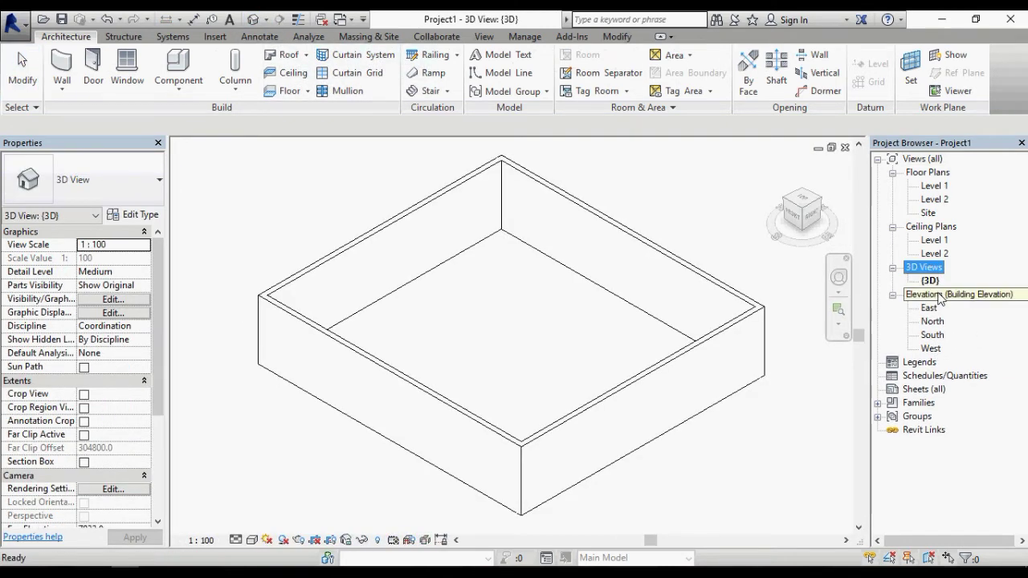
scroll(494, 287, "down", 2)
middle_click_drag(543, 372, 492, 395, "shift")
scroll(523, 223, "down", 2)
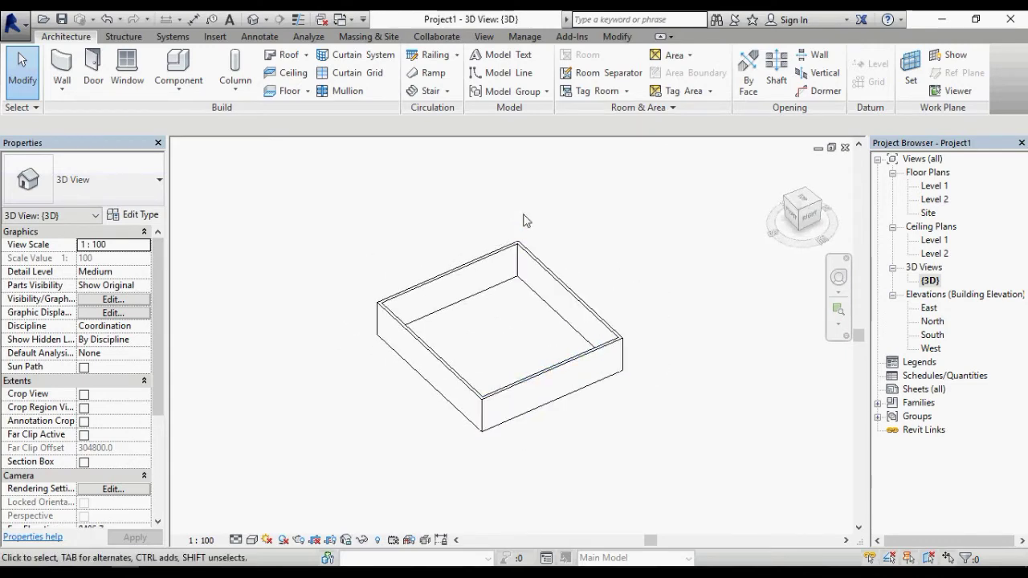
scroll(482, 356, "up", 2)
scroll(495, 407, "down", 1)
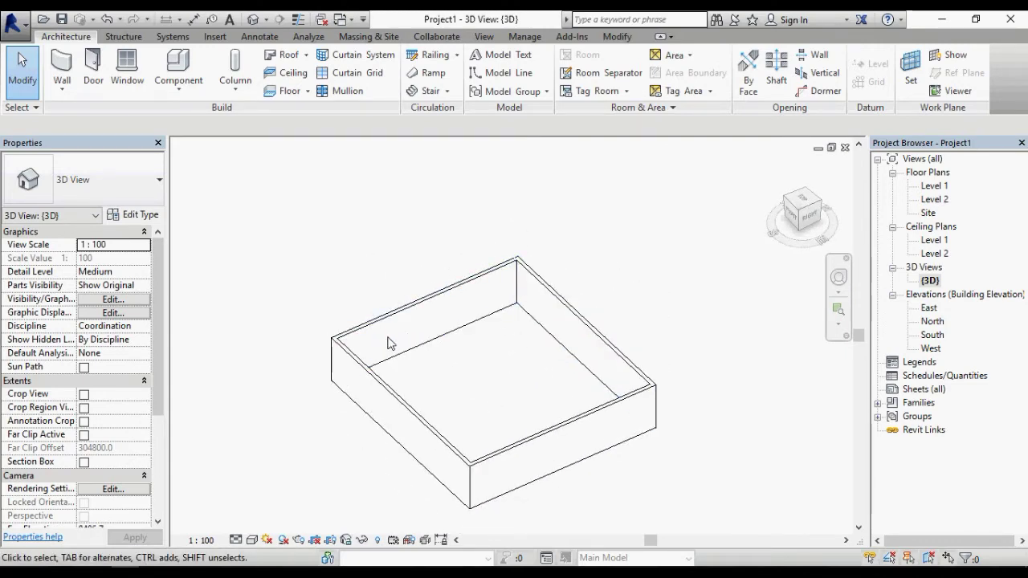
scroll(386, 329, "down", 1)
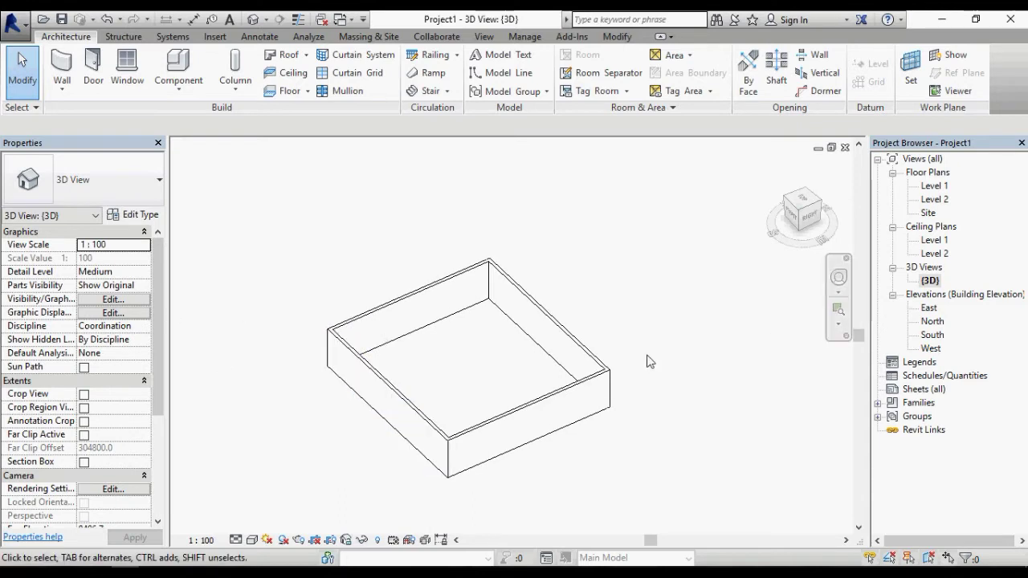
- Set the elevation of Level 2 to 3000 in the East elevation view
double_click(929, 309)
scroll(691, 344, "up", 5)
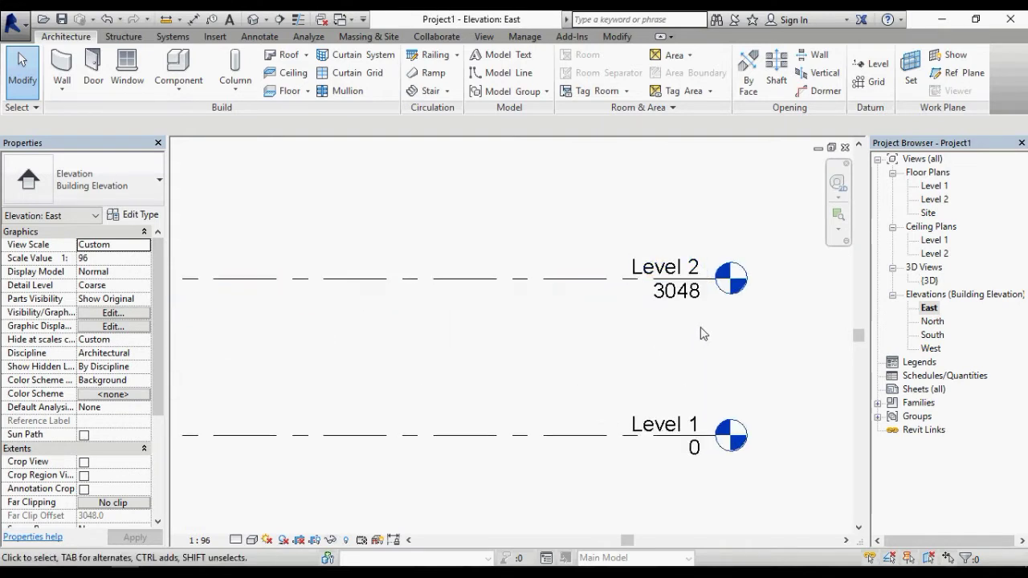
scroll(759, 329, "down", 2)
scroll(758, 330, "up", 2)
double_click(689, 293)
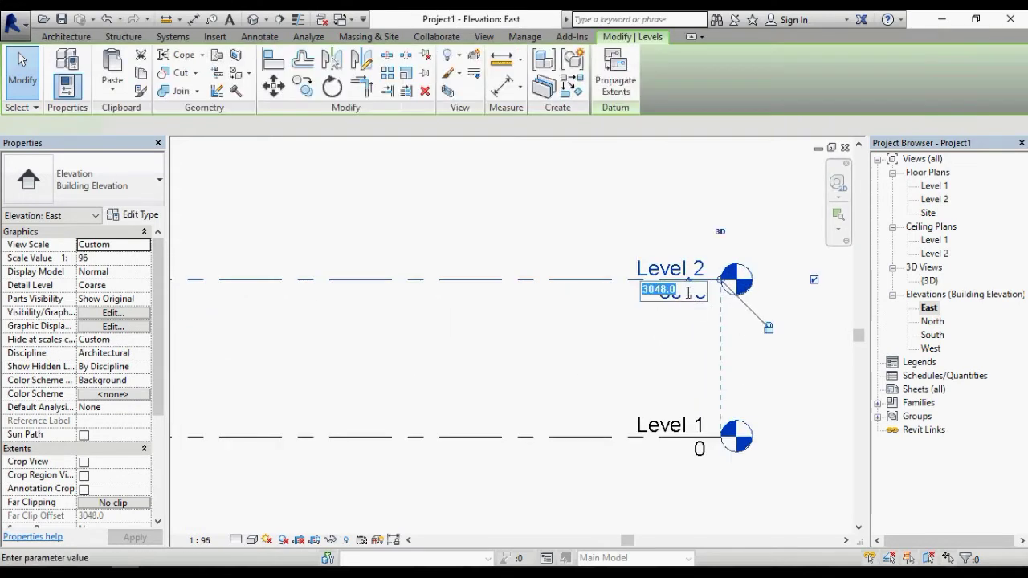
type("3000")
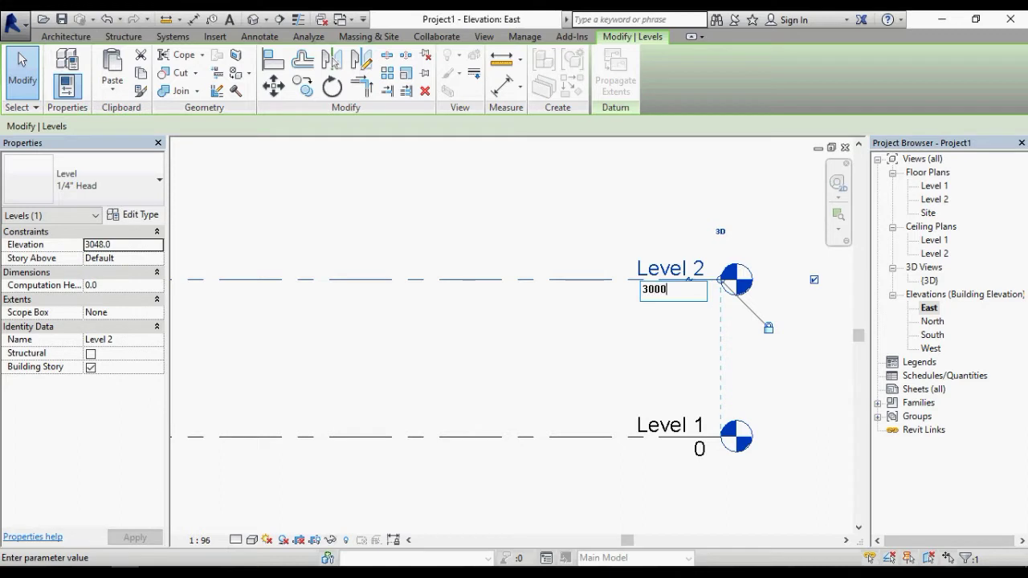
key("Return")
scroll(701, 299, "down", 3)
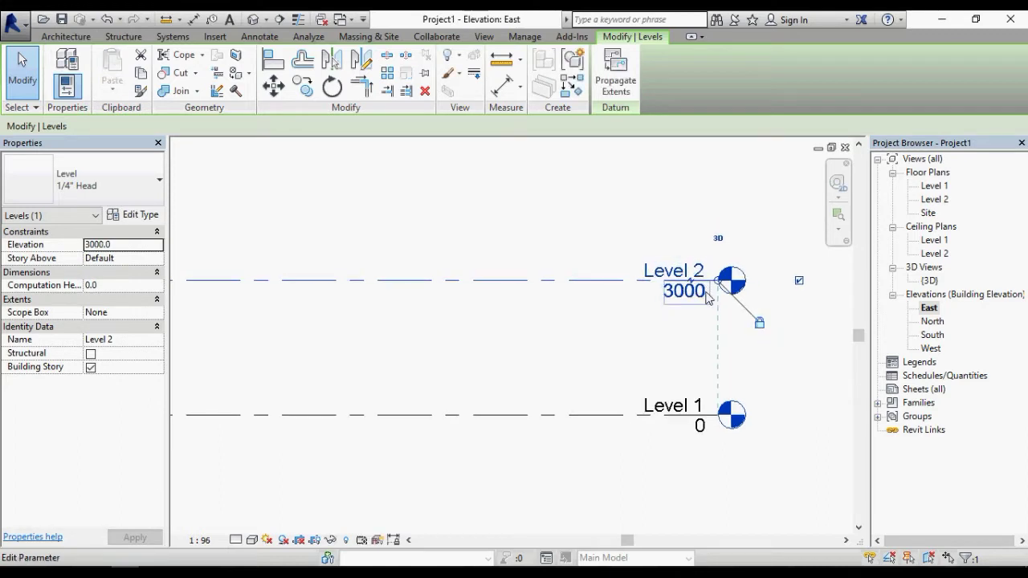
scroll(700, 299, "down", 2)
key("Escape")
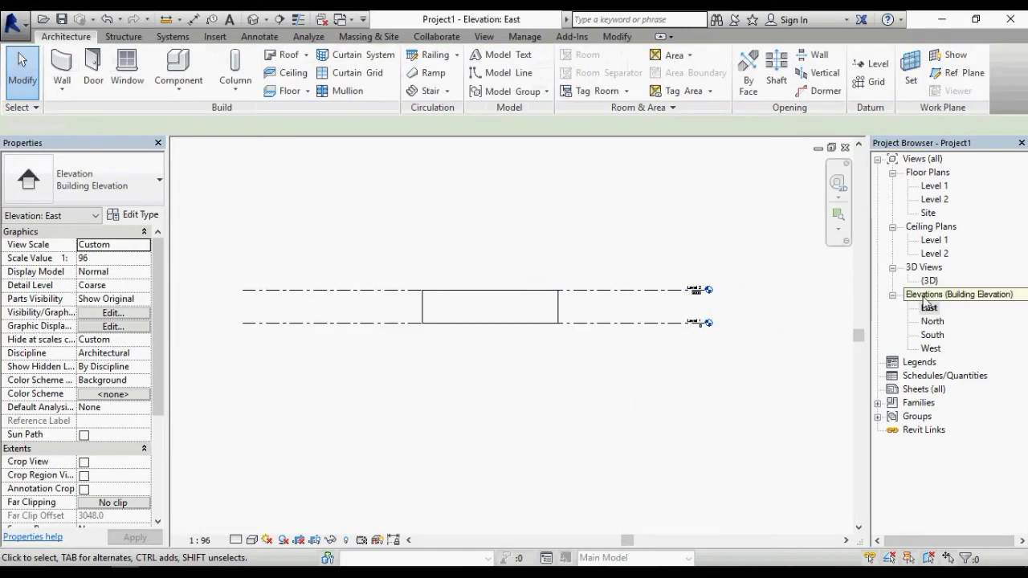
- Open the Level 2 floor plan and start a new floor boundary sketch
double_click(946, 201)
scroll(492, 280, "up", 1)
left_click(308, 94)
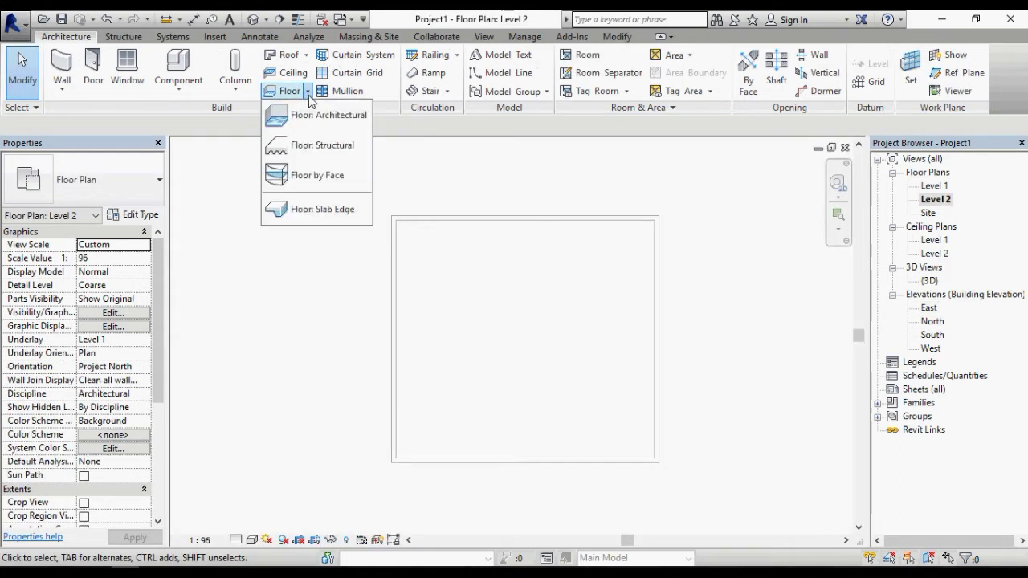
left_click(284, 94)
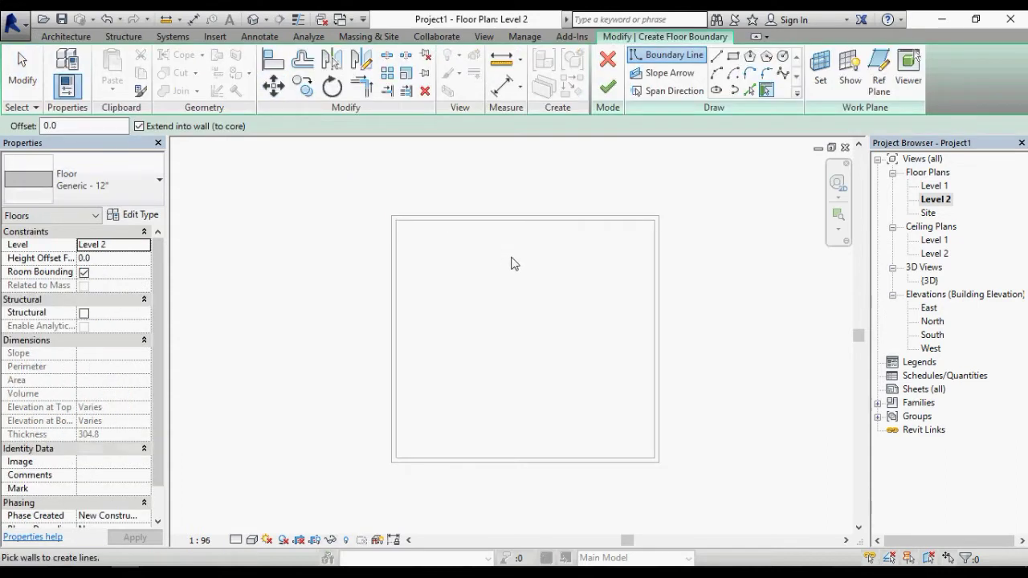
scroll(643, 438, "up", 1)
left_click(145, 192)
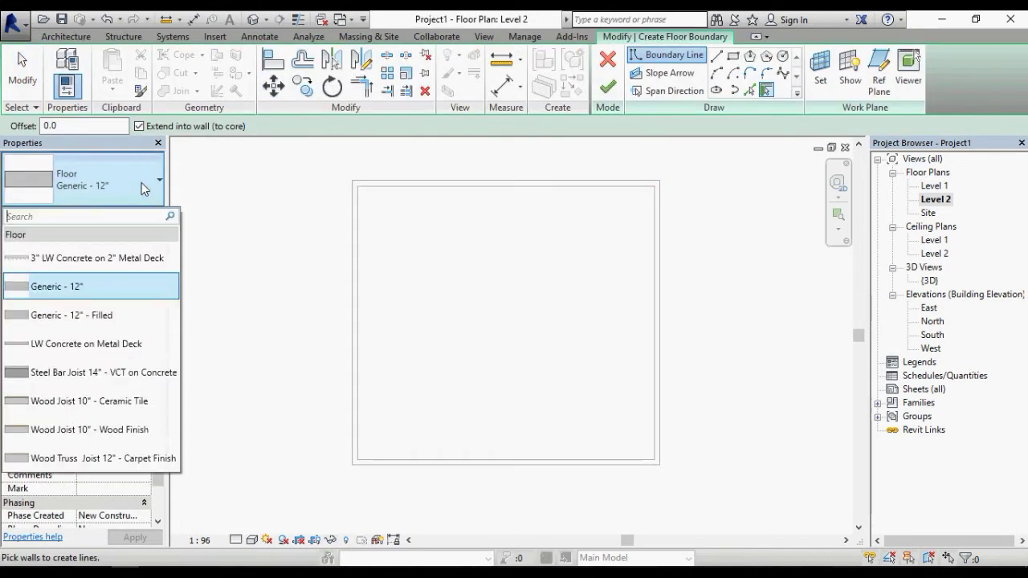
left_click(133, 185)
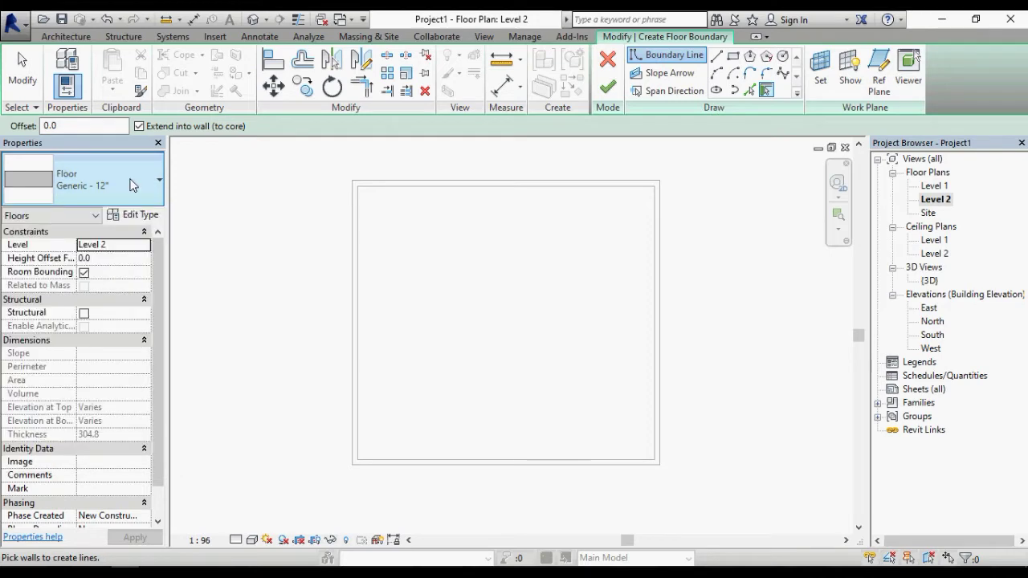
- Duplicate the Generic - 12" floor type as floor 150 and set its structure layer thickness to 150
left_click(134, 215)
left_click(631, 127)
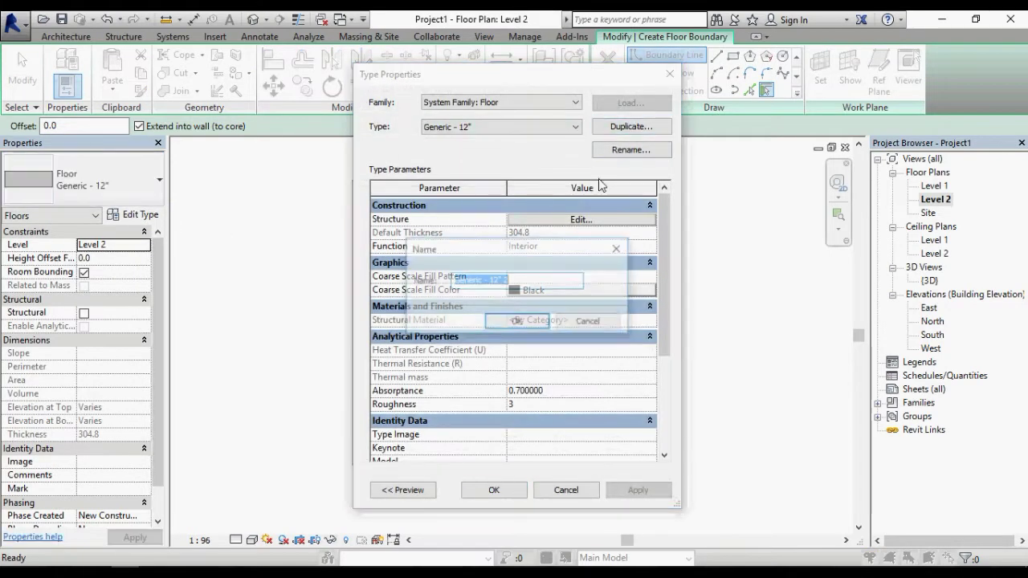
type("W")
key("BackSpace")
type("floor 150")
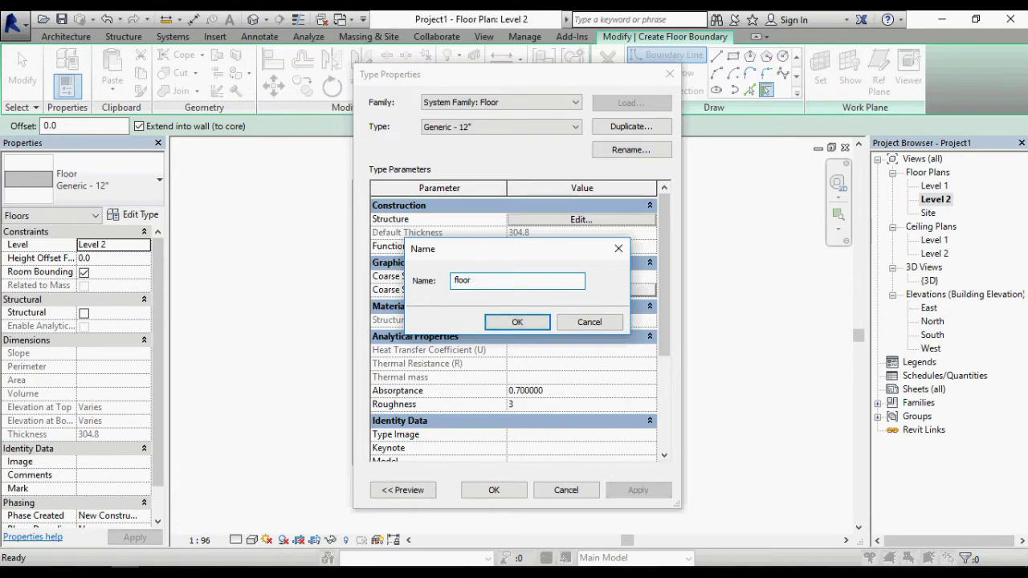
left_click(517, 321)
left_click(595, 222)
left_click(531, 231)
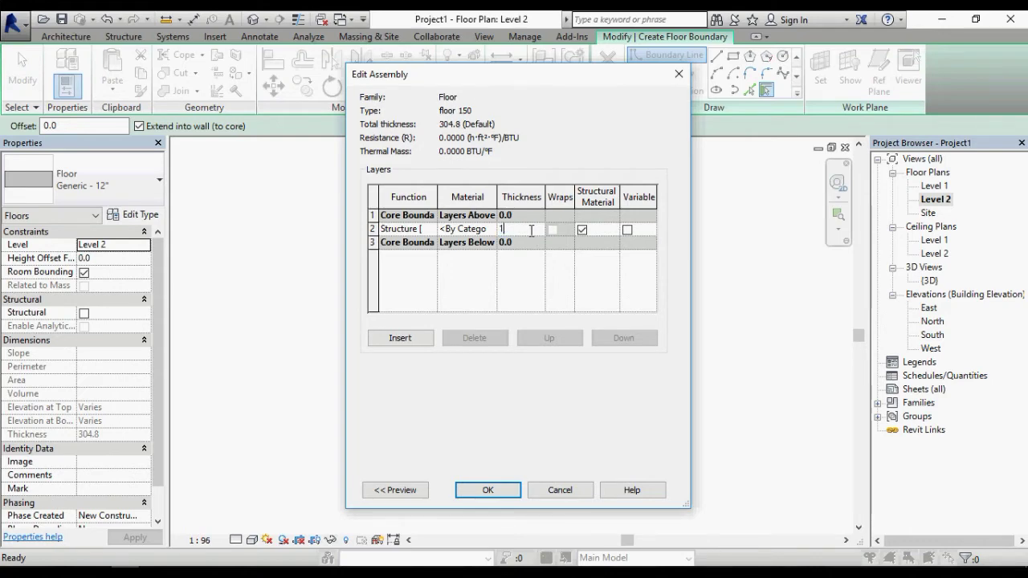
left_click(488, 490)
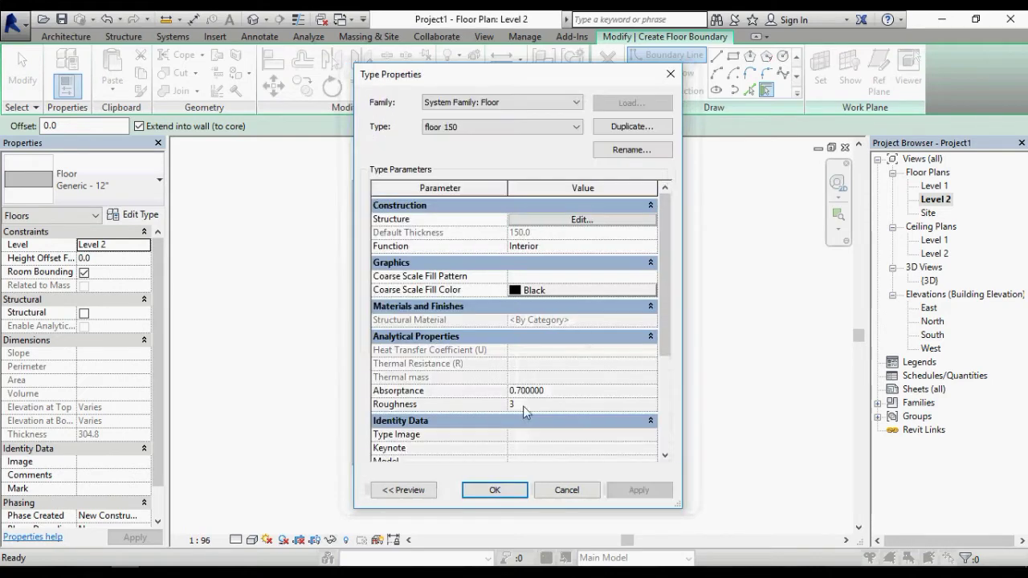
left_click(490, 492)
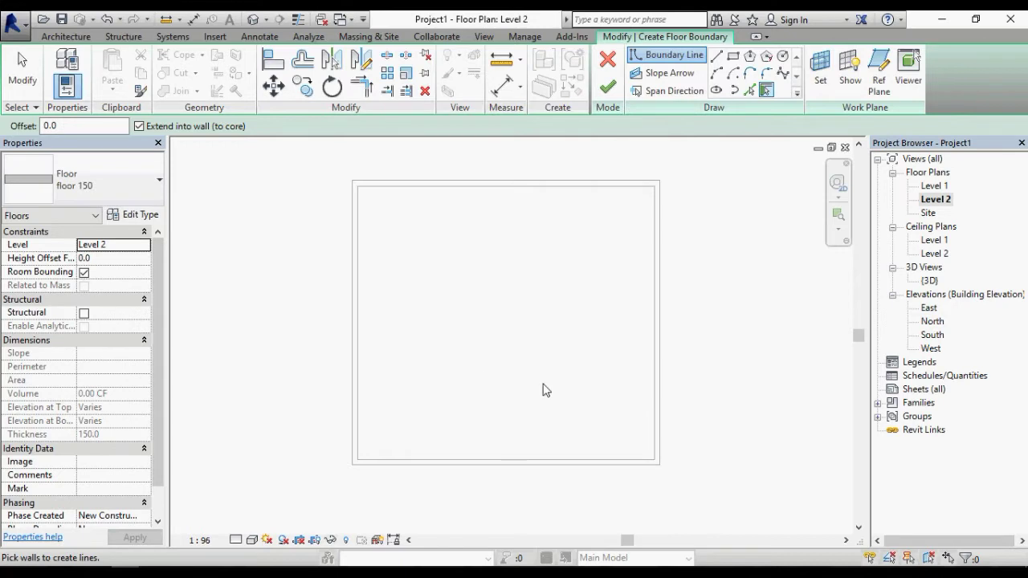
- Sketch a rectangular floor boundary along the outer faces of the four walls and finish the floor 150 slab
left_click(734, 56)
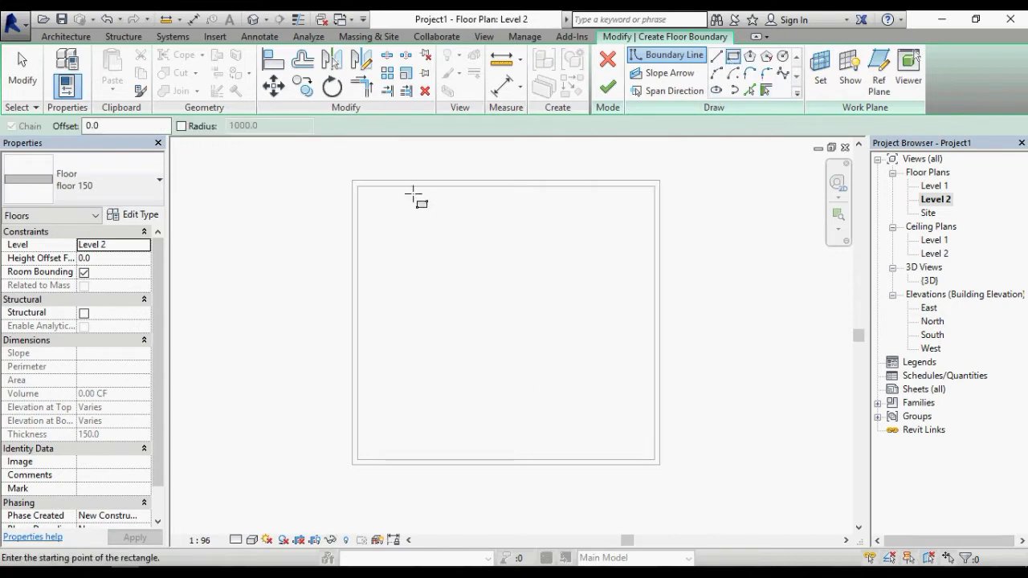
left_click(351, 180)
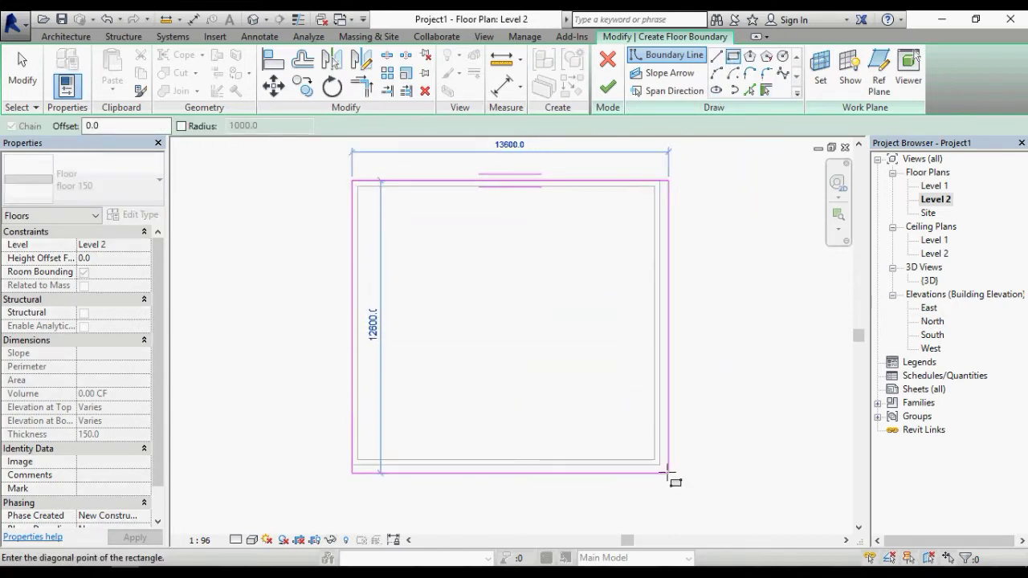
left_click(659, 464)
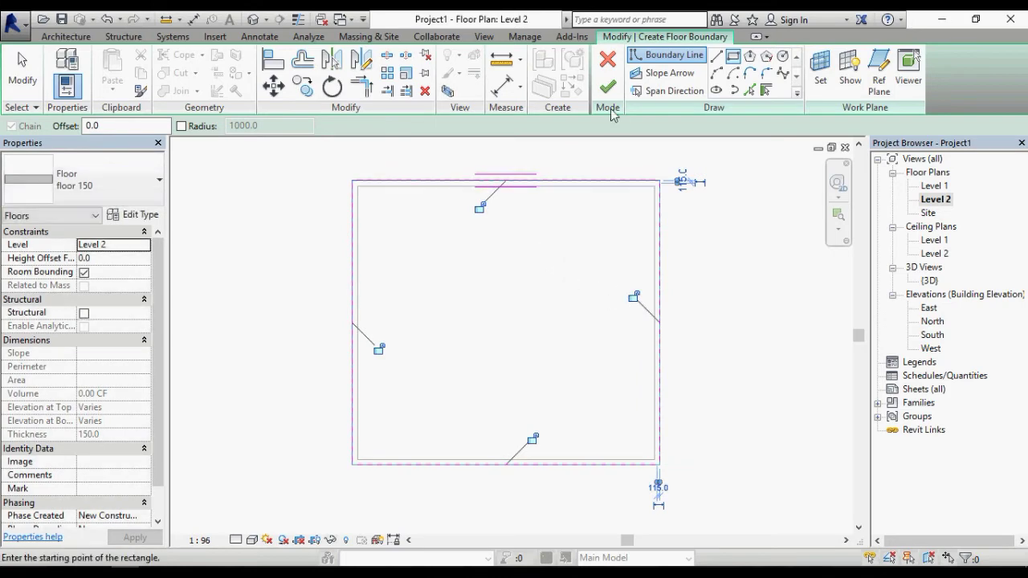
left_click(608, 89)
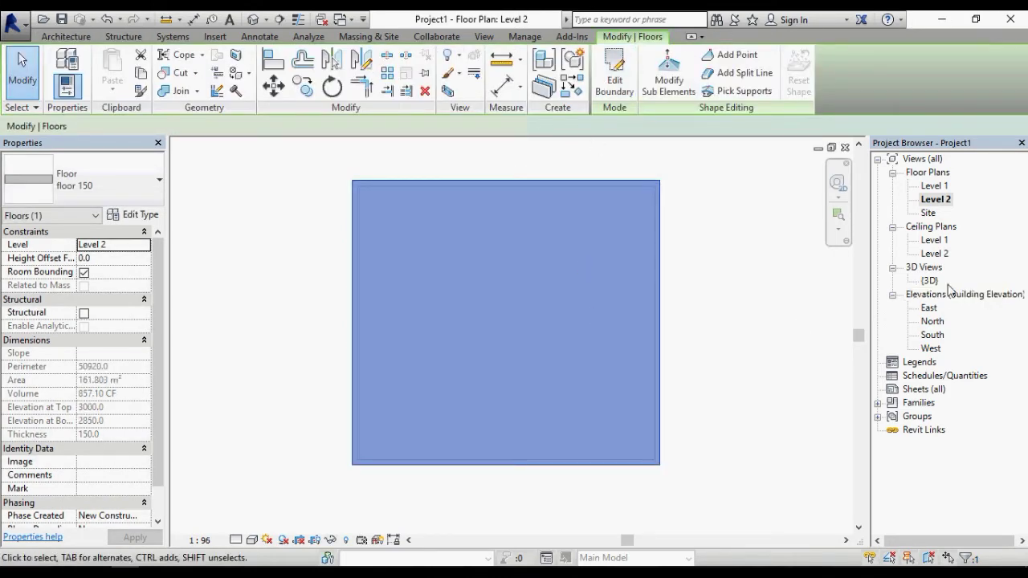
- Examine the floor slab's edges and corners on top of the walls in the 3D view
left_click(936, 281)
double_click(939, 281)
middle_click_drag(472, 401, 474, 307)
left_click(622, 312)
scroll(450, 235, "up", 2)
scroll(473, 317, "down", 2)
scroll(450, 374, "up", 2)
scroll(454, 366, "down", 2)
scroll(460, 359, "up", 2)
middle_click_drag(460, 360, 473, 390, "shift")
scroll(455, 420, "up", 3)
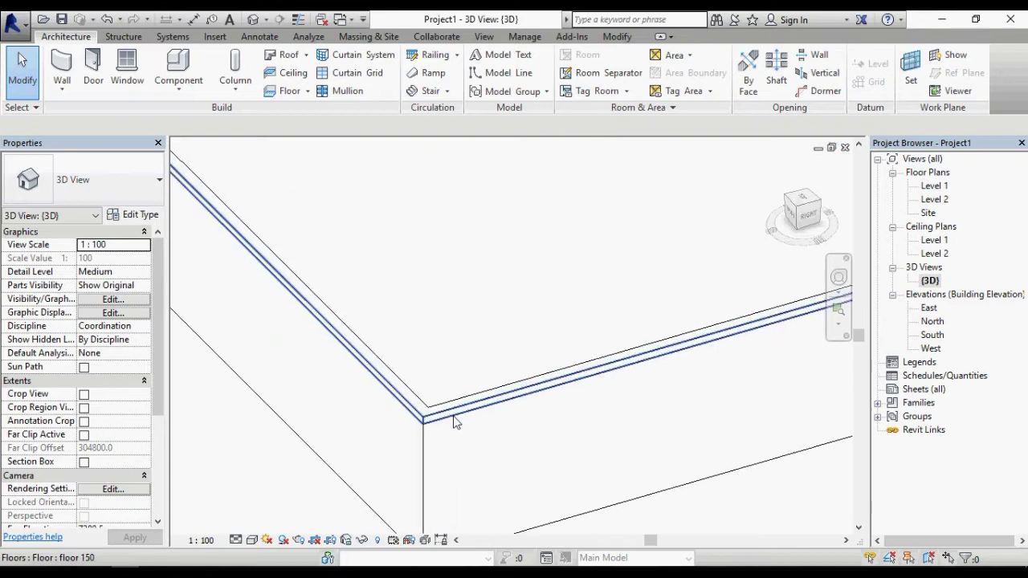
scroll(450, 434, "down", 2)
scroll(448, 428, "down", 3)
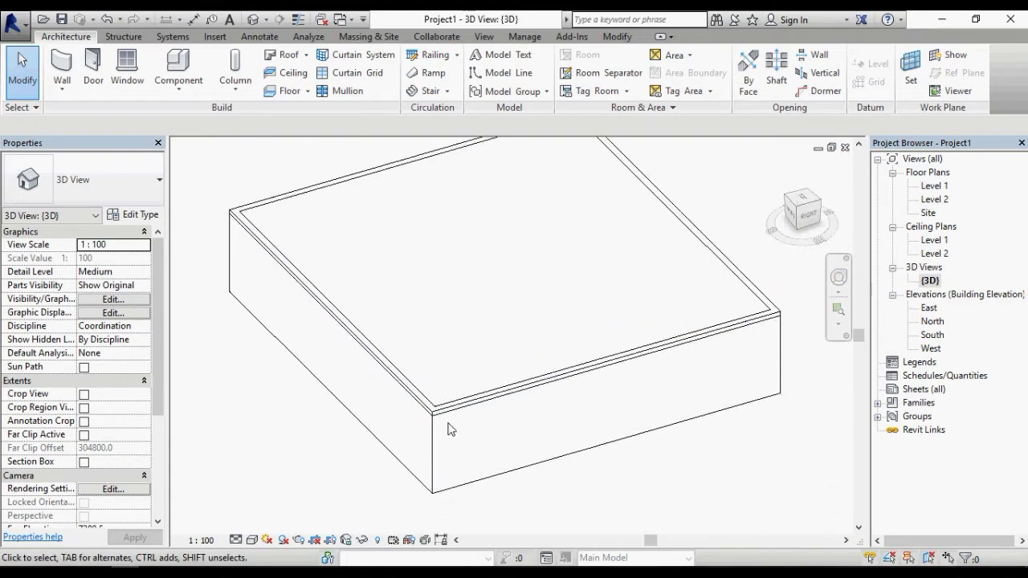
scroll(483, 390, "down", 2)
mouse_move(521, 409)
middle_mouse_down("shift")
mouse_move(525, 349)
mouse_move(525, 406)
mouse_move(571, 273)
mouse_move(365, 207)
mouse_move(493, 395)
mouse_move(523, 206)
mouse_move(517, 399)
mouse_move(530, 399)
middle_mouse_up("shift")
scroll(652, 379, "down", 1)
scroll(507, 397, "up", 5)
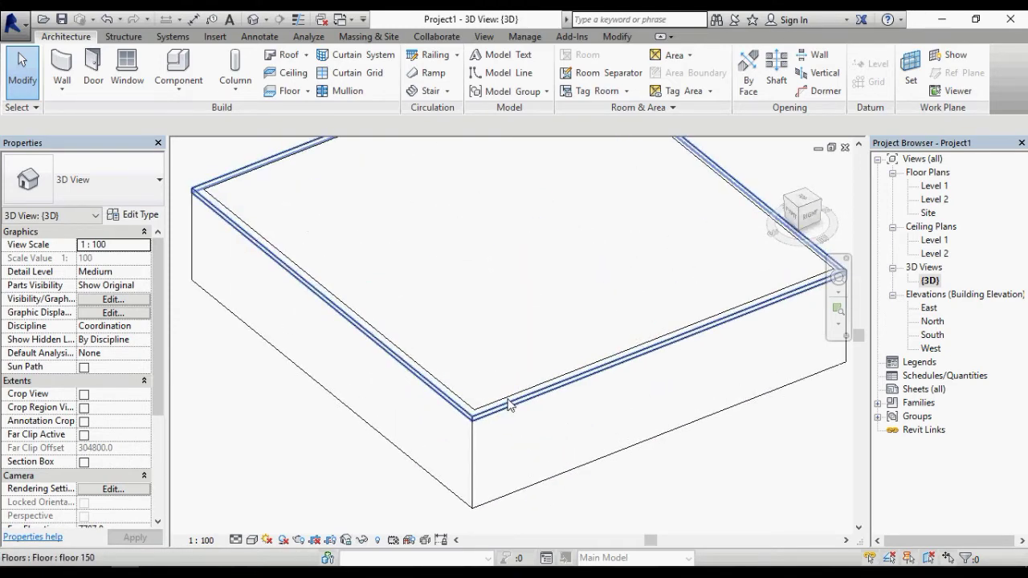
scroll(494, 441, "down", 4)
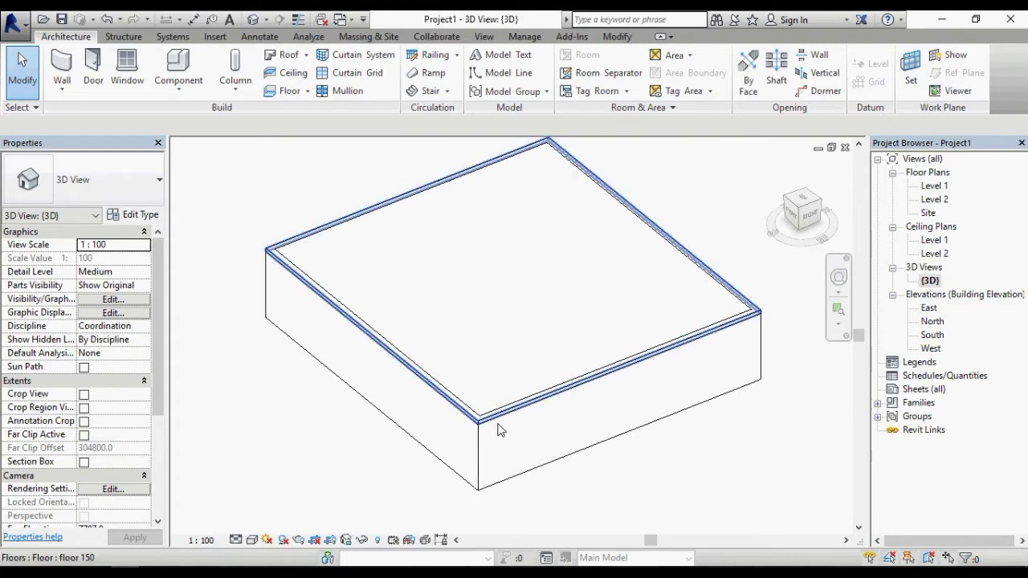
double_click(934, 188)
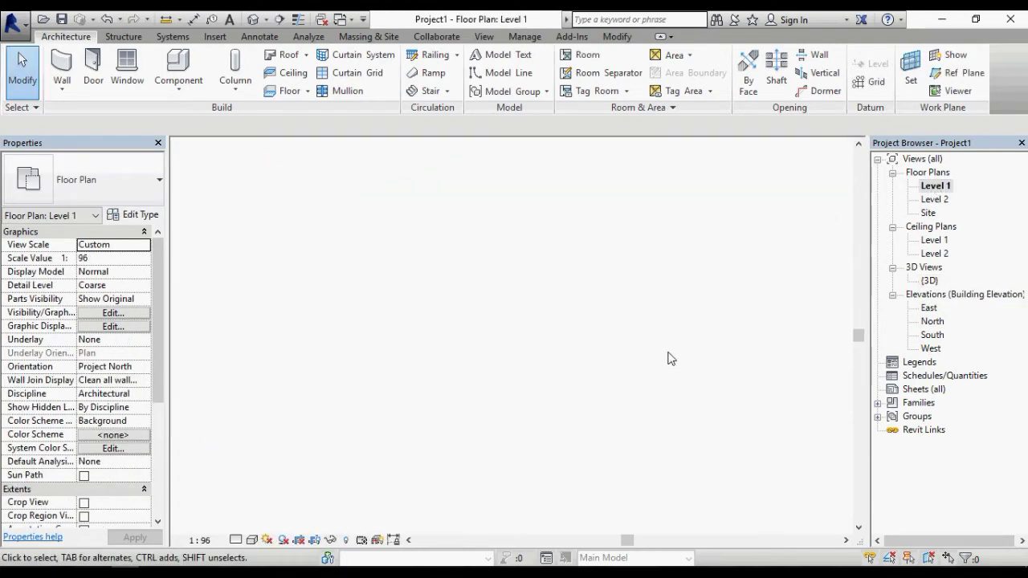
double_click(929, 281)
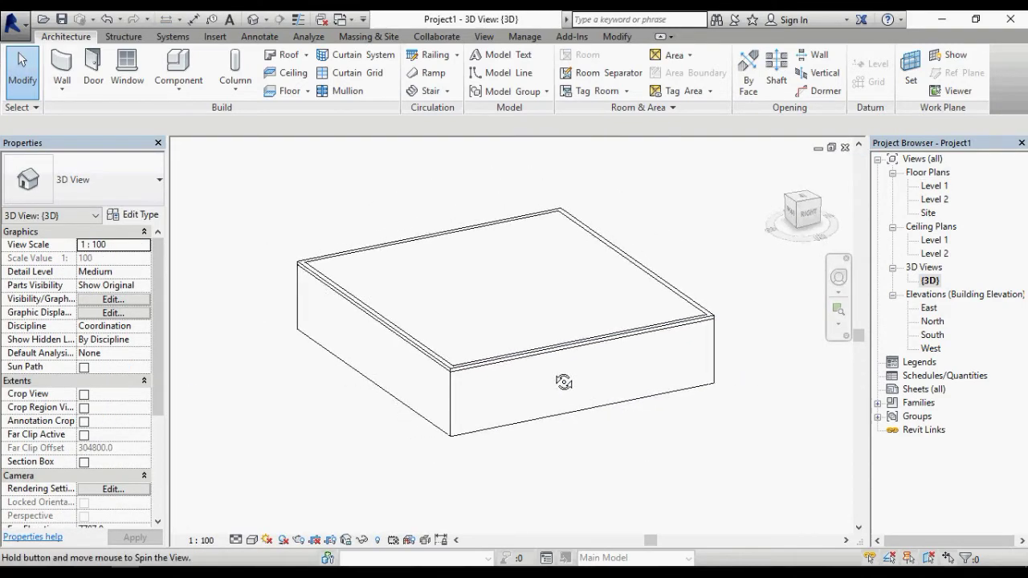
scroll(635, 394, "up", 2)
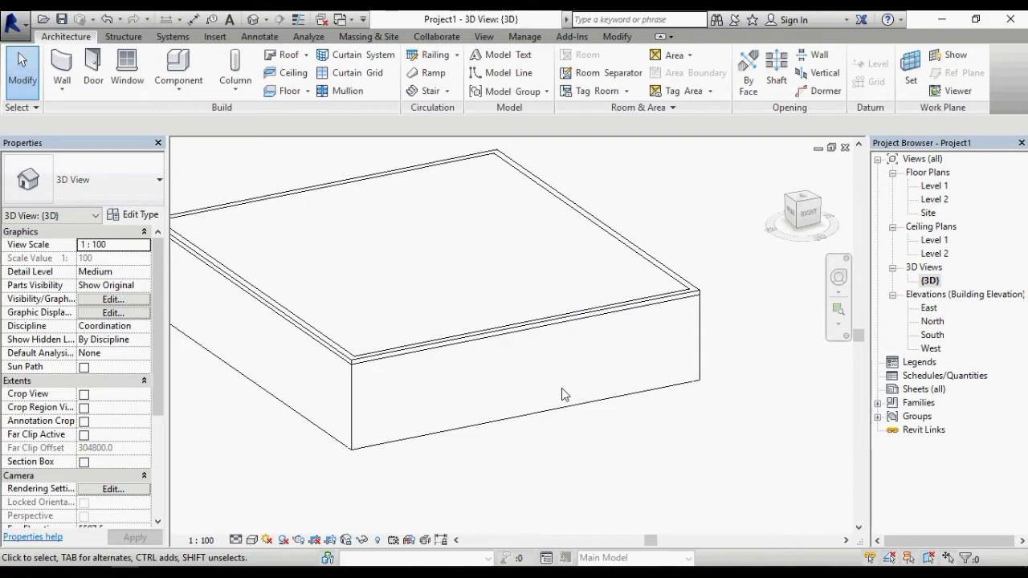
scroll(629, 353, "down", 1)
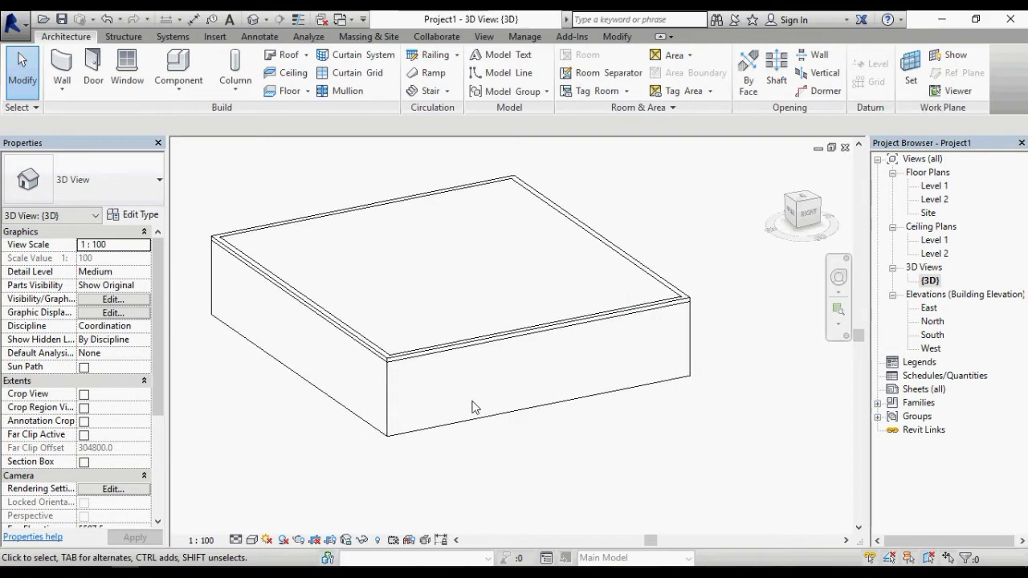
scroll(429, 404, "up", 3)
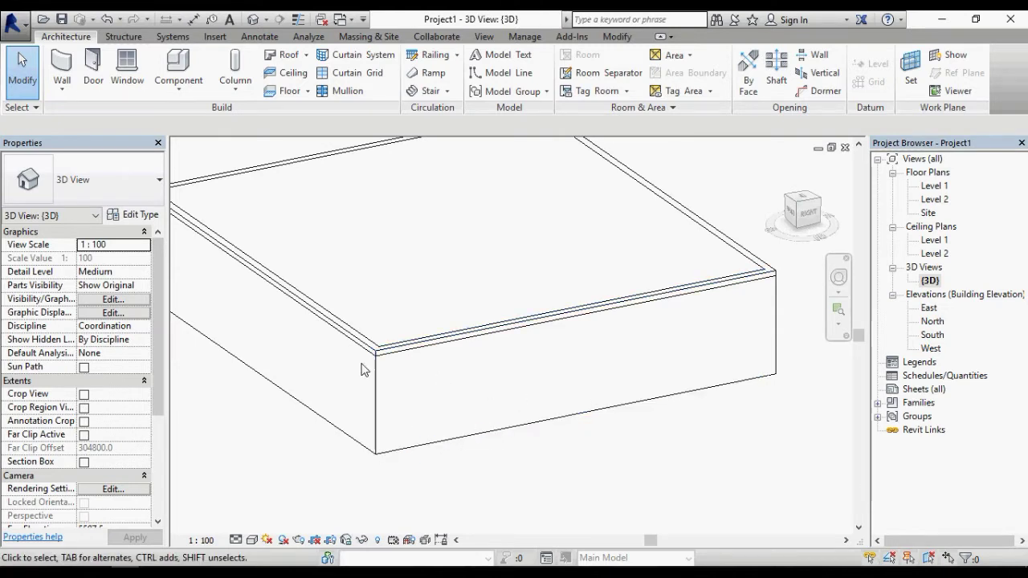
- Draw a horizontal reference plane along the outer face of the lower wall in the Level 1 floor plan, extending past its right corner
double_click(935, 186)
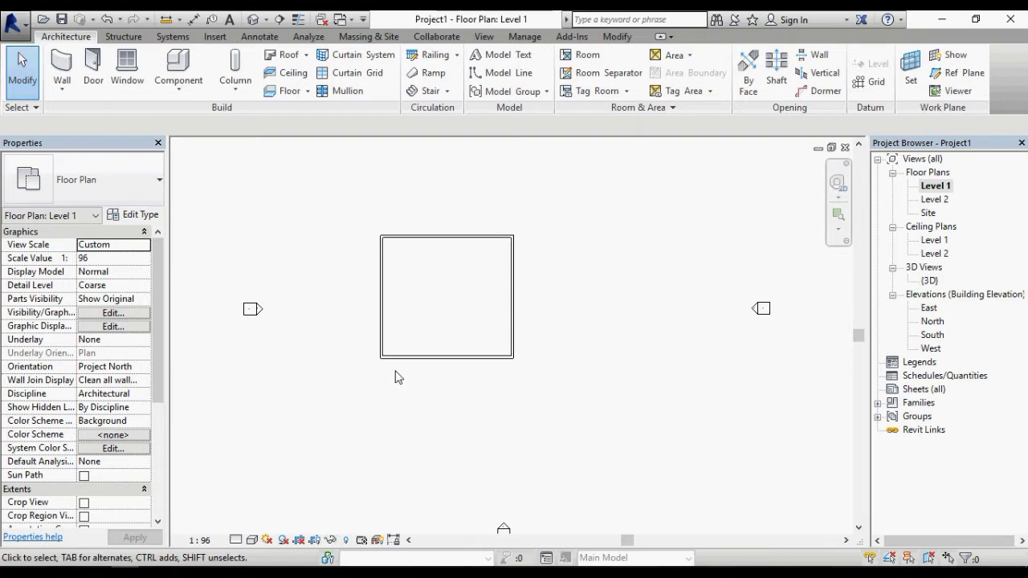
scroll(411, 365, "up", 3)
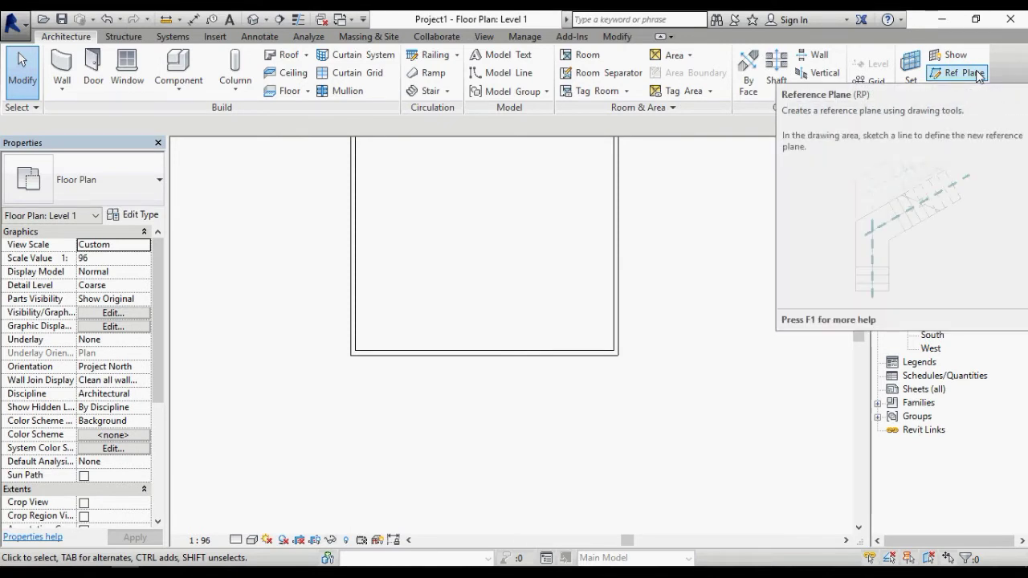
left_click(979, 73)
scroll(409, 336, "up", 1)
scroll(409, 336, "up", 1)
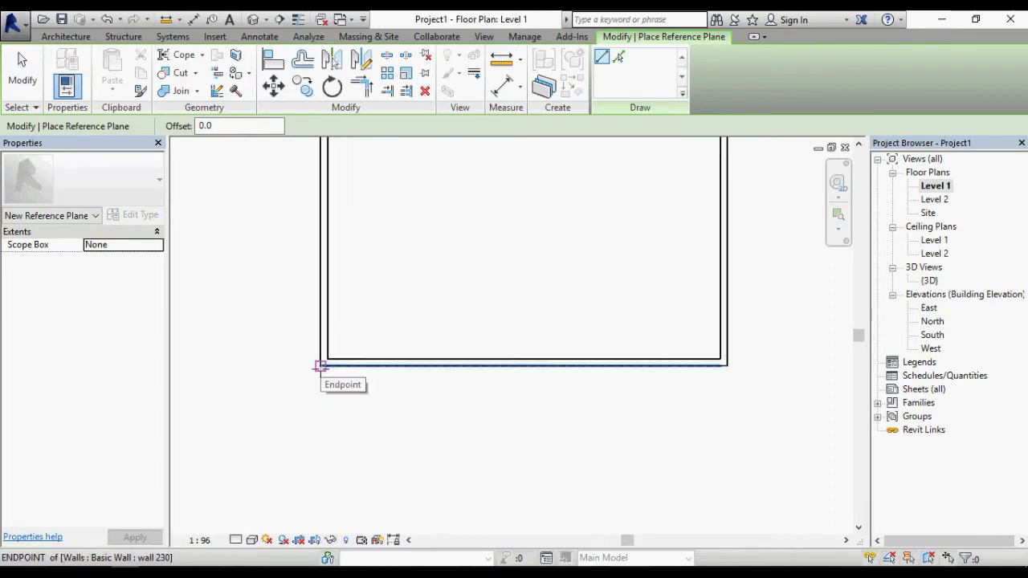
left_click(320, 367)
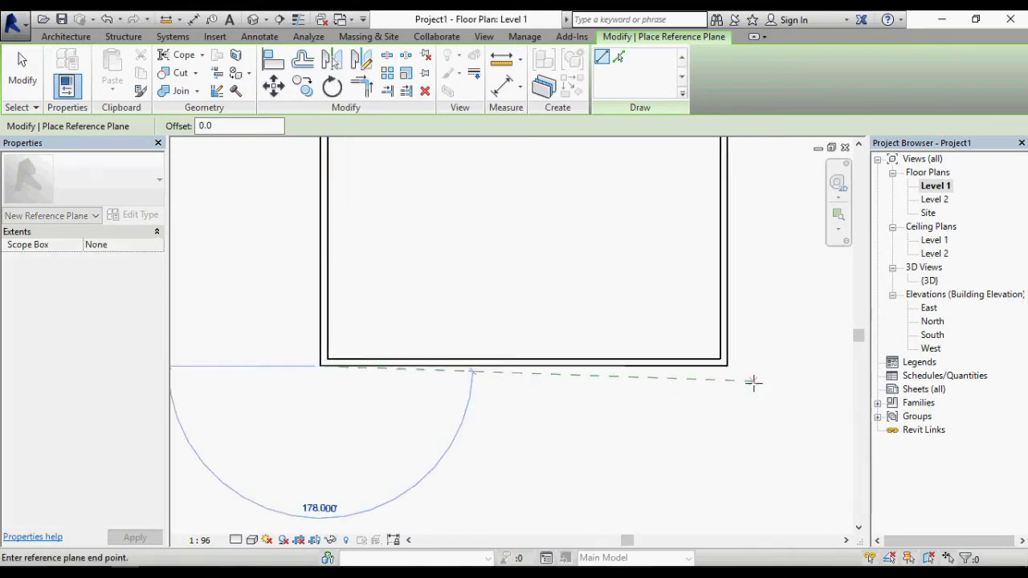
left_click(798, 366)
key("Escape")
key("Escape")
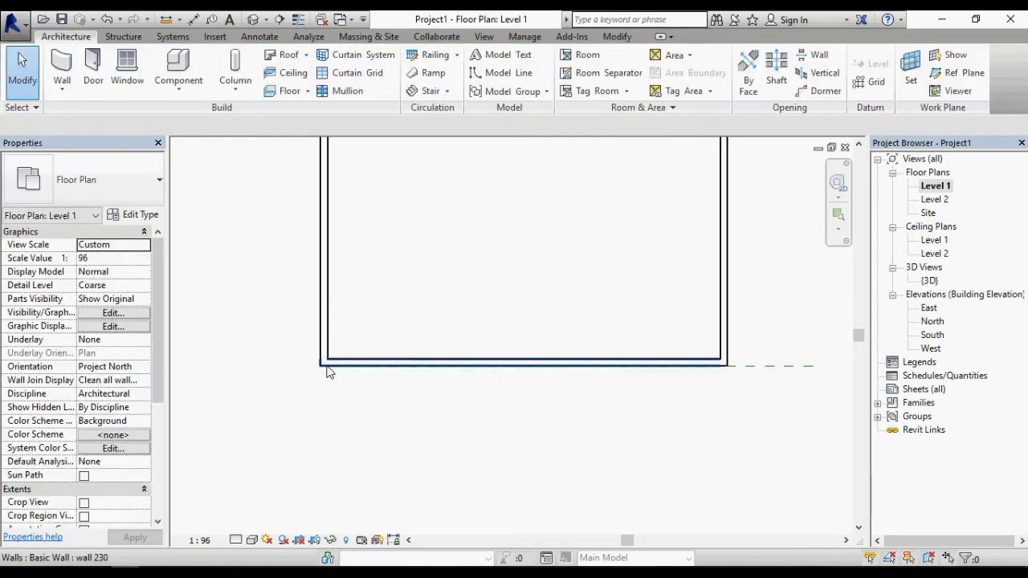
- Extend the left end of the reference plane beyond the building's lower-left corner
left_click(769, 366)
left_click_drag(322, 370, 257, 366)
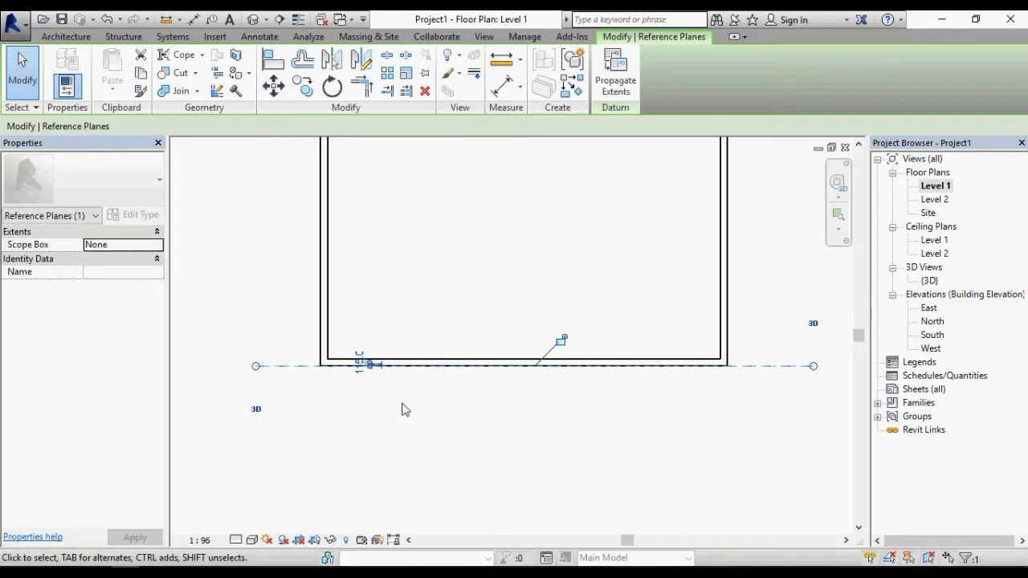
left_click(348, 395)
- Name the reference plane along the lower wall front elevation
left_click(286, 366)
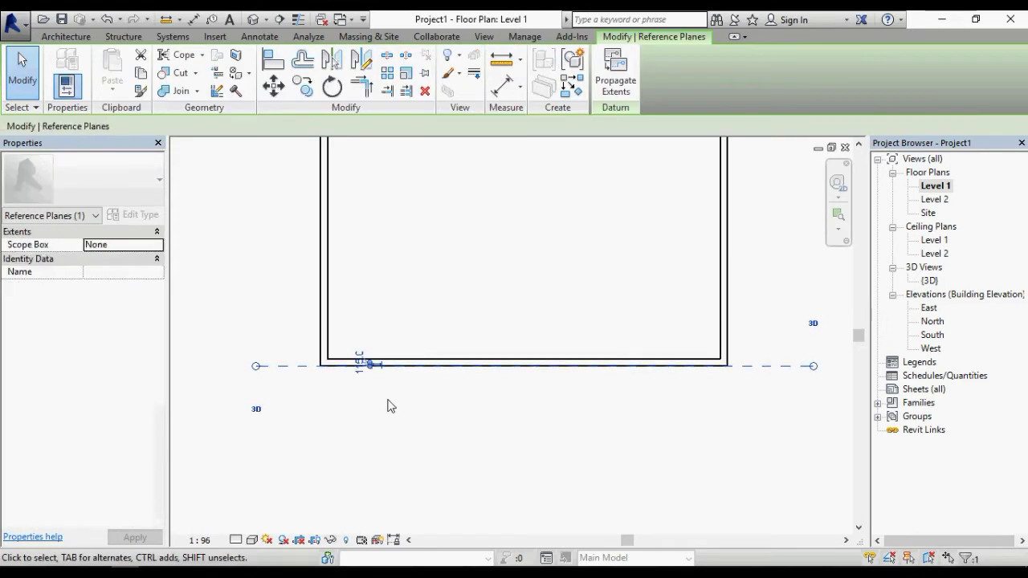
left_click(133, 272)
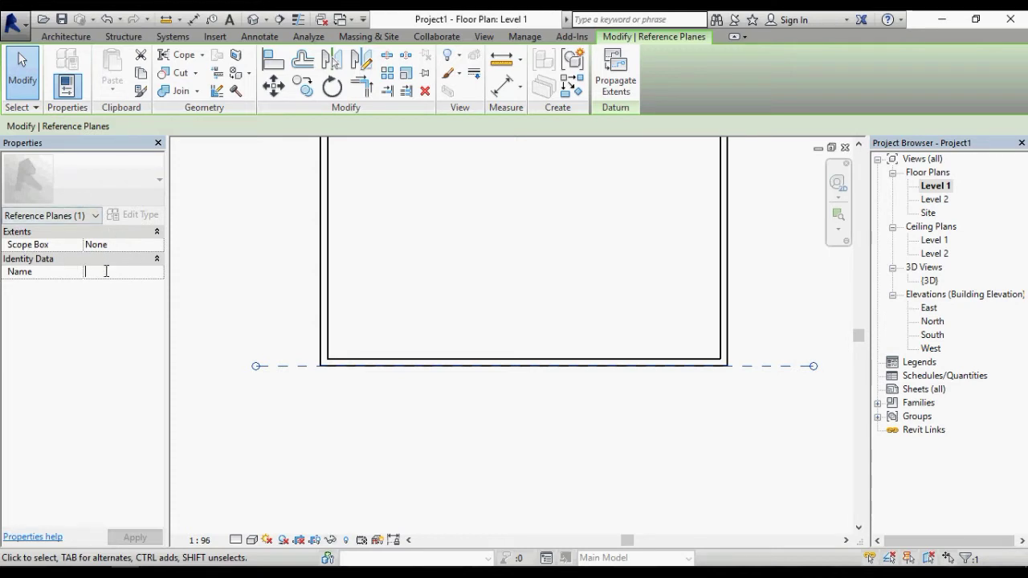
type("front elevation")
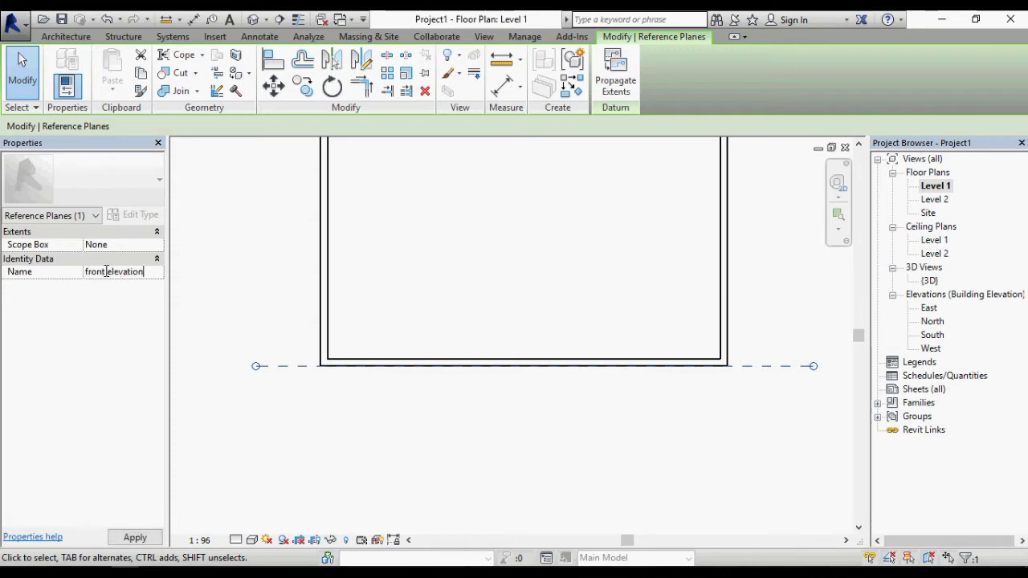
left_click(135, 538)
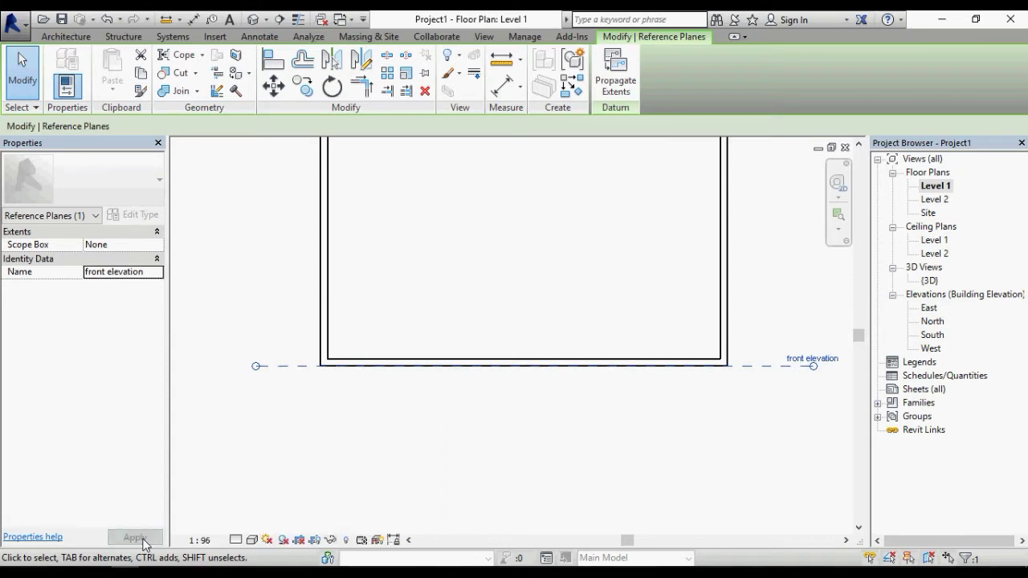
left_click(448, 400)
scroll(468, 405, "down", 2)
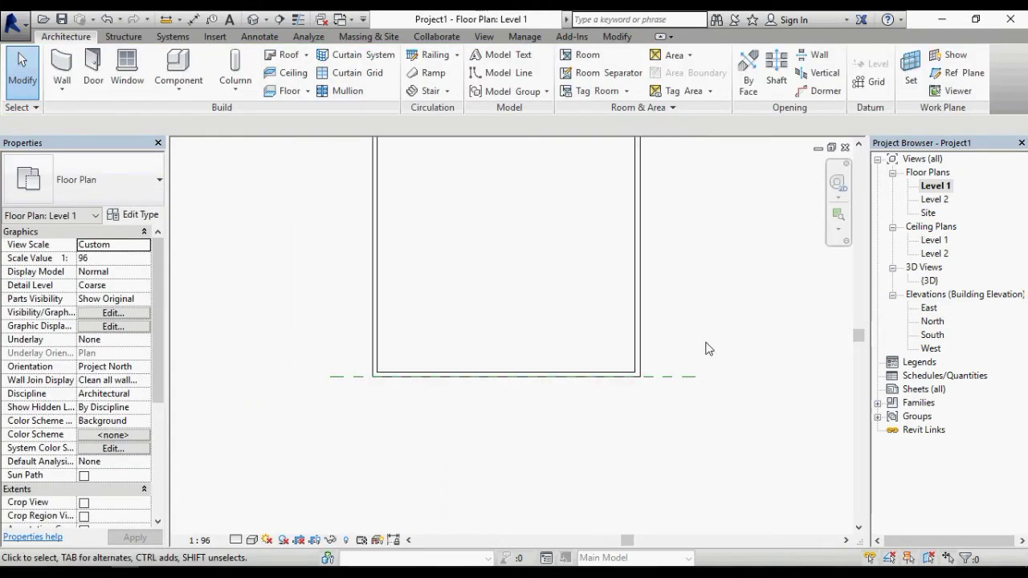
- Create an in-place model in the Walls family category with the name Walls 1
left_click(178, 94)
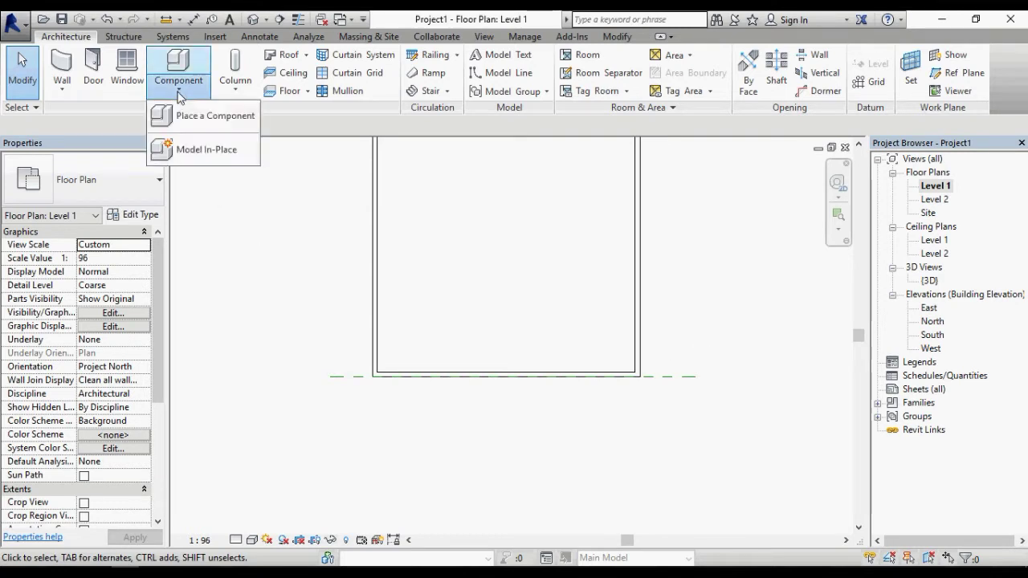
left_click(196, 150)
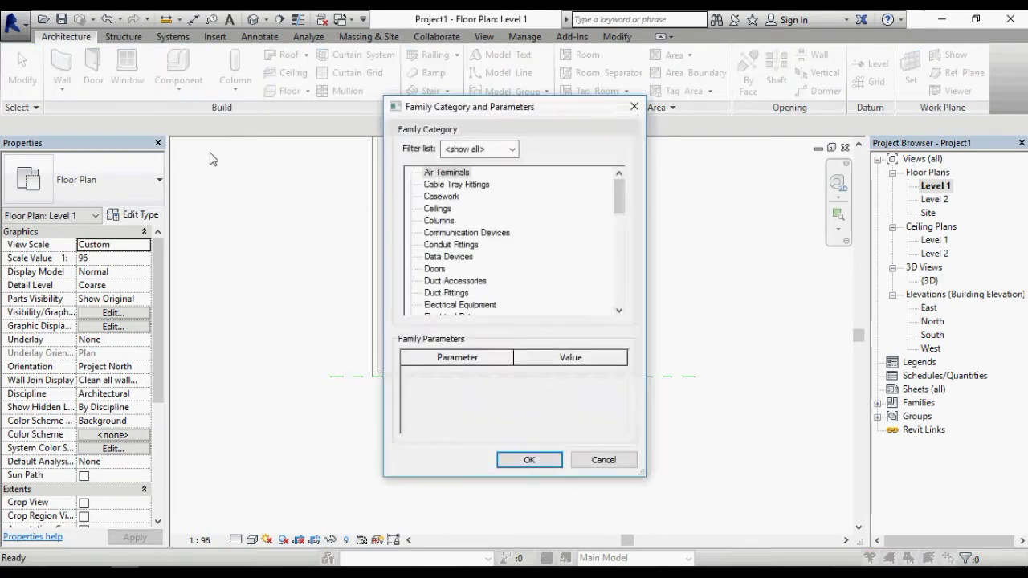
left_click_drag(616, 191, 616, 282)
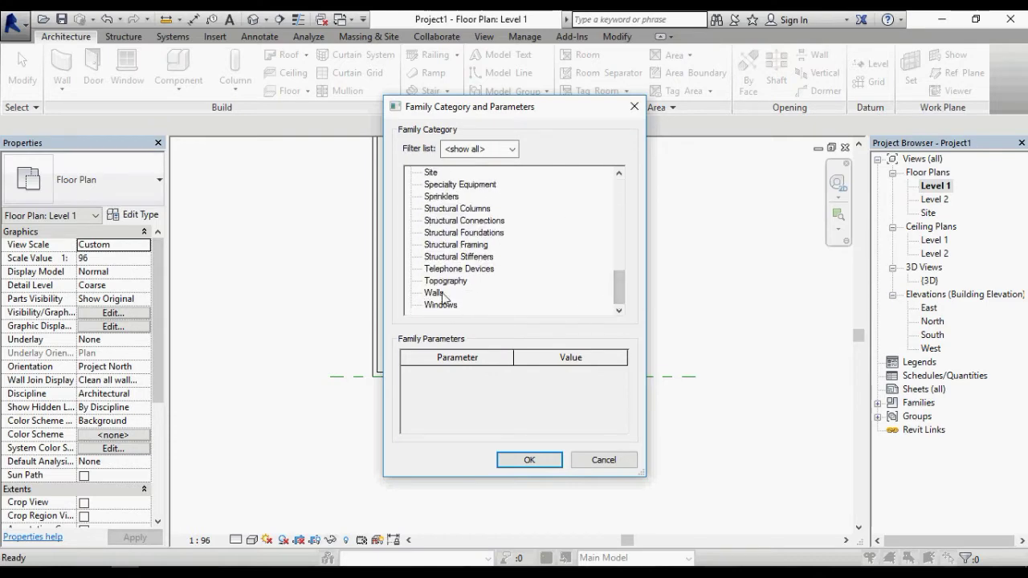
left_click(530, 460)
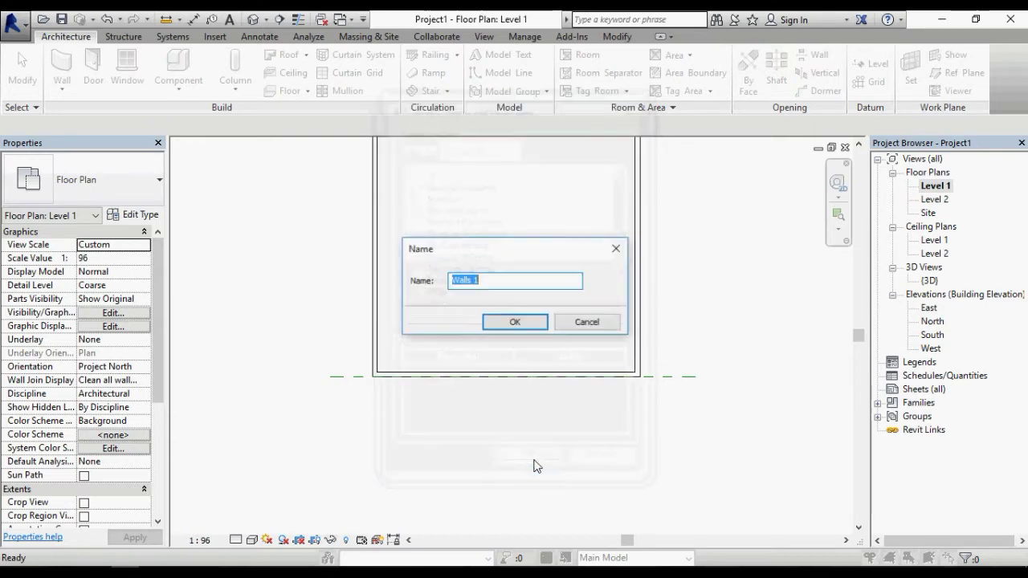
left_click(515, 323)
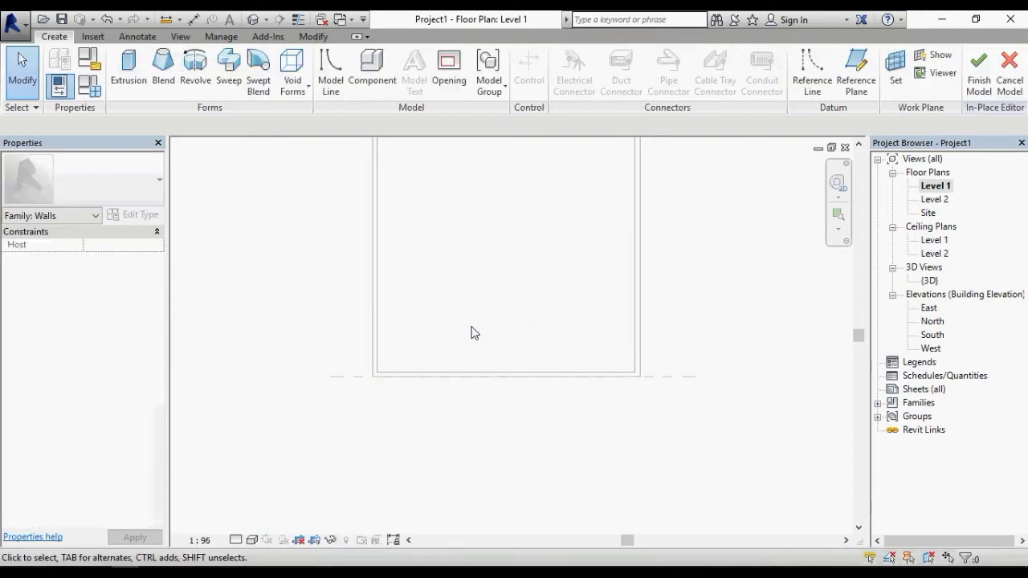
- Start an extrusion with its work plane on the front elevation reference plane and open the South elevation for sketching
left_click(135, 87)
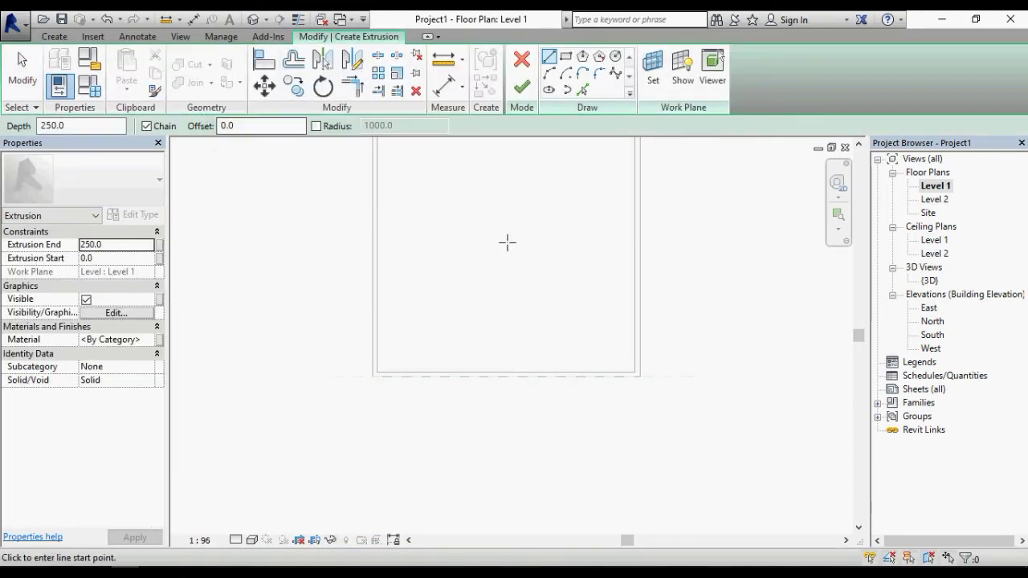
scroll(472, 317, "up", 2)
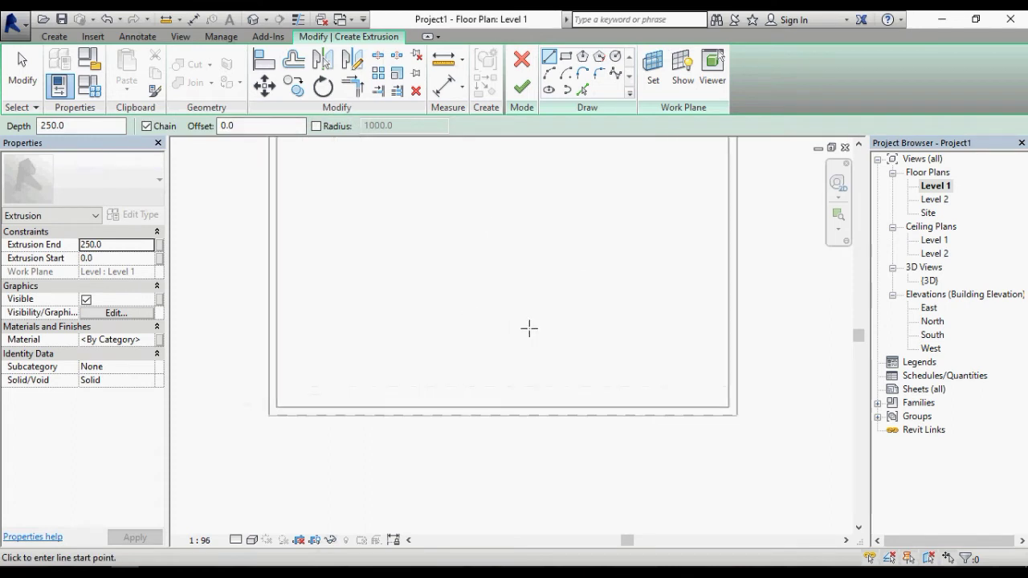
scroll(482, 333, "down", 1)
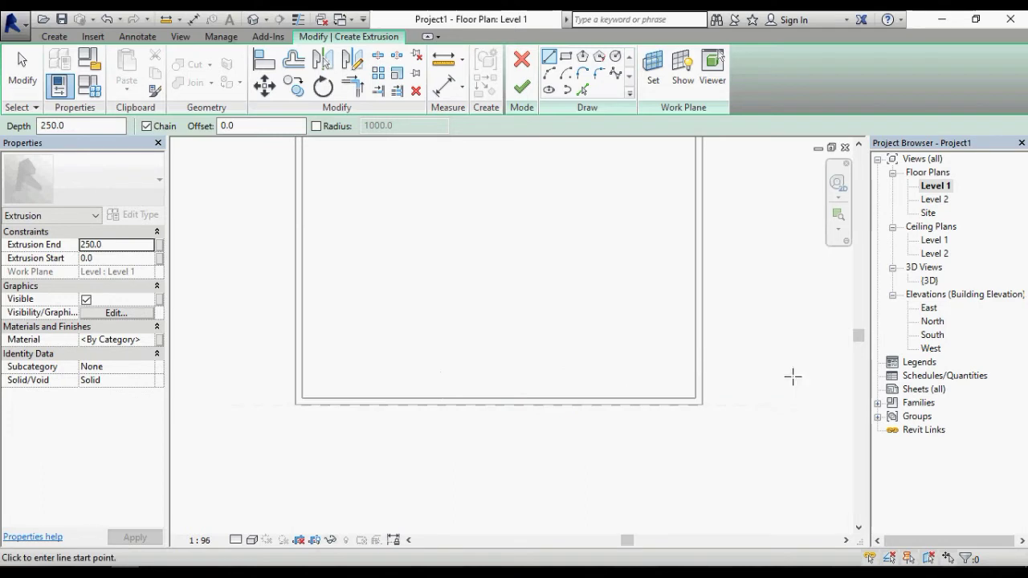
left_click(654, 78)
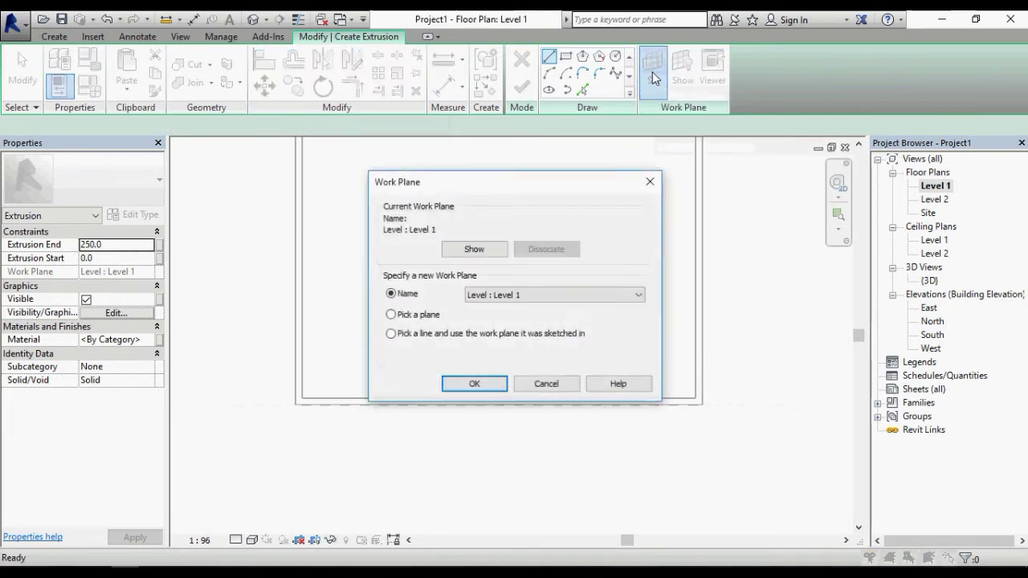
left_click_drag(530, 185, 512, 170)
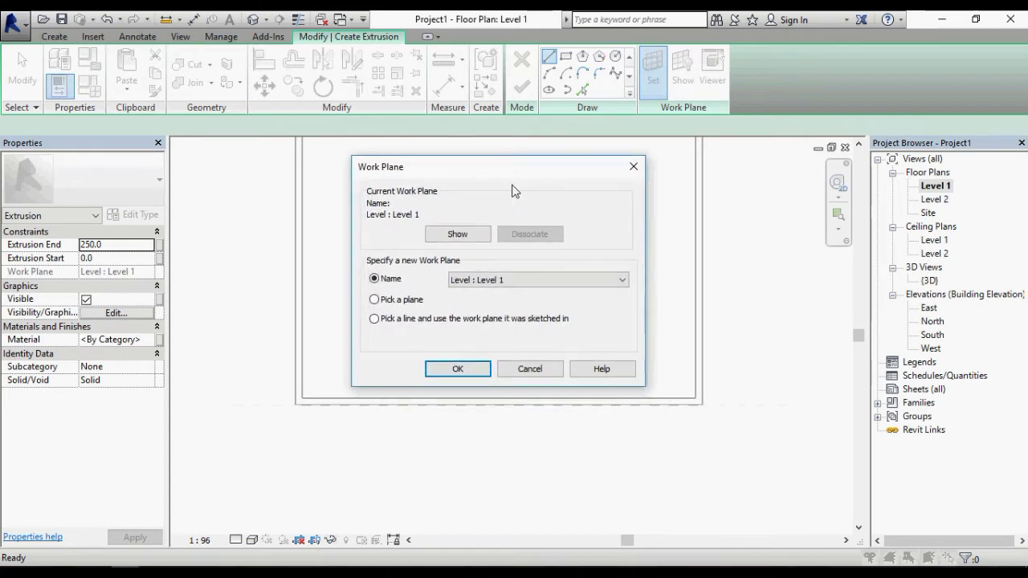
left_click(513, 278)
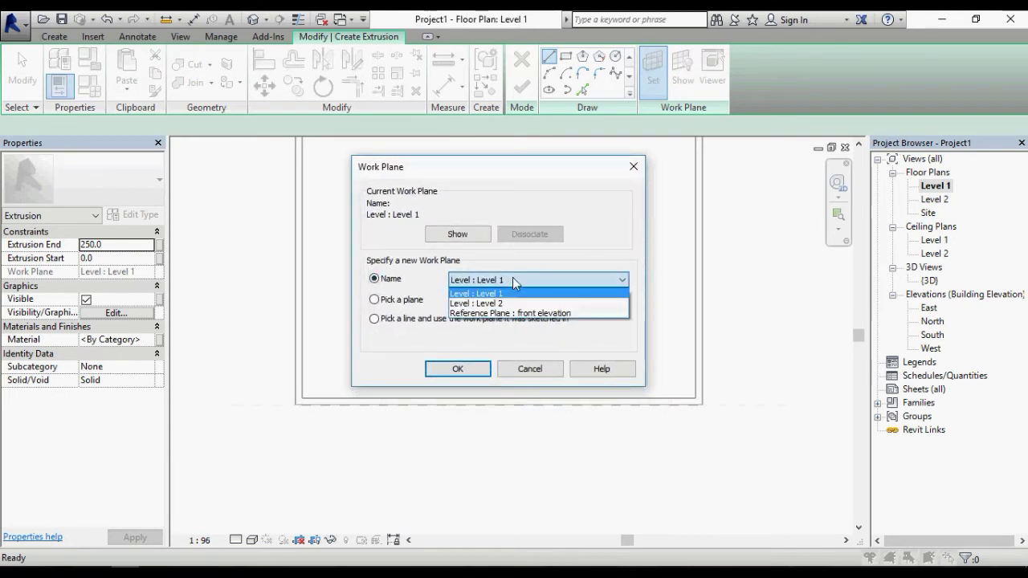
left_click(594, 313)
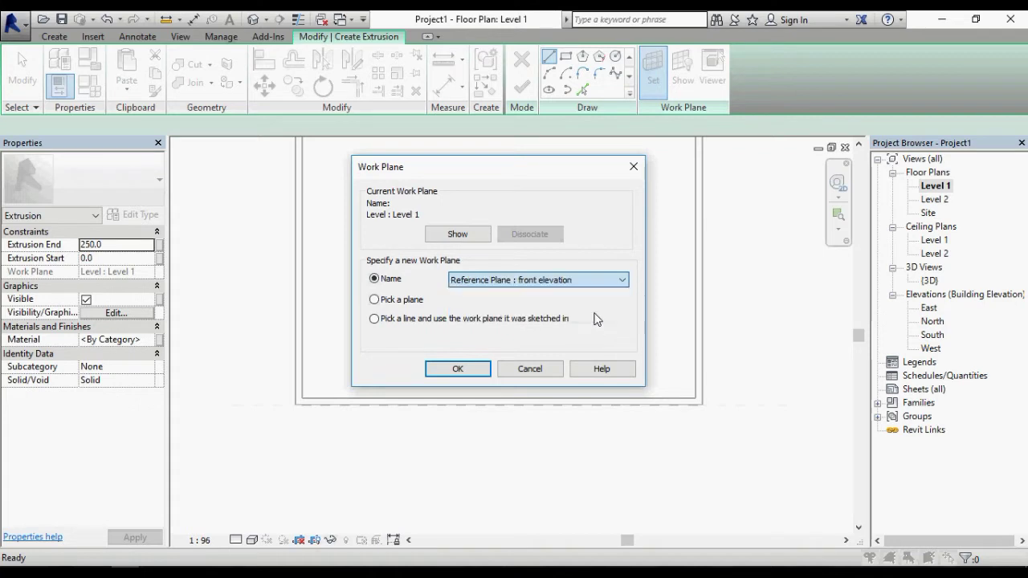
left_click(456, 371)
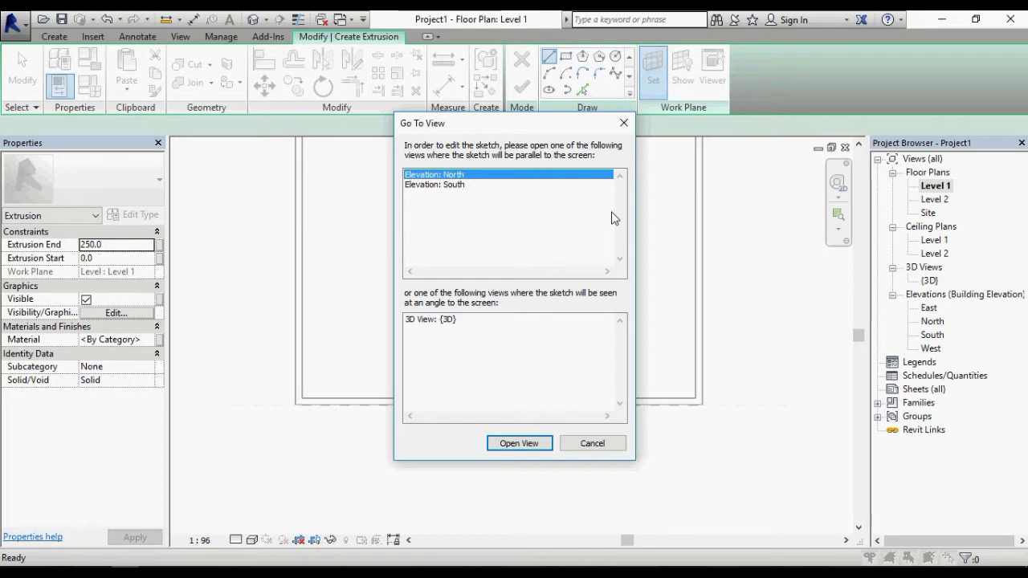
left_click(455, 186)
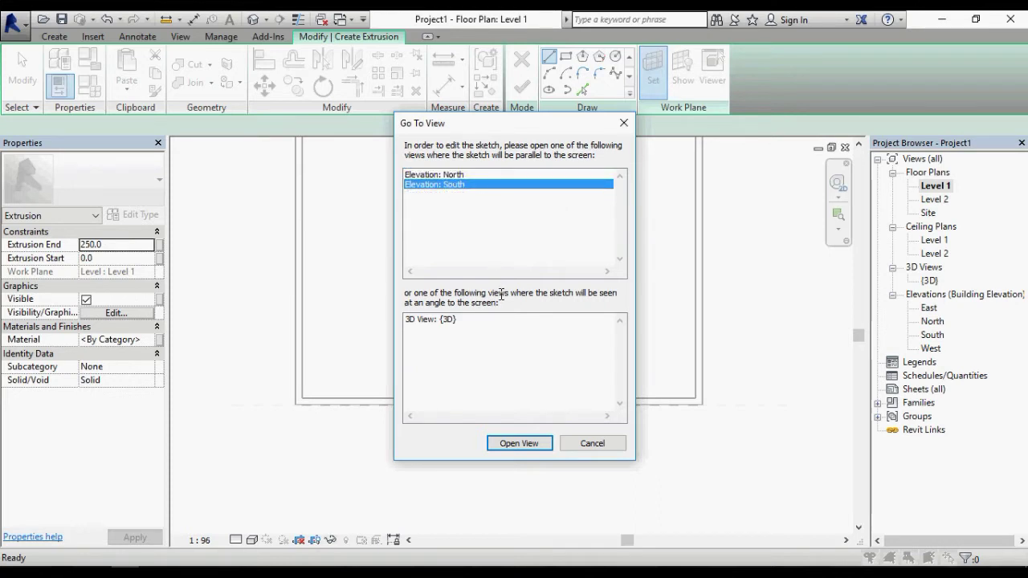
left_click(519, 444)
- Sketch a horizontal rectangle about 11100 by 400 mm across the upper part of the front wall
scroll(377, 345, "up", 4)
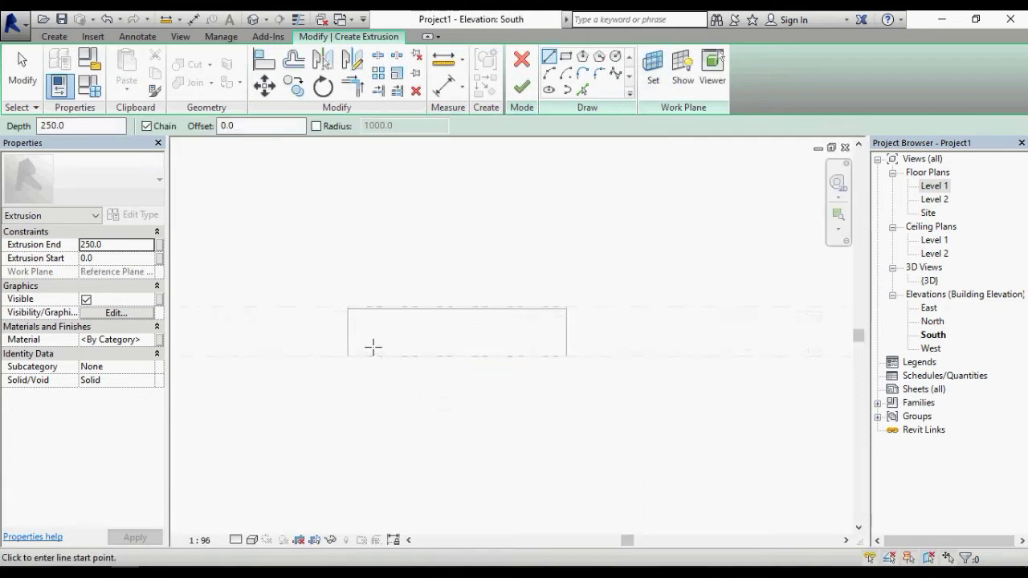
scroll(387, 336, "down", 1)
scroll(505, 320, "up", 1)
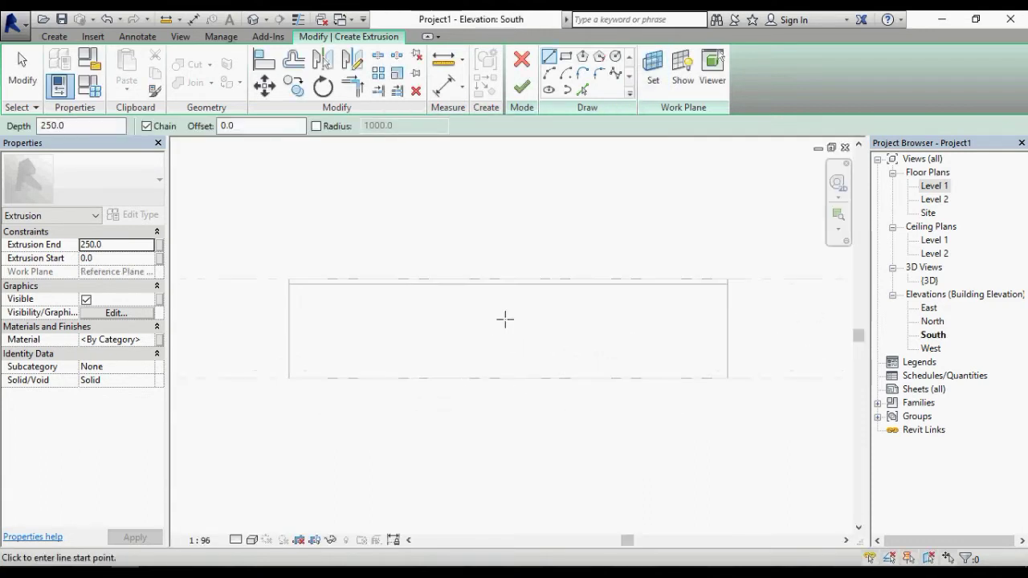
left_click(566, 56)
scroll(337, 305, "up", 1)
left_click(331, 299)
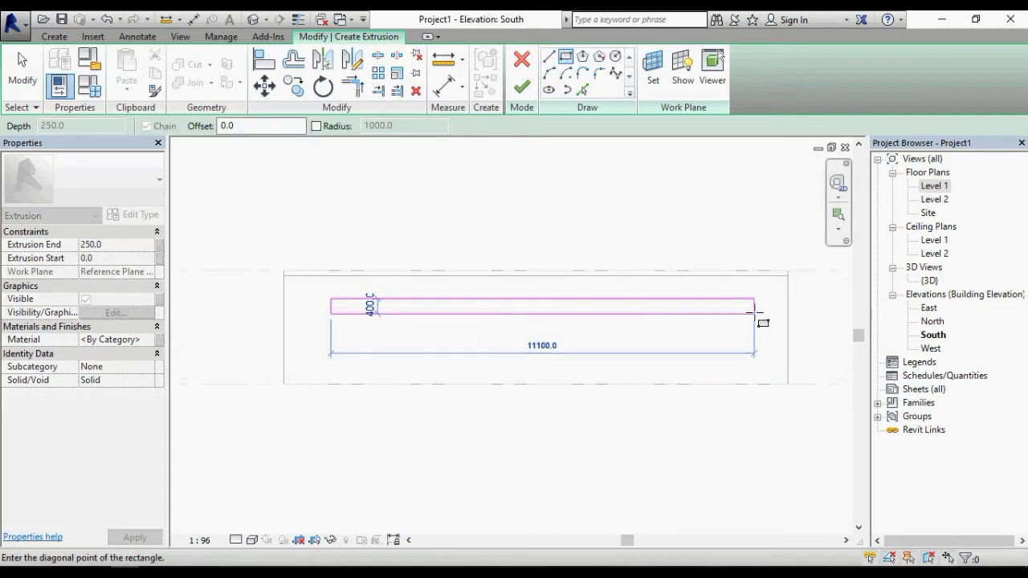
left_click(755, 313)
- Sketch two narrower rectangles of the same 11100 mm length below the first, and finish the extrusion and the in-place model
left_click(331, 328)
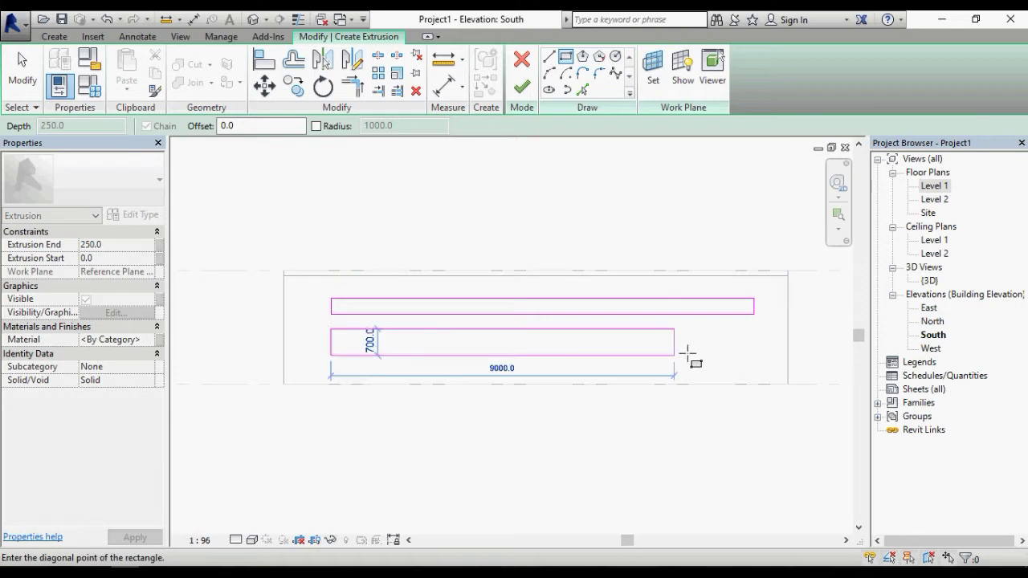
left_click(755, 339)
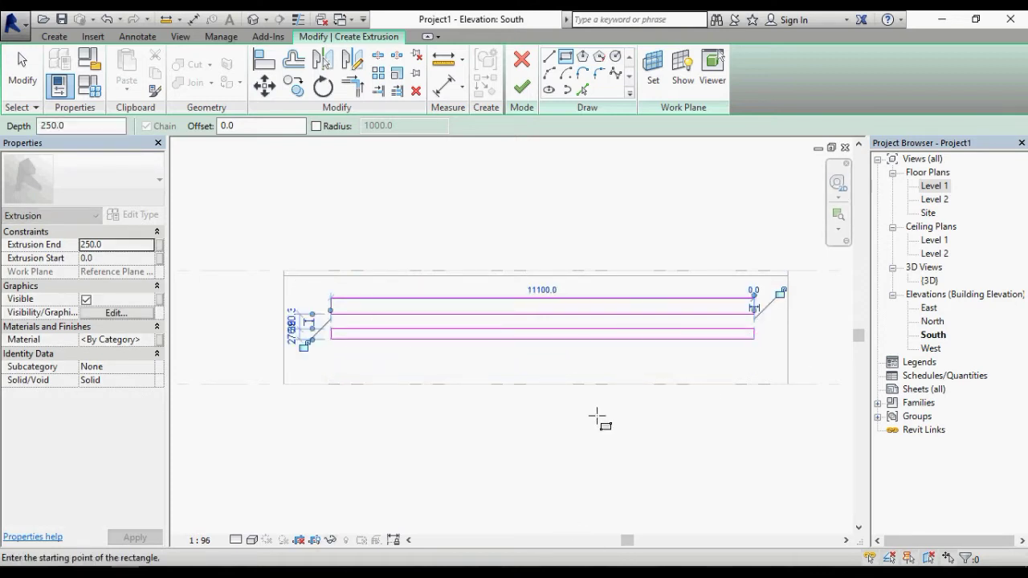
left_click(331, 354)
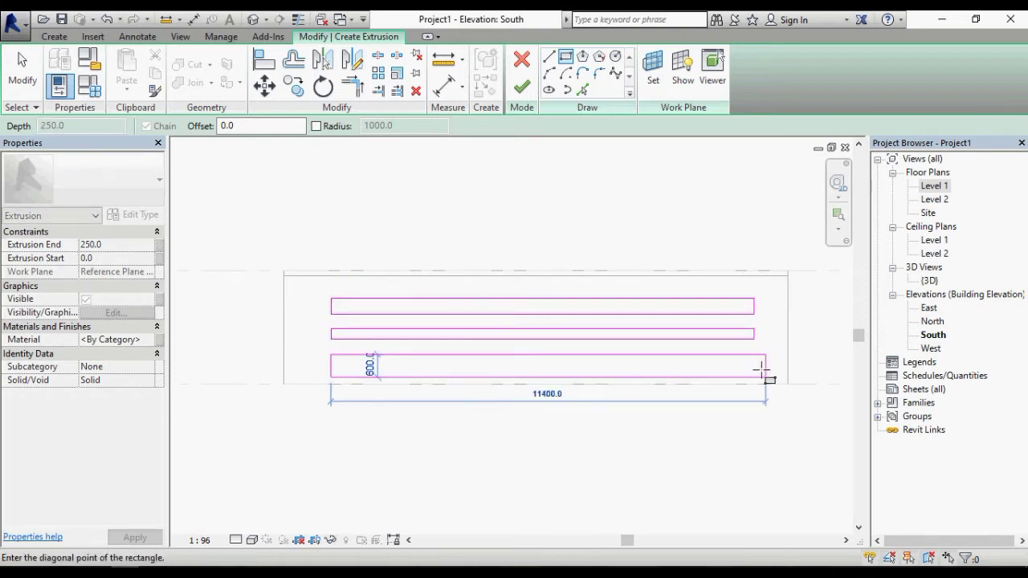
left_click(755, 365)
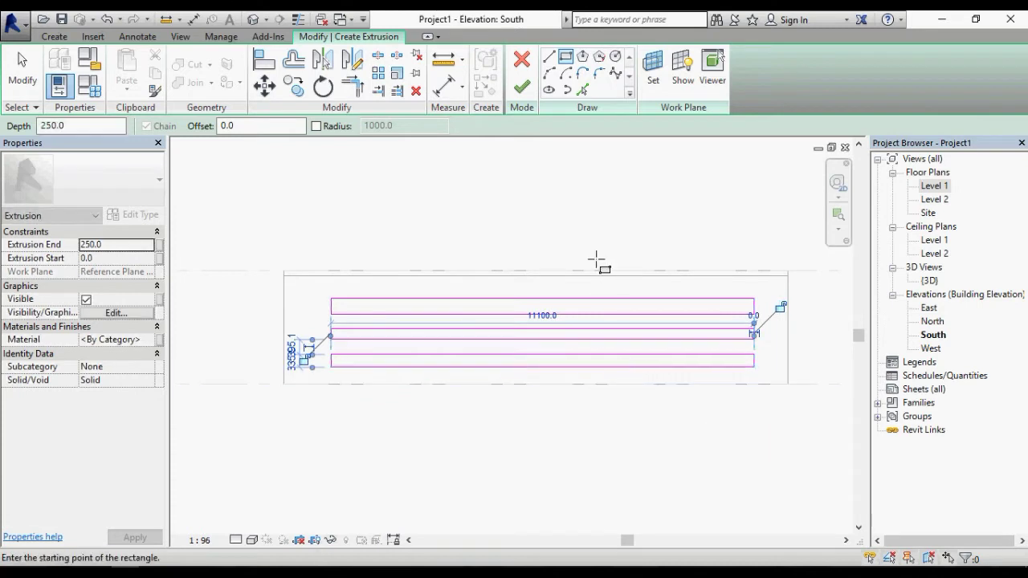
left_click(522, 86)
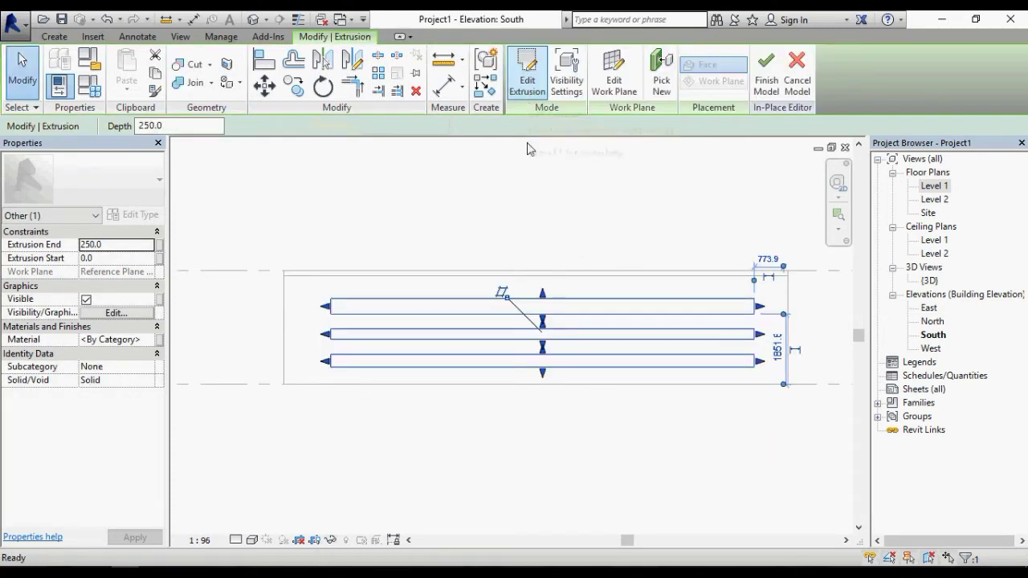
left_click(766, 79)
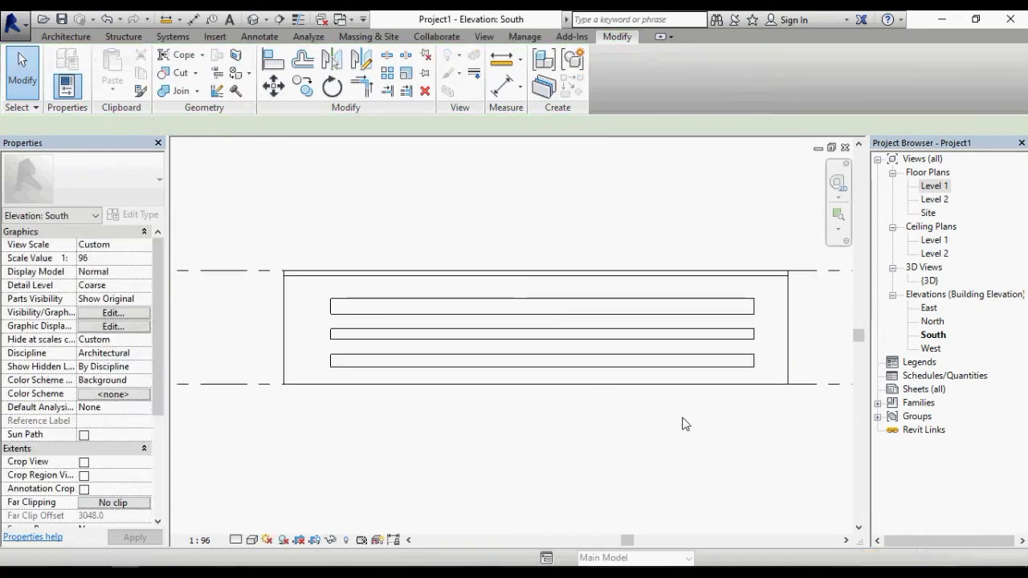
- Open the 3D view and reopen the in-place model with the three horizontal bars on the front wall for editing
double_click(935, 281)
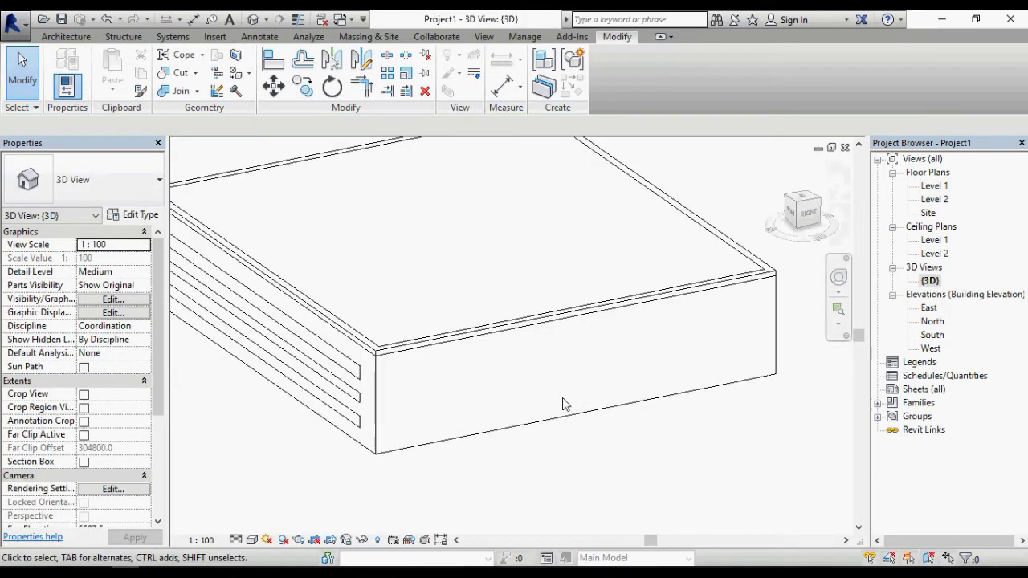
scroll(564, 403, "down", 2)
middle_click_drag(416, 364, 486, 374, "shift")
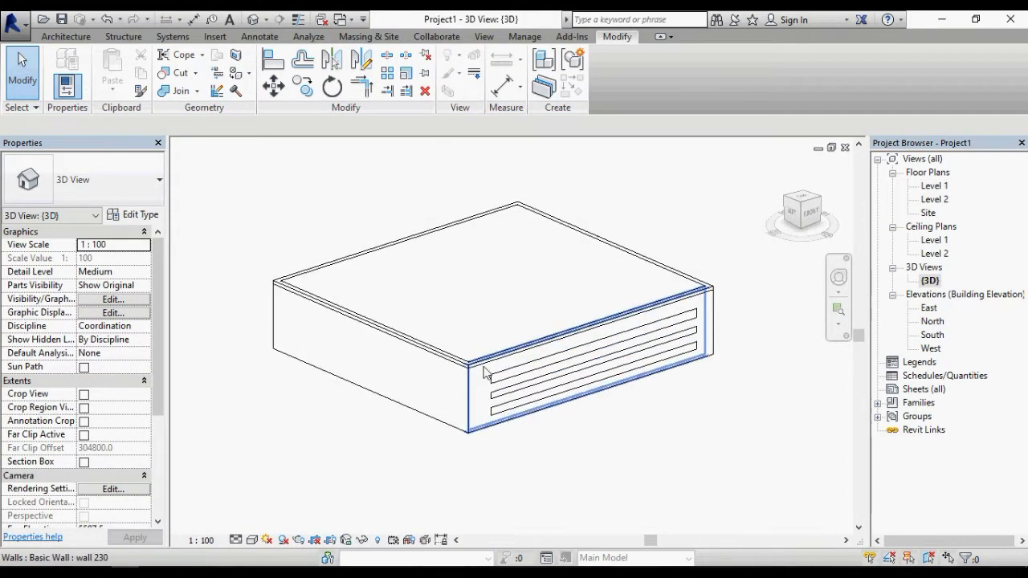
left_click(474, 388)
left_click(587, 452)
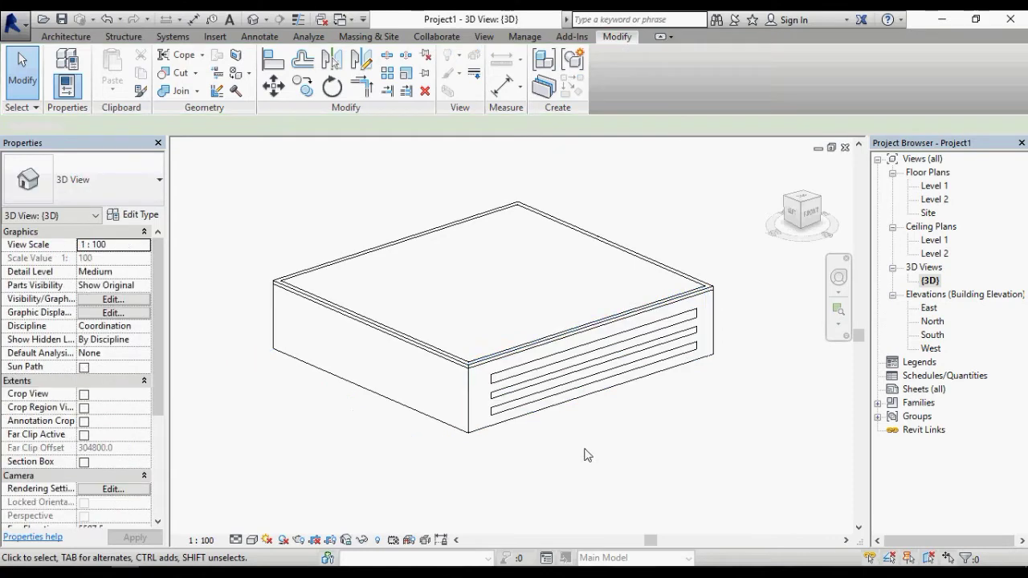
scroll(546, 420, "up", 3)
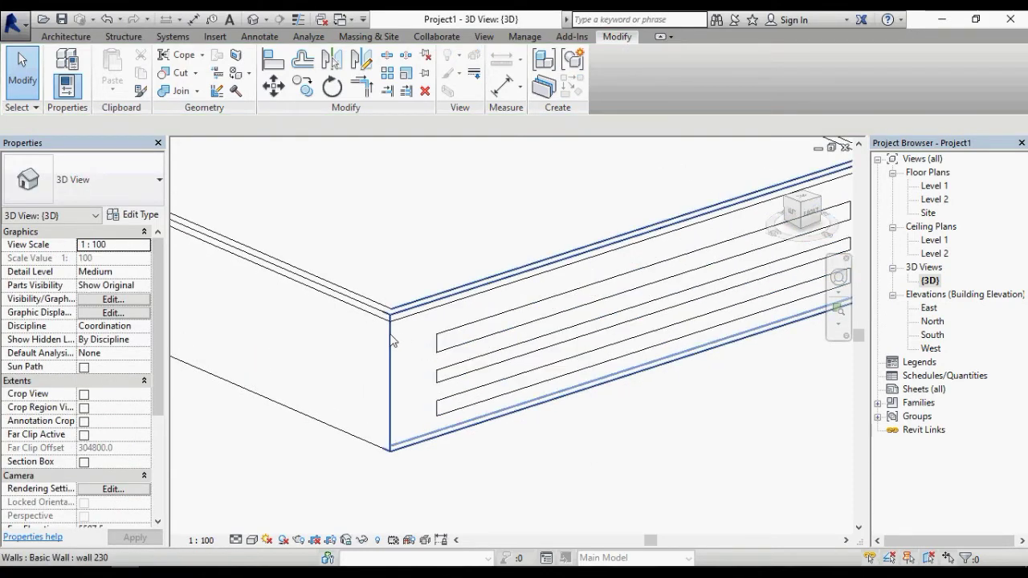
left_click(436, 374)
left_click(537, 468)
left_click(451, 354)
left_click(505, 436)
left_click(460, 347)
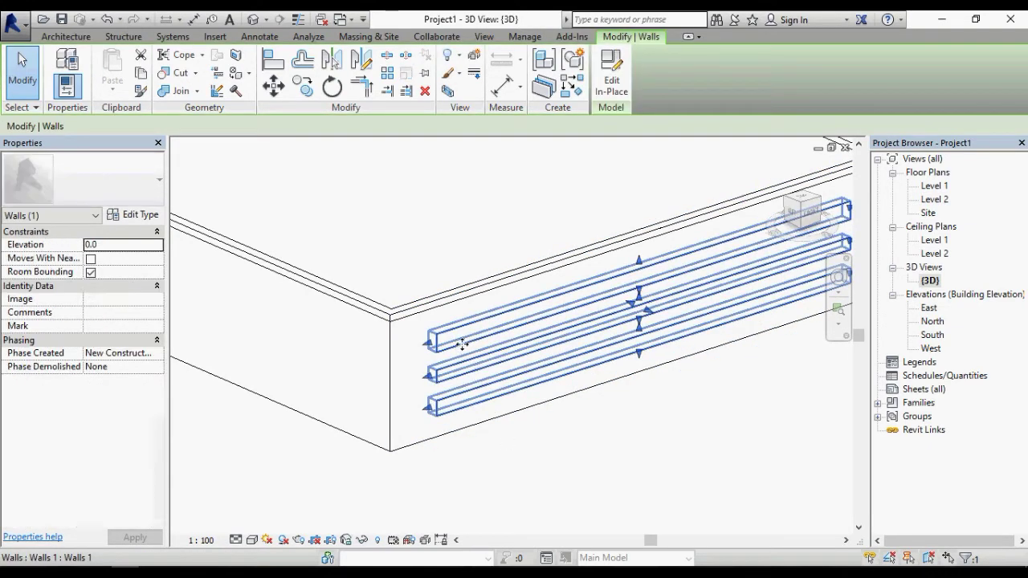
left_click(610, 80)
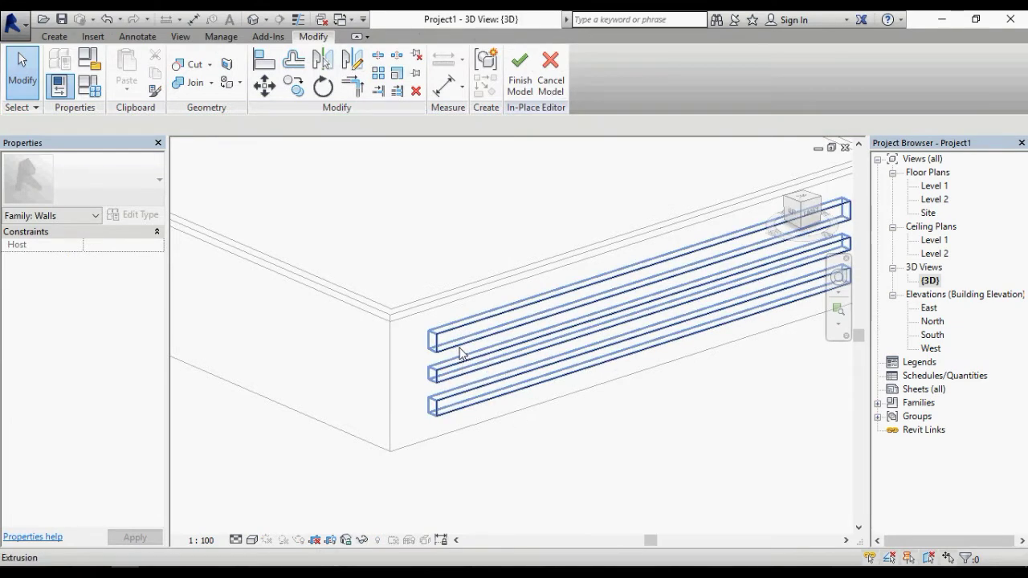
- Set the Extrusion End of the three bars to -250 mm and finish the in-place model
left_click(461, 353)
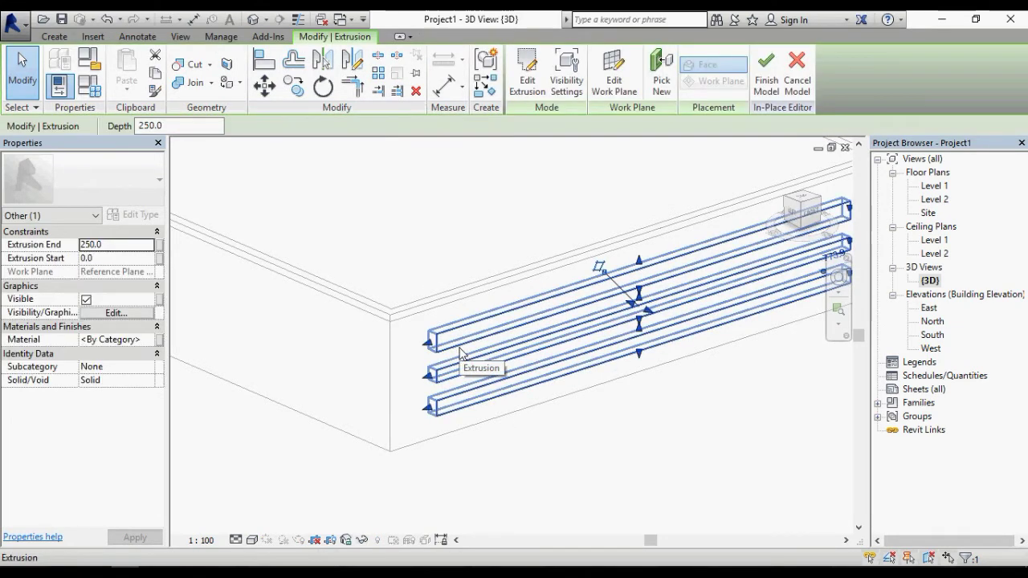
left_click(111, 244)
type("-2")
key("Return")
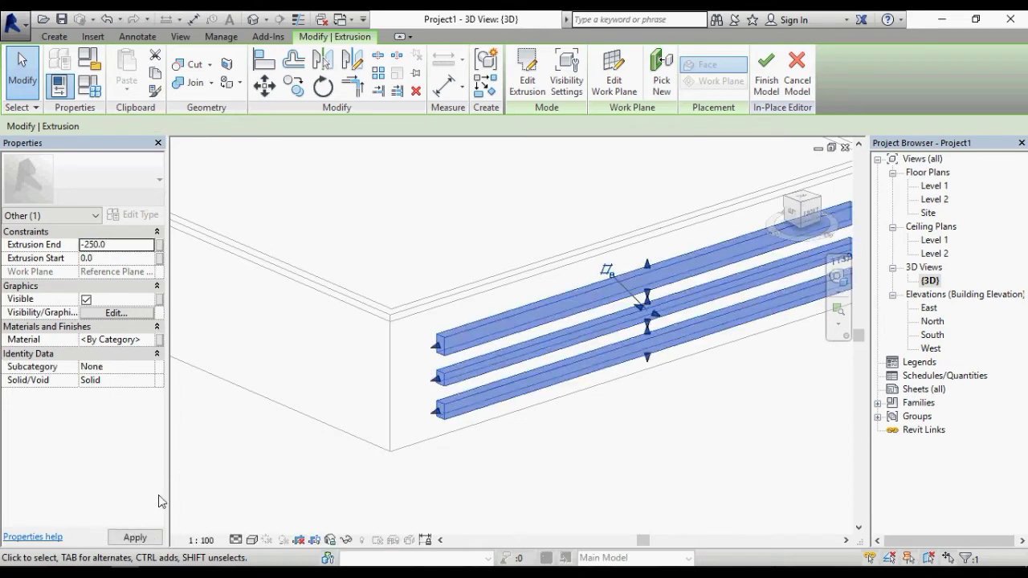
left_click(565, 457)
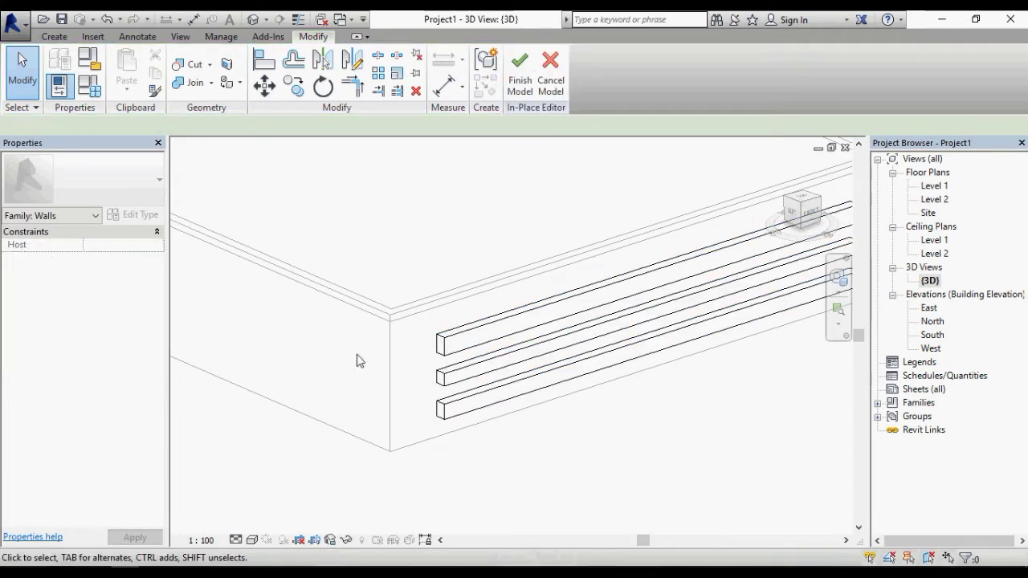
left_click(520, 74)
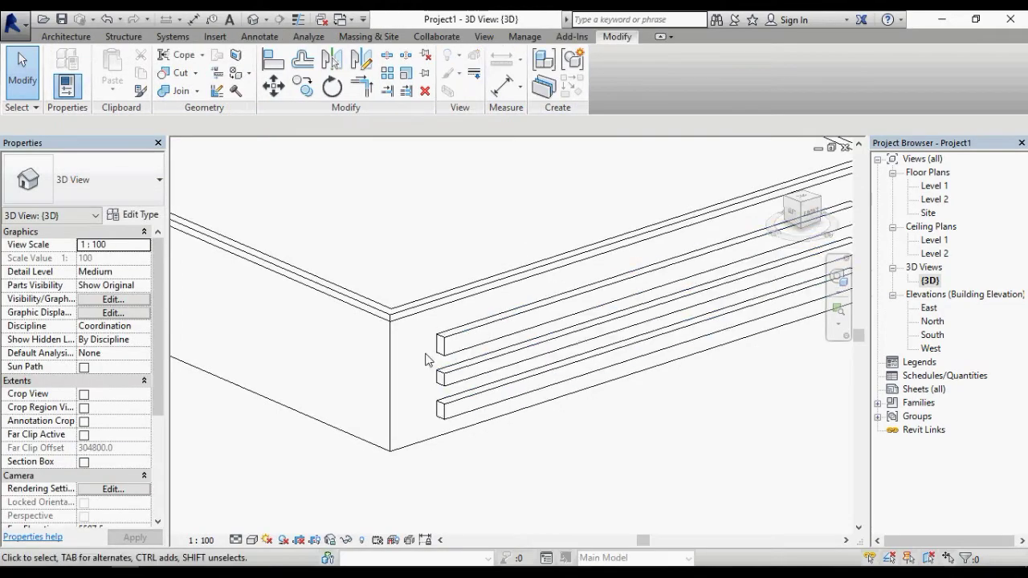
scroll(426, 359, "down", 3)
middle_click_drag(494, 321, 613, 418, "shift")
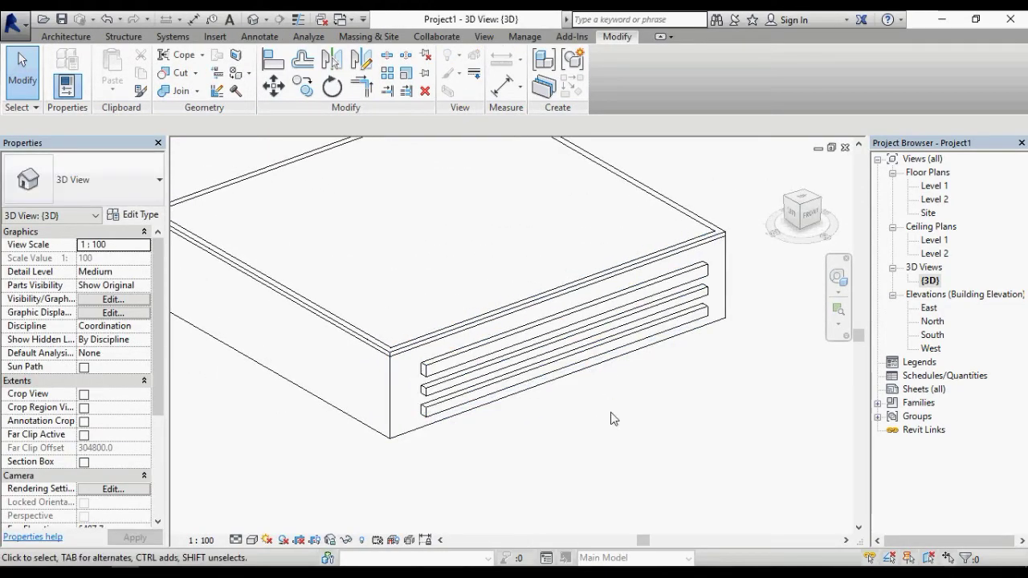
scroll(471, 360, "up", 3)
scroll(474, 365, "down", 4)
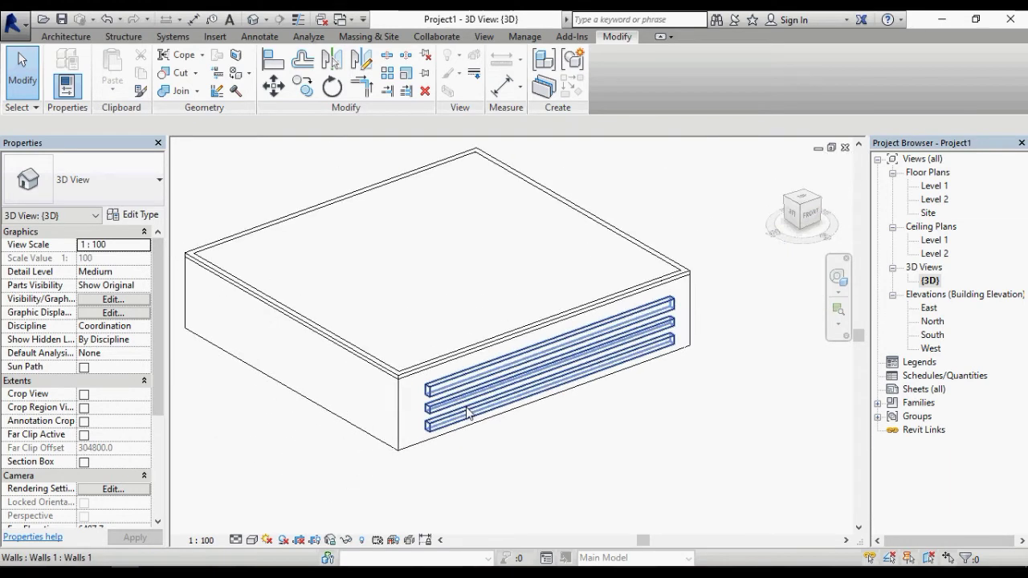
middle_click_drag(545, 402, 517, 395, "shift")
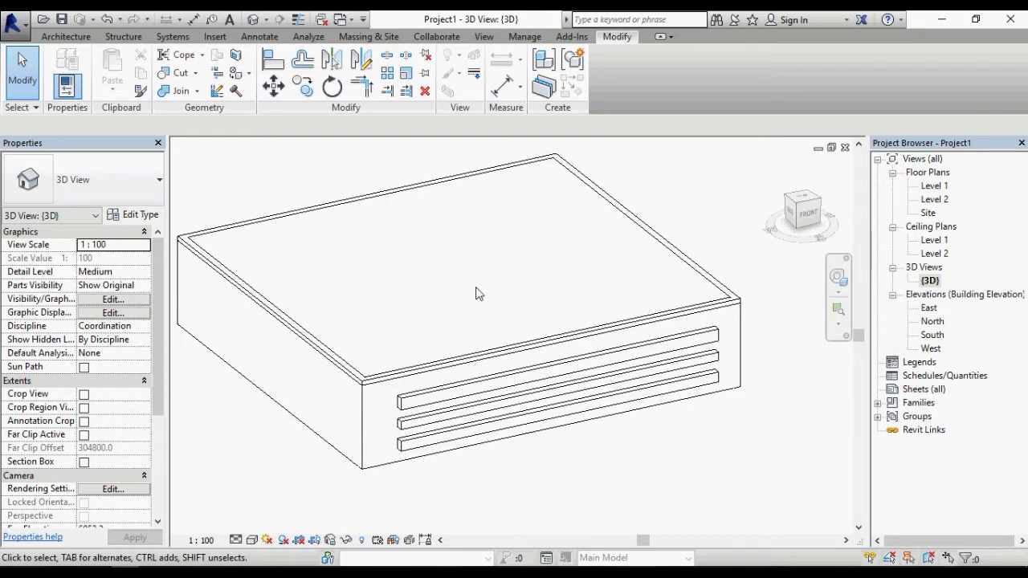
- Open the South elevation and start a new in-place model in the Walls category with the default name
double_click(932, 335)
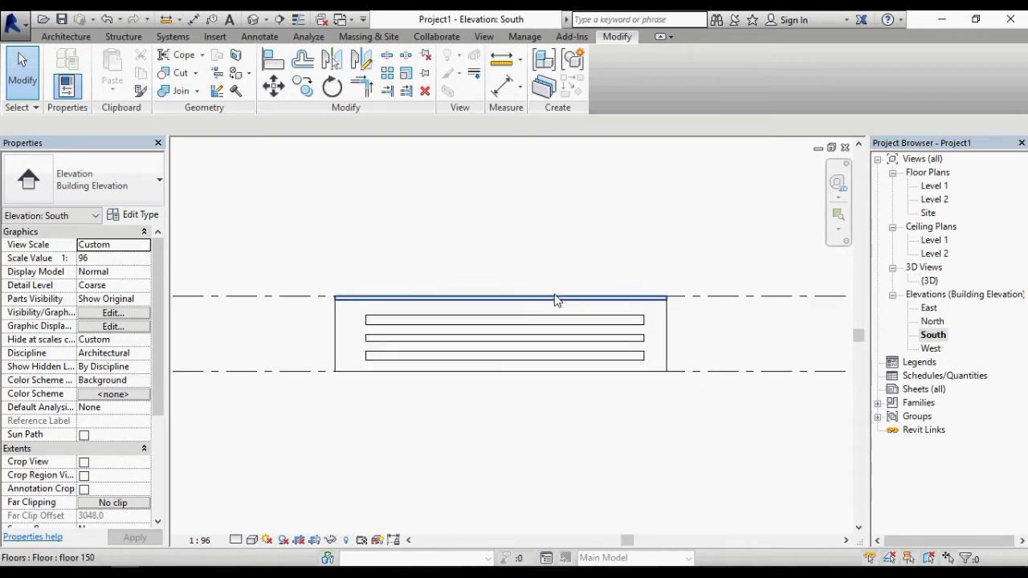
left_click(80, 38)
left_click(179, 90)
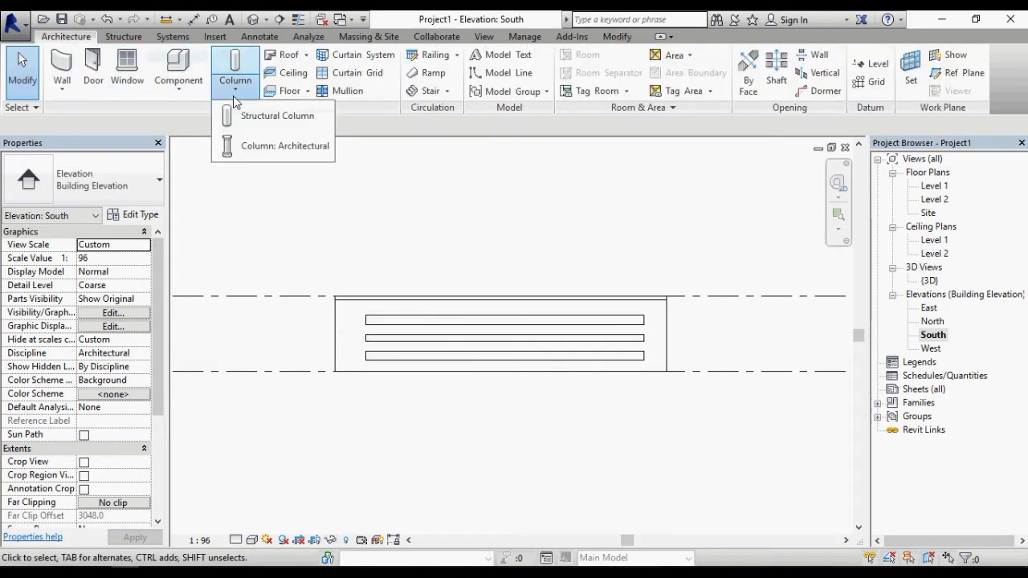
left_click(201, 150)
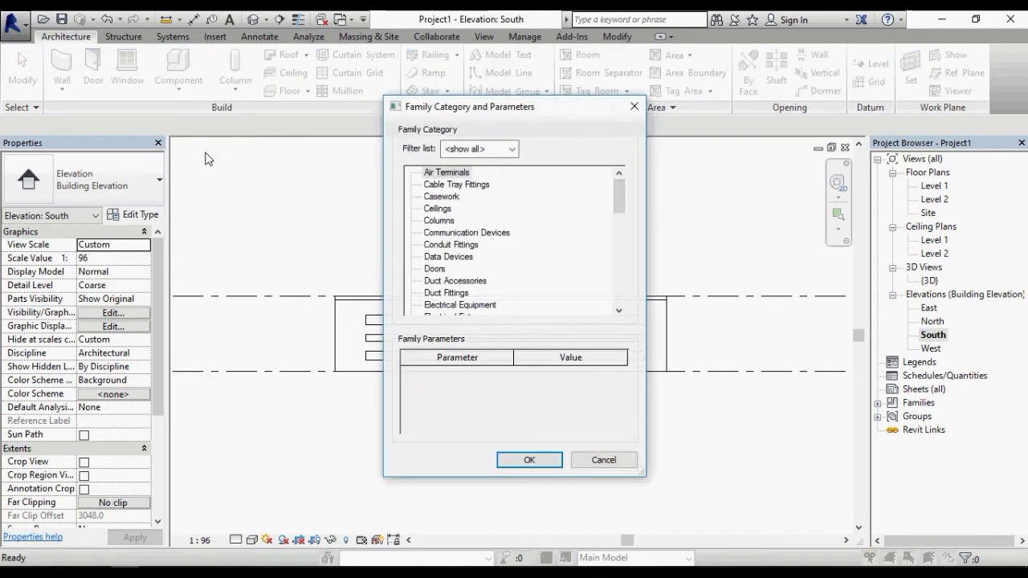
scroll(530, 258, "down", 10)
left_click(435, 293)
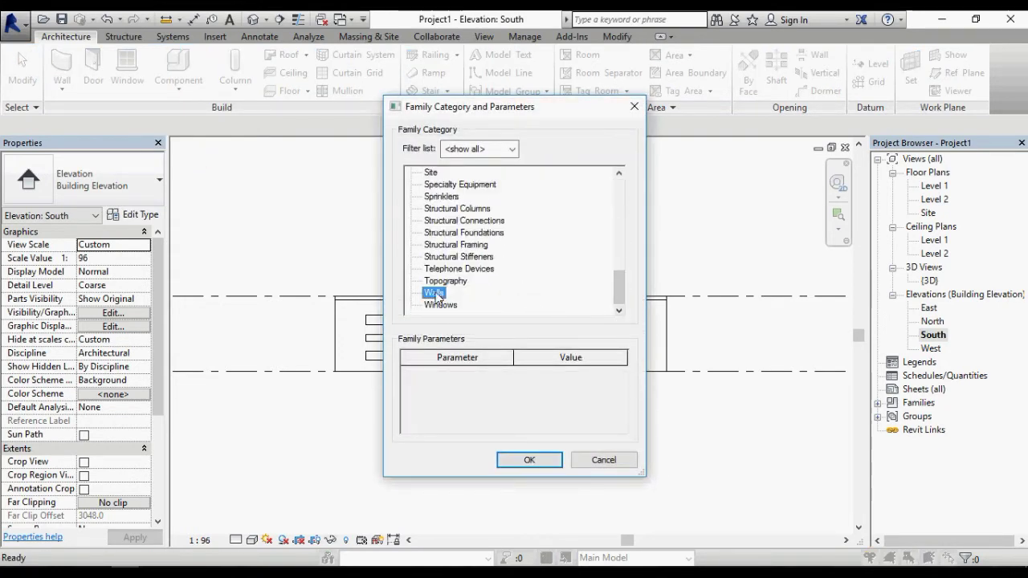
left_click(528, 459)
left_click(515, 323)
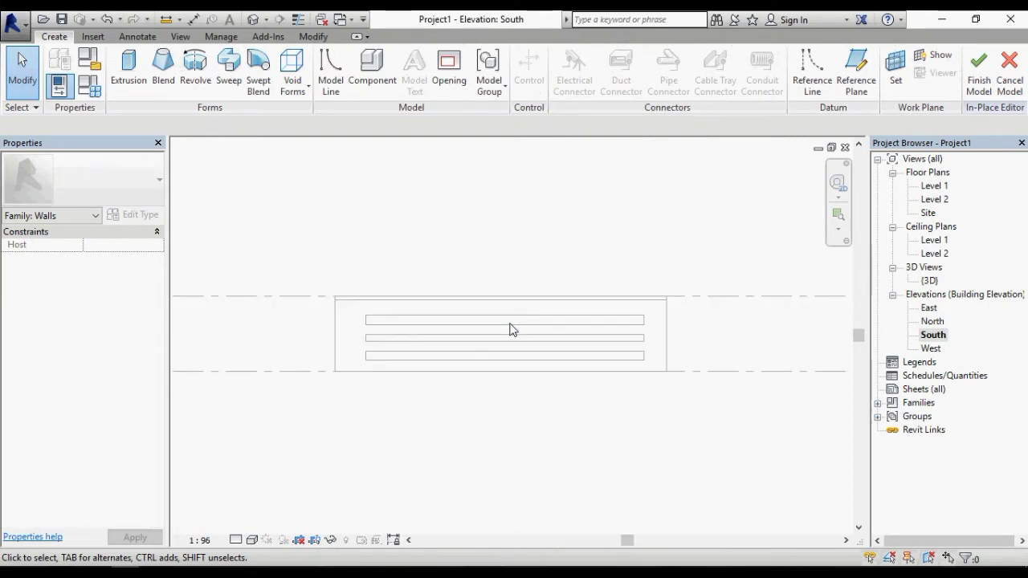
left_click(196, 73)
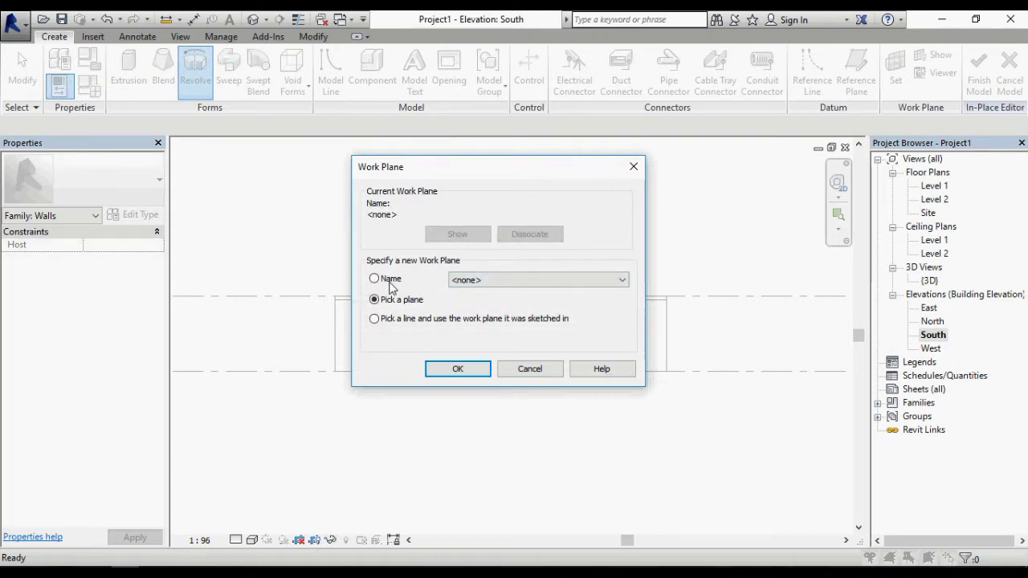
left_click(488, 281)
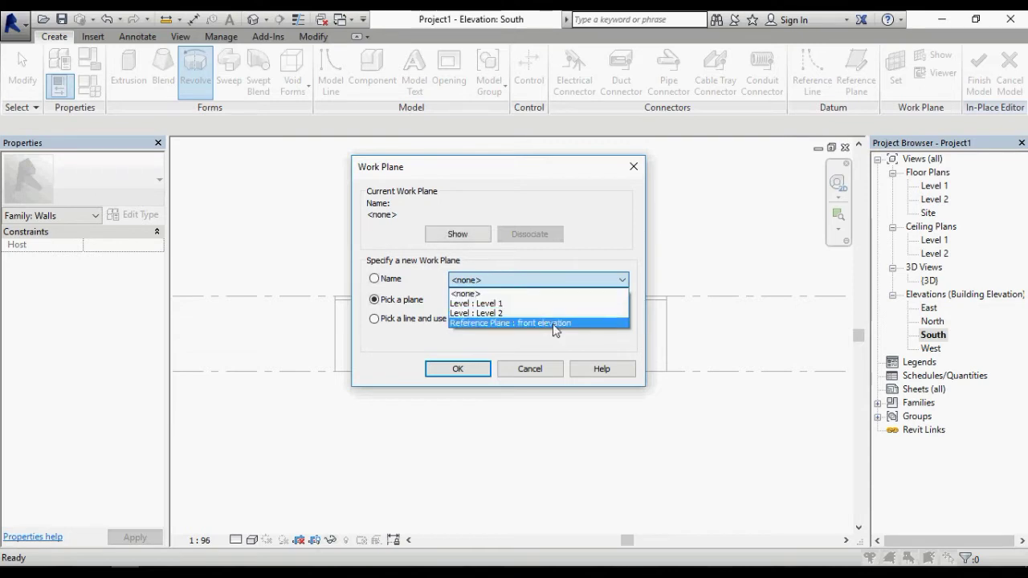
key("Escape")
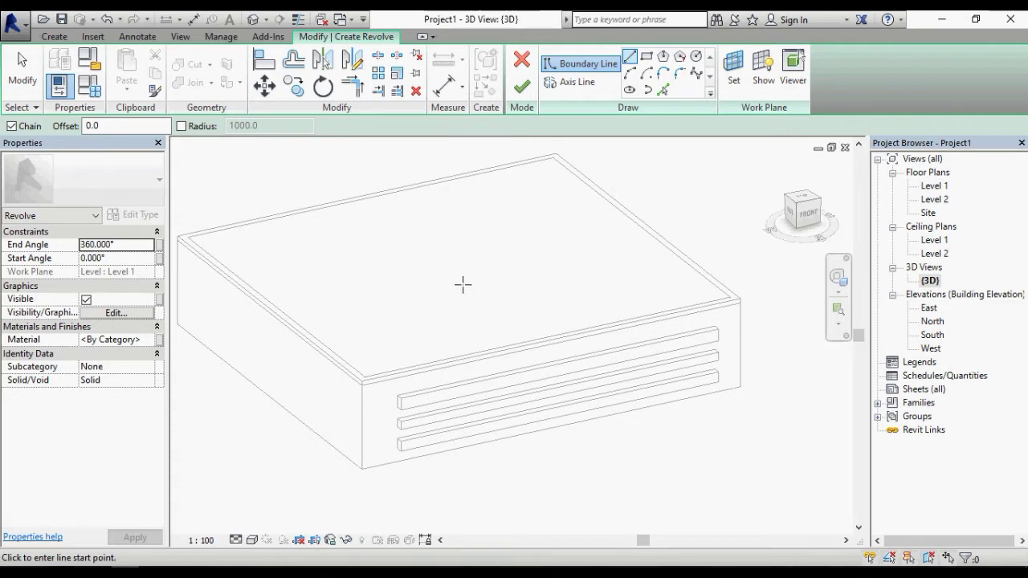
scroll(434, 283, "down", 1)
middle_click_drag(392, 305, 409, 322, "shift")
scroll(482, 367, "down", 2)
scroll(397, 287, "up", 1)
scroll(391, 284, "down", 1)
scroll(389, 284, "up", 1)
scroll(390, 285, "up", 1)
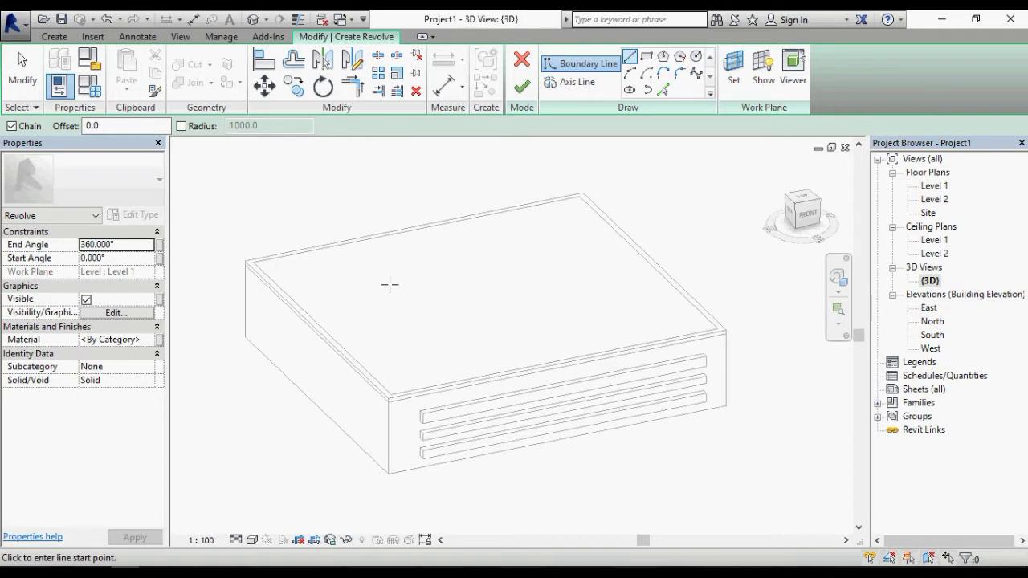
key("Escape")
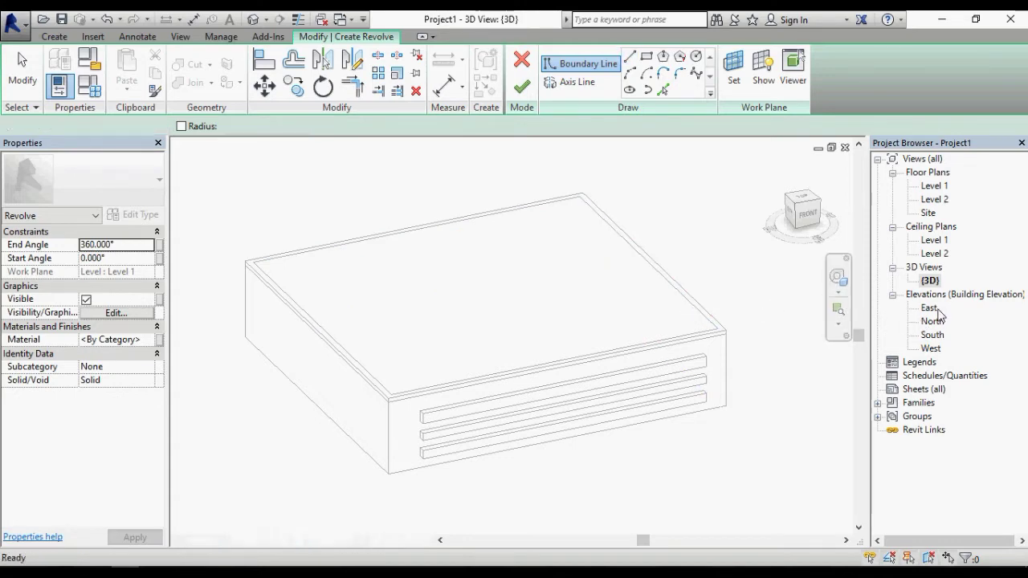
double_click(938, 310)
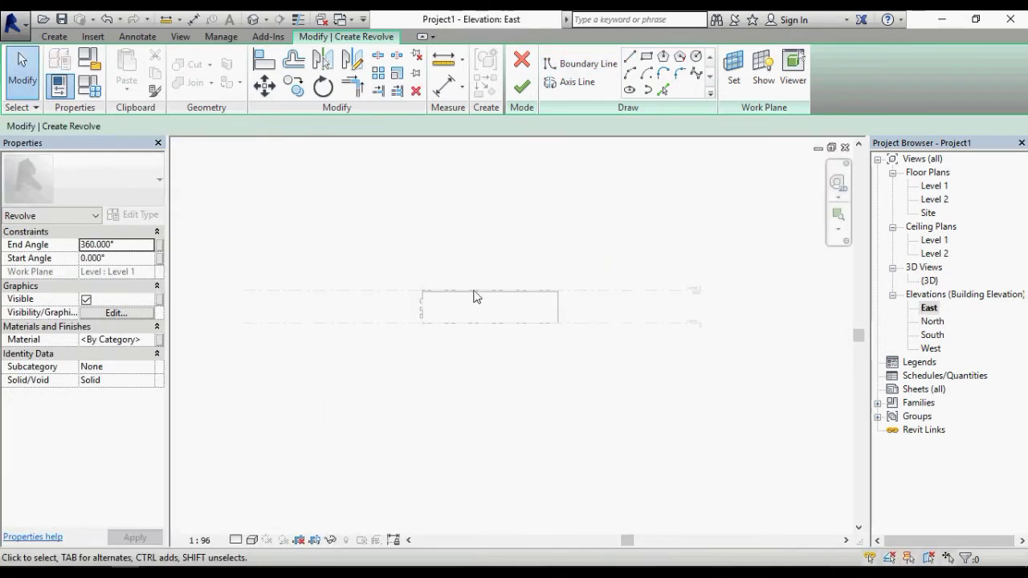
scroll(474, 295, "up", 1)
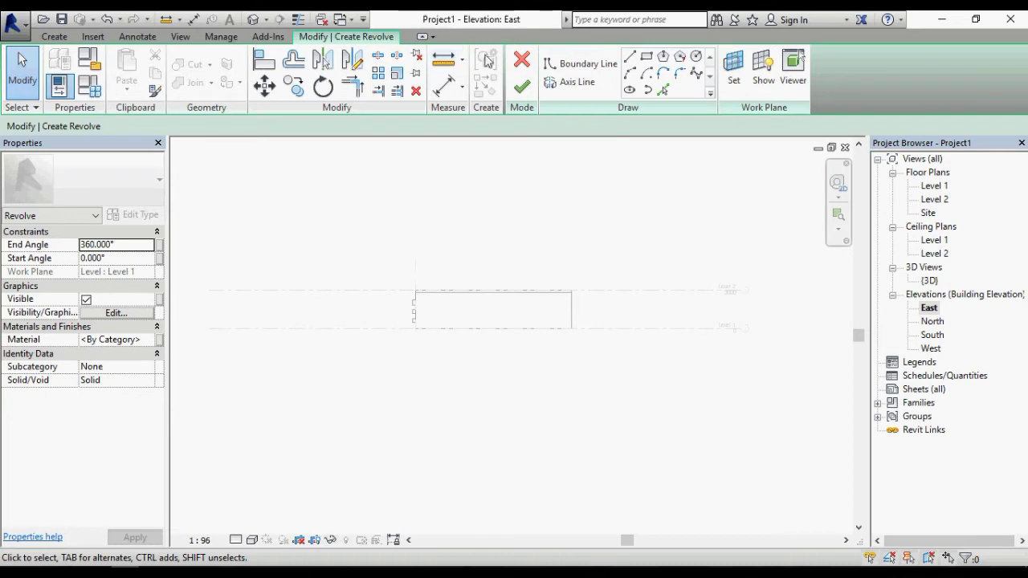
left_click(522, 86)
left_click(56, 39)
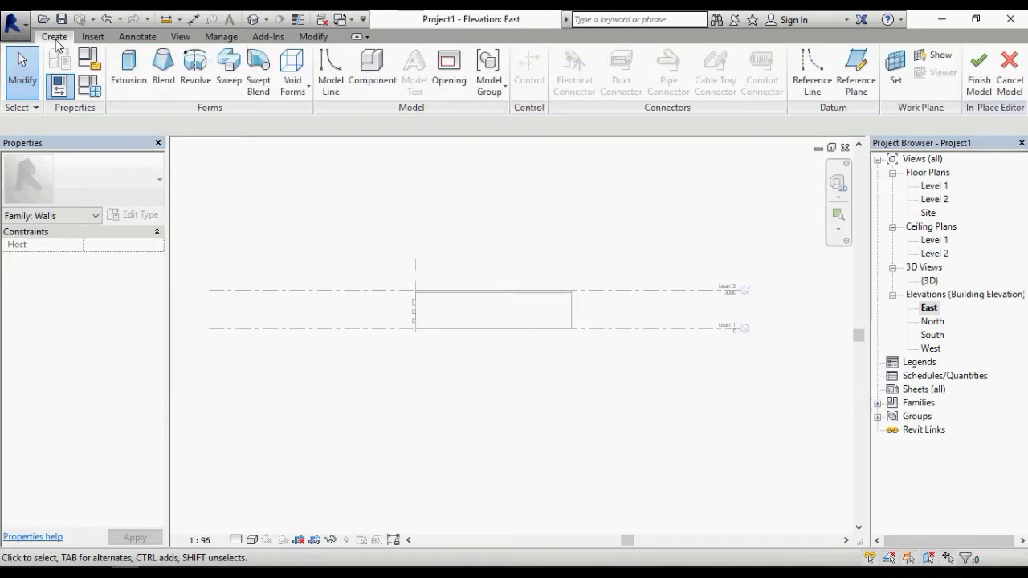
left_click(195, 73)
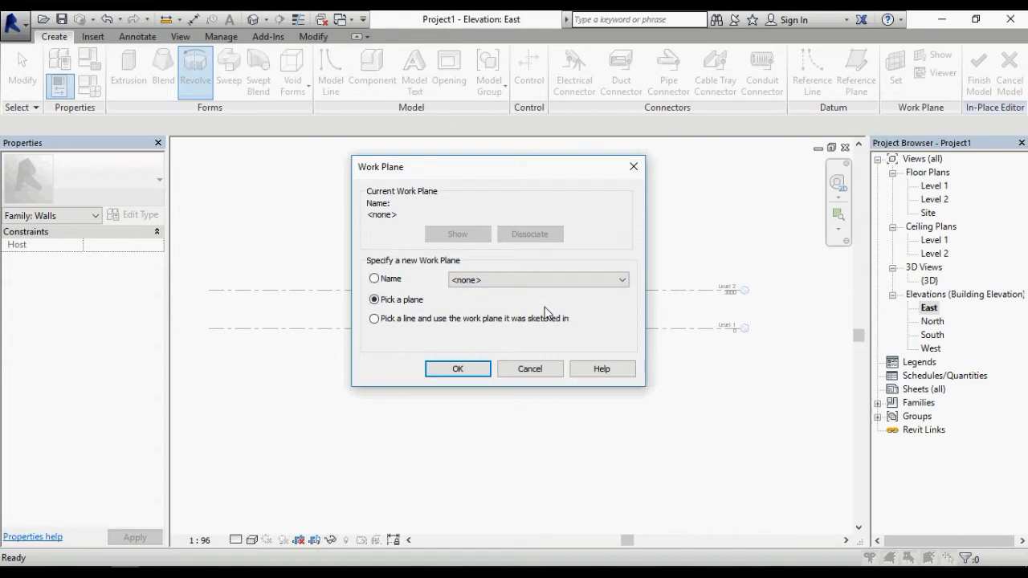
key("Escape")
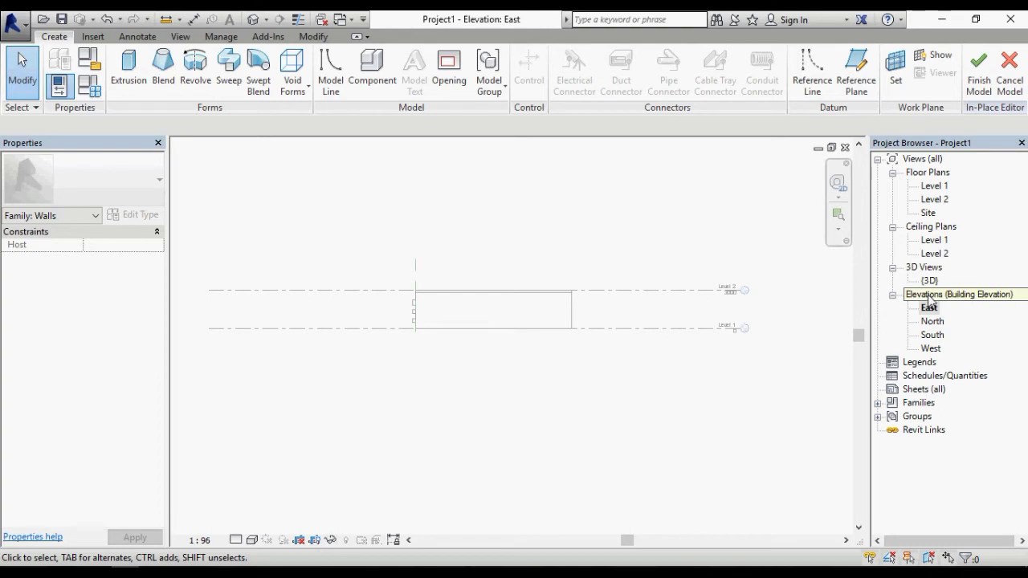
- Draw a horizontal reference plane across the middle of the building in the Level 1 floor plan
double_click(935, 186)
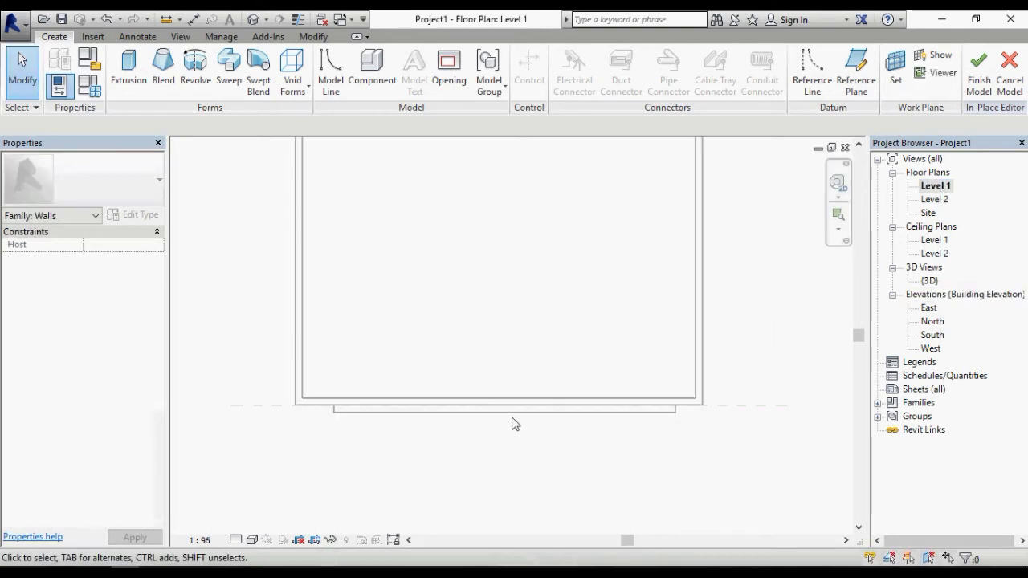
scroll(551, 418, "down", 3)
scroll(601, 200, "up", 2)
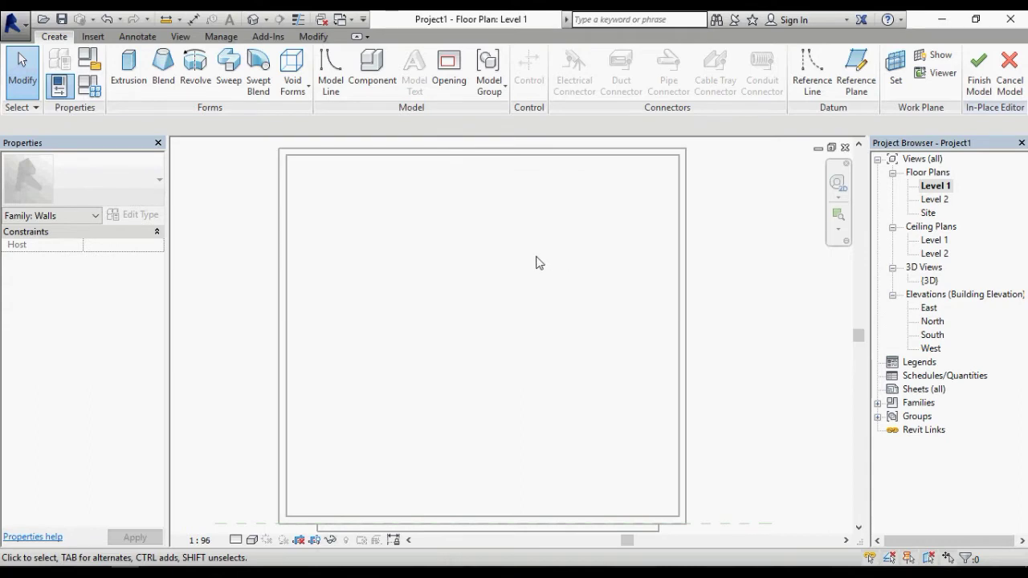
left_click(857, 69)
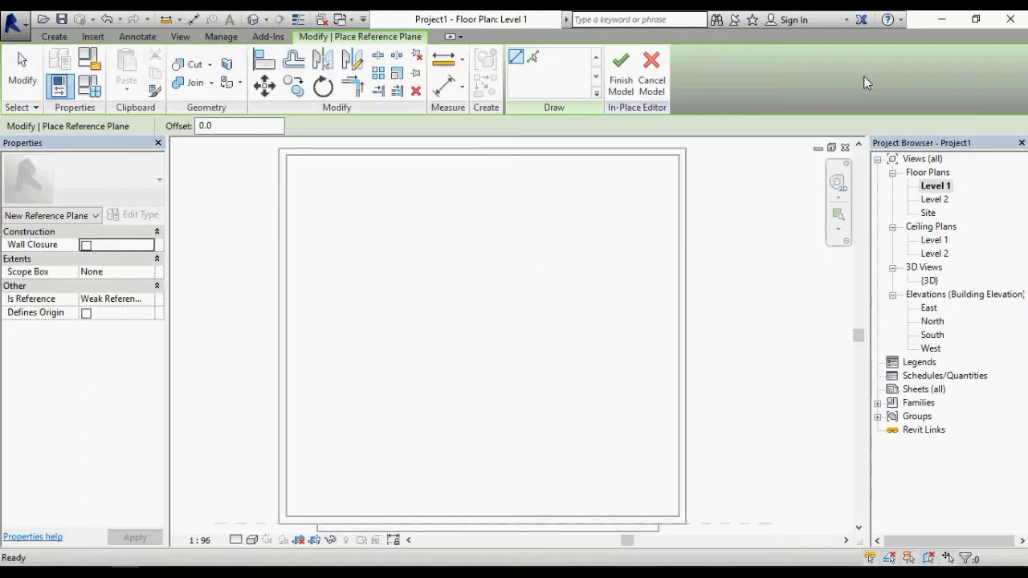
left_click(279, 336)
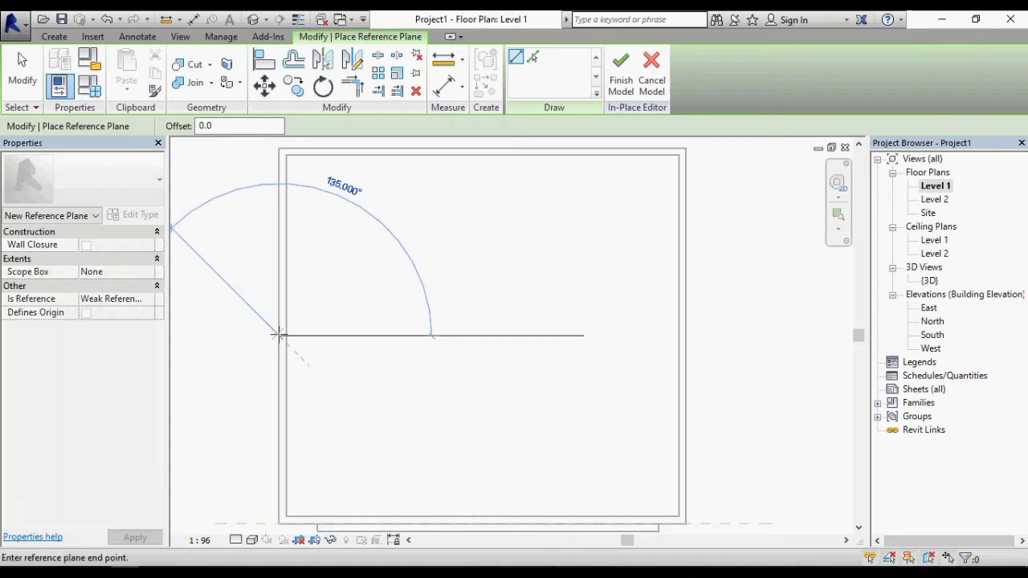
left_click(744, 336)
key("Escape")
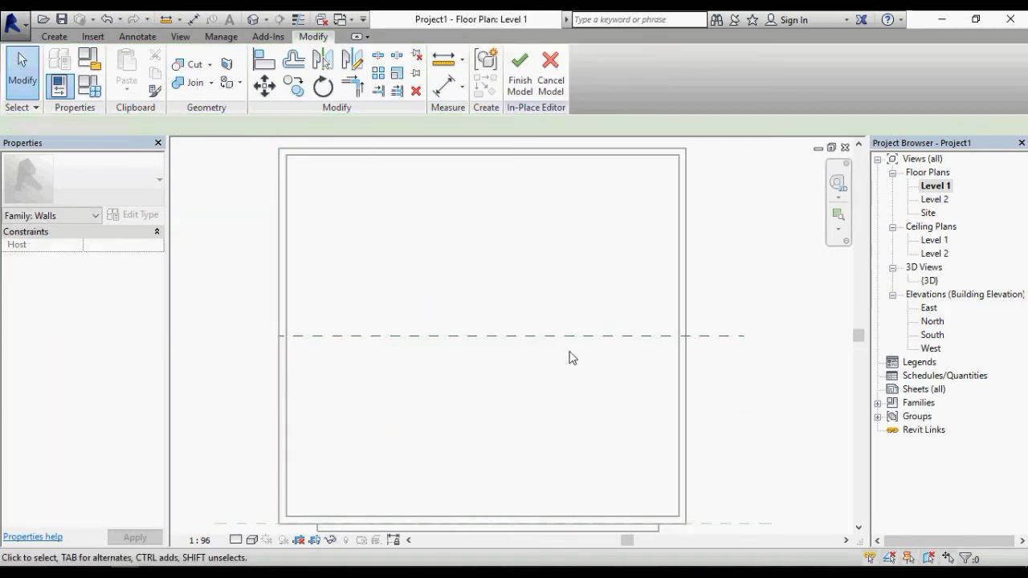
- Name the new horizontal reference plane "dome plane"
left_click(564, 335)
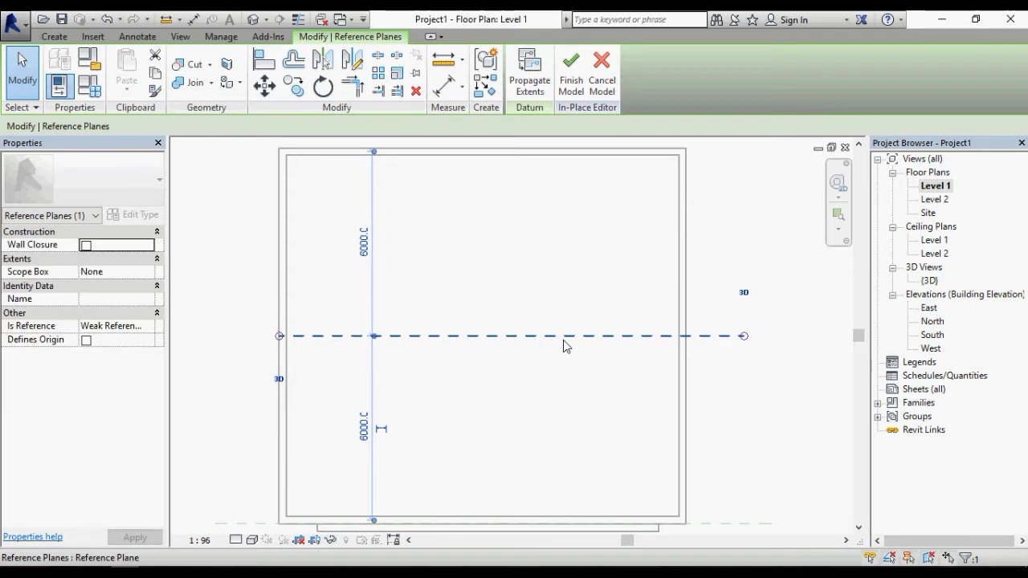
left_click(99, 298)
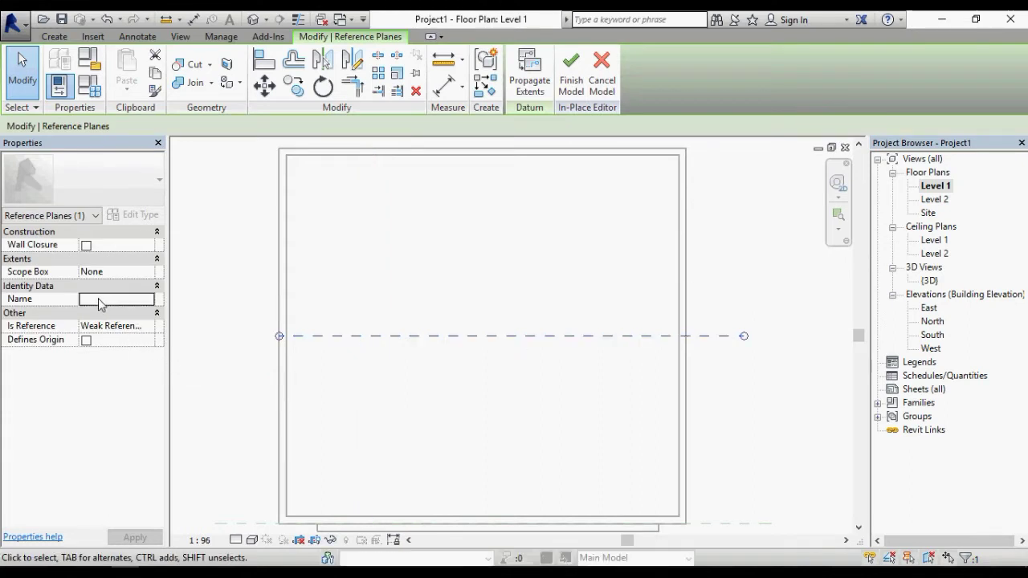
type("dome plane")
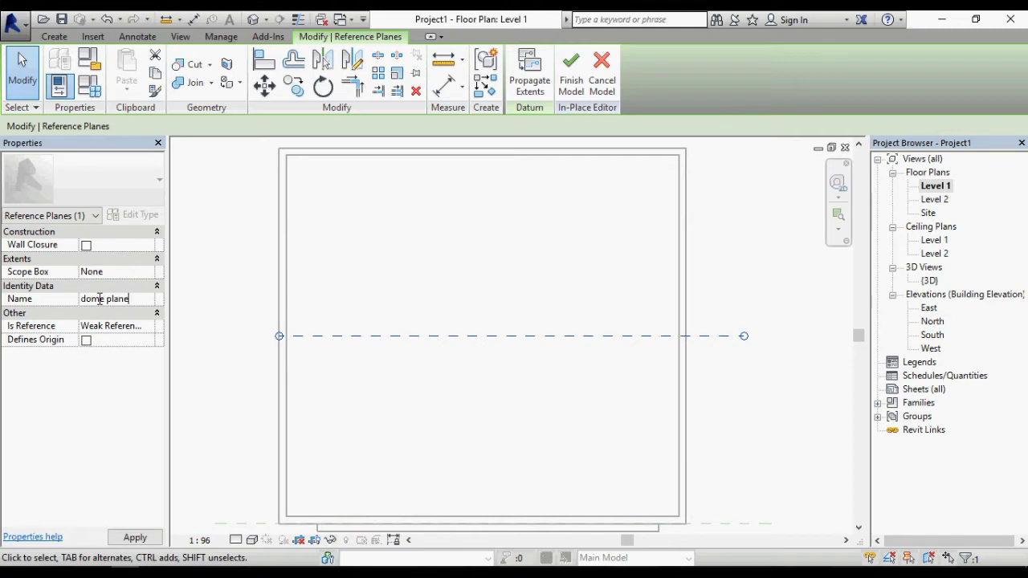
left_click(135, 537)
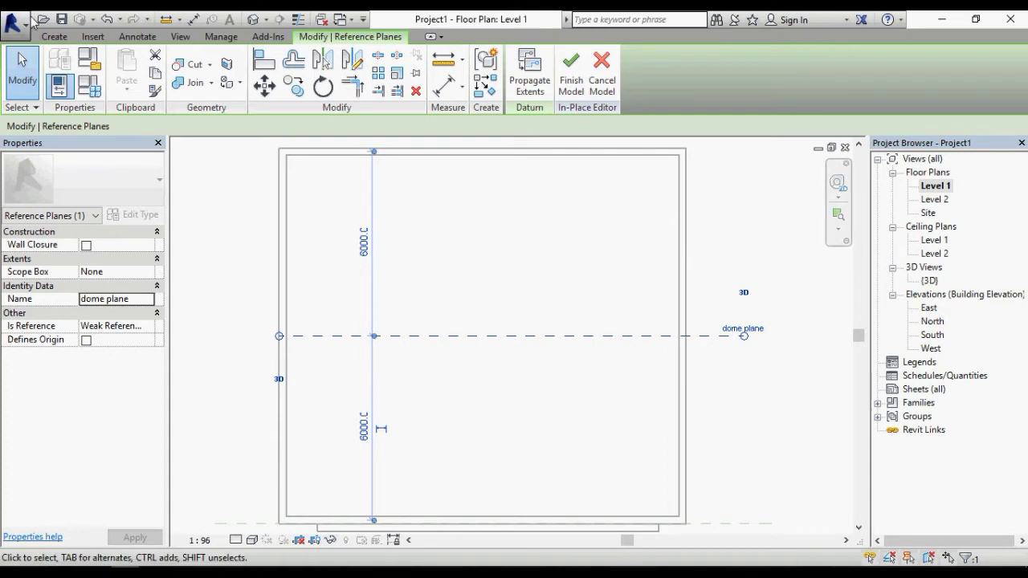
left_click(54, 37)
key("Escape")
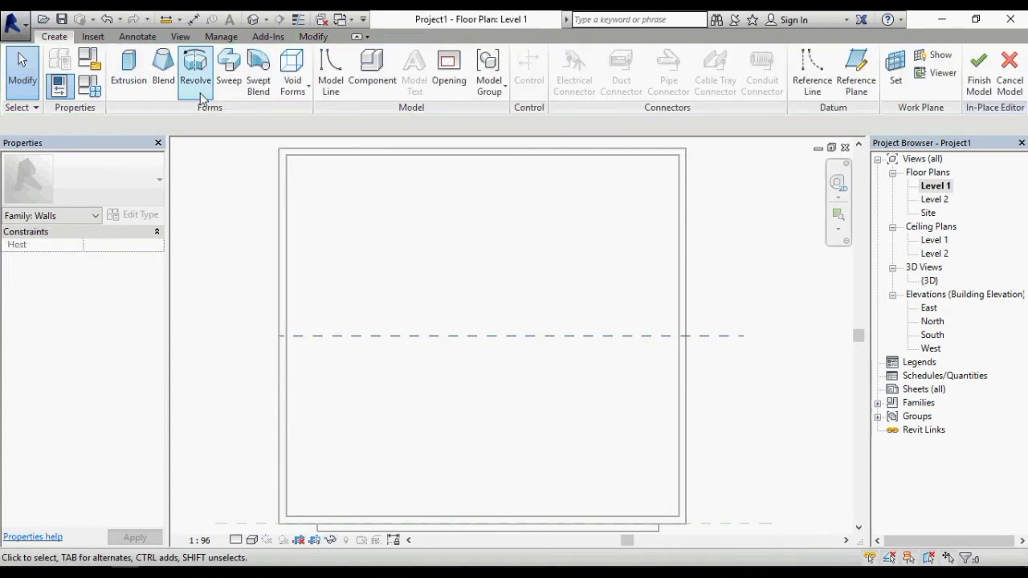
- Start a Revolve form in the in-place wall model and open the South elevation for its sketch
left_click(203, 85)
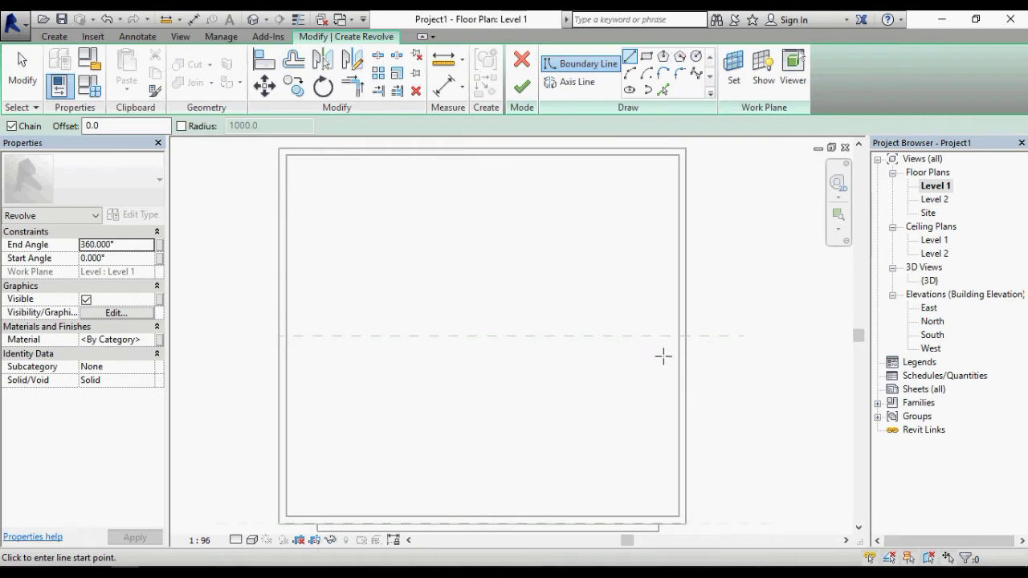
scroll(489, 307, "down", 1)
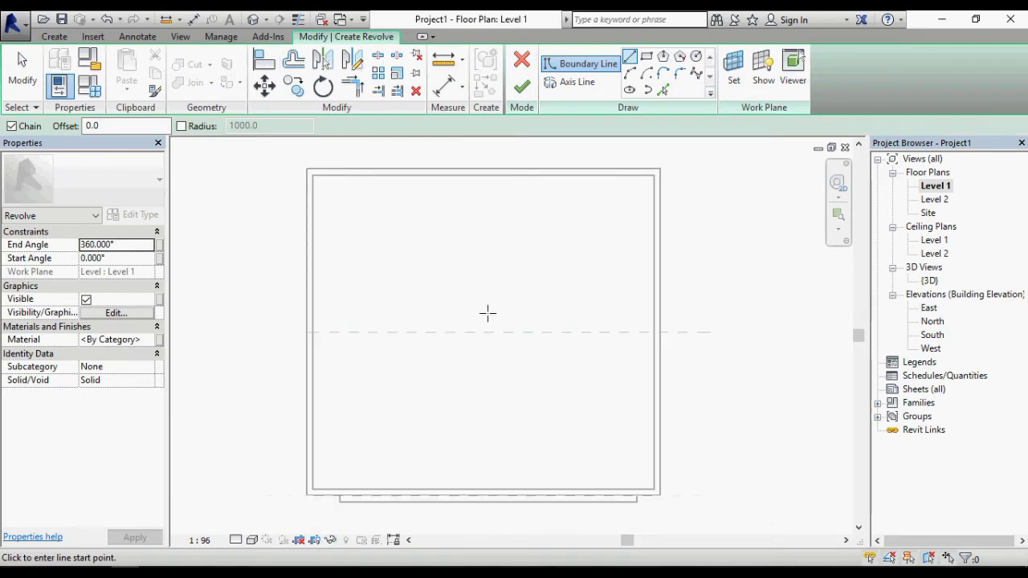
scroll(488, 313, "down", 1)
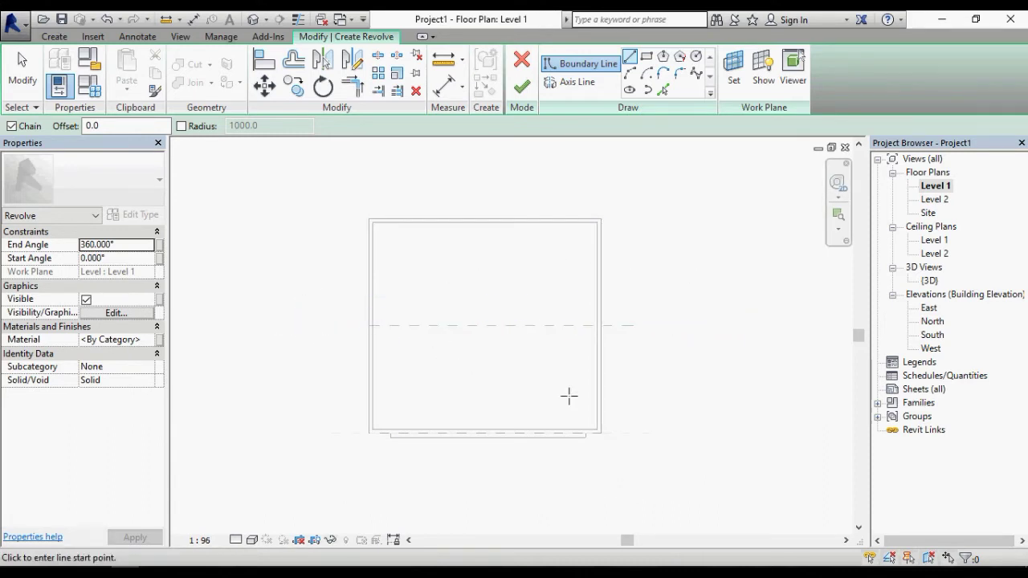
key("Escape")
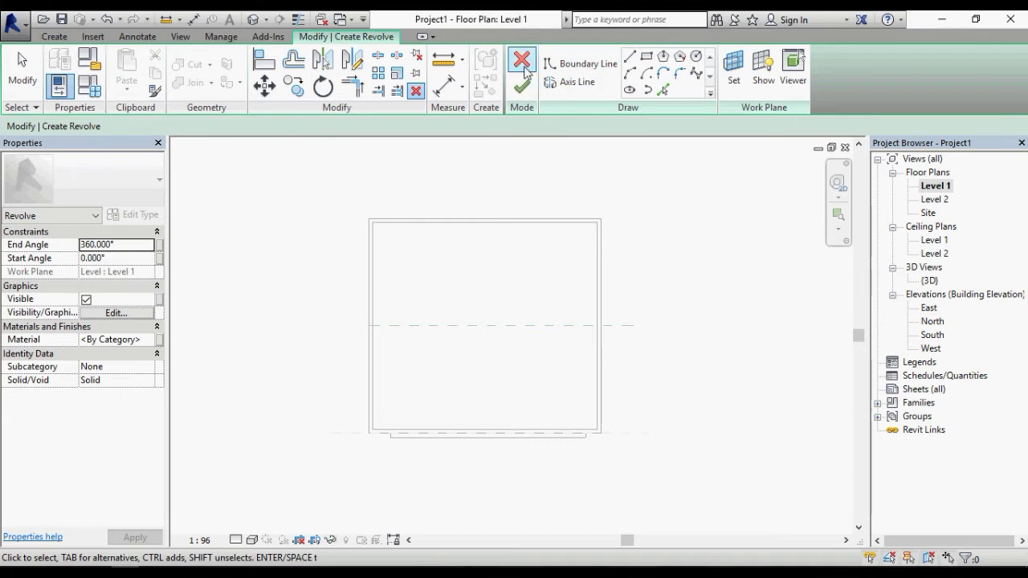
key("Escape")
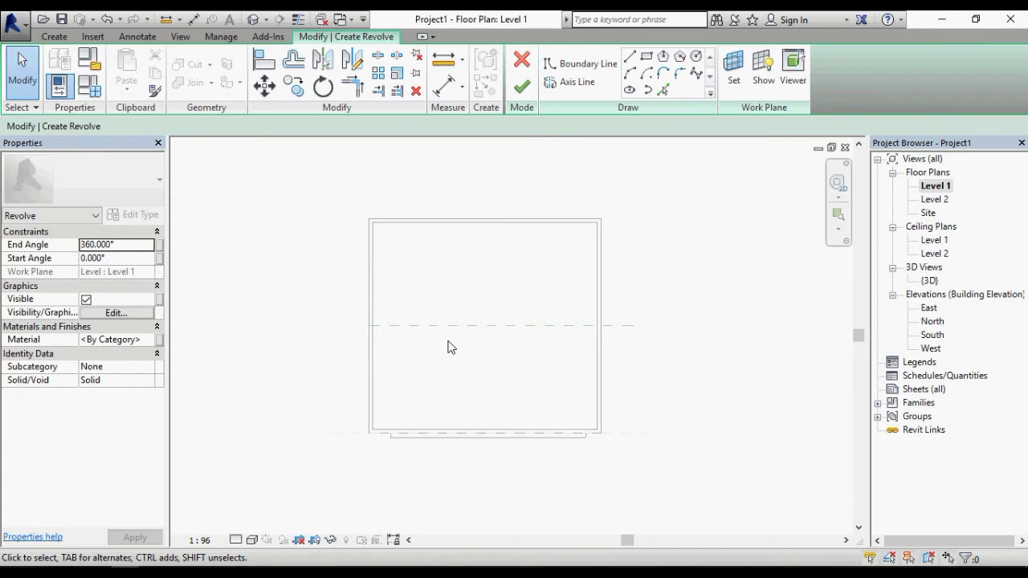
scroll(447, 346, "up", 3)
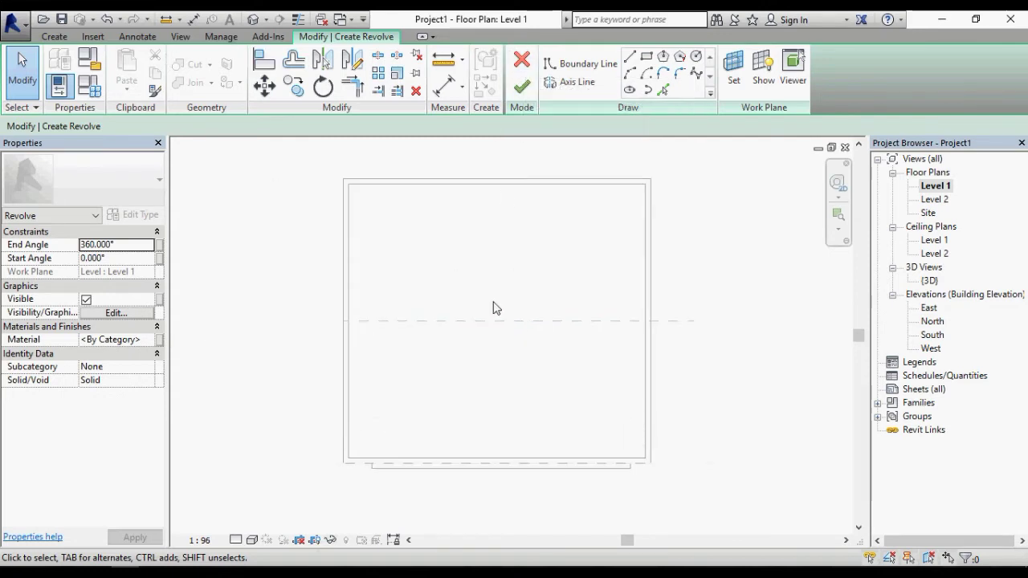
left_click(736, 86)
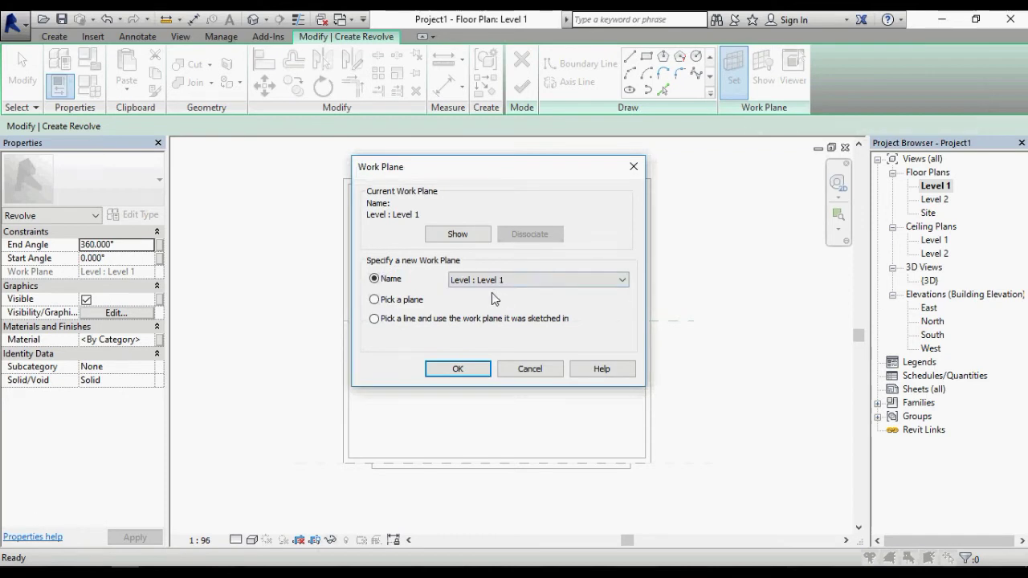
key("Return")
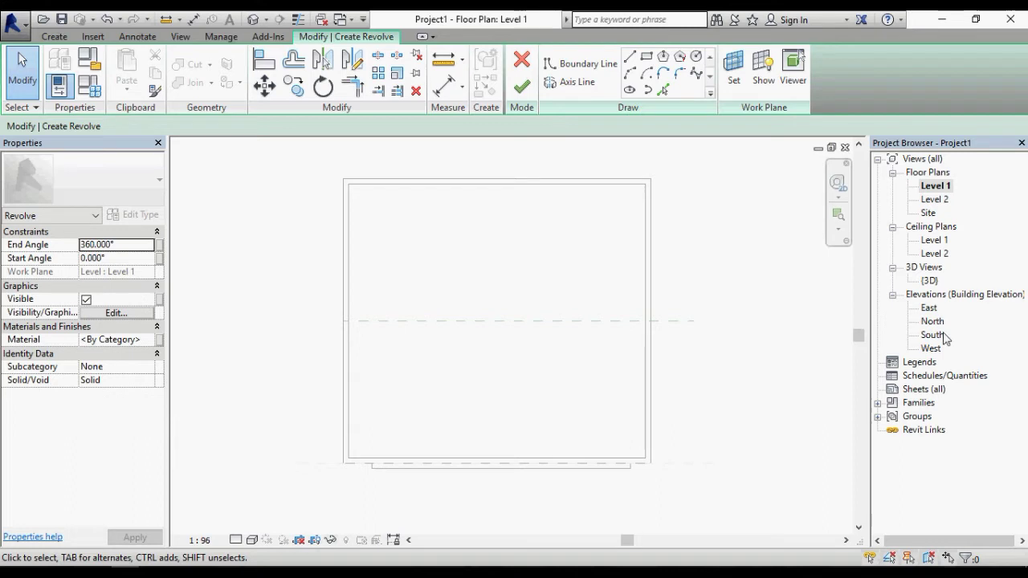
double_click(937, 335)
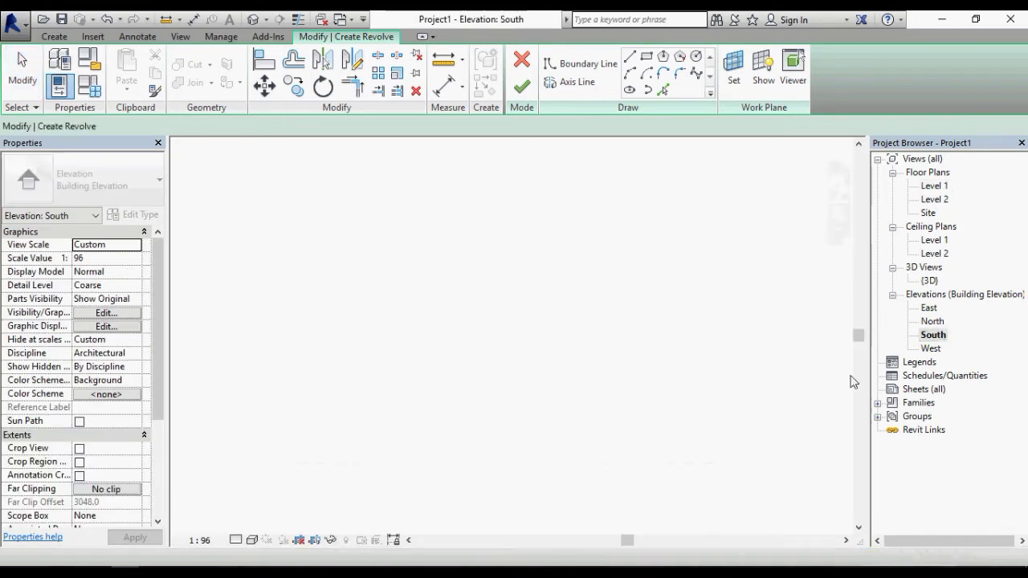
scroll(492, 327, "up", 2)
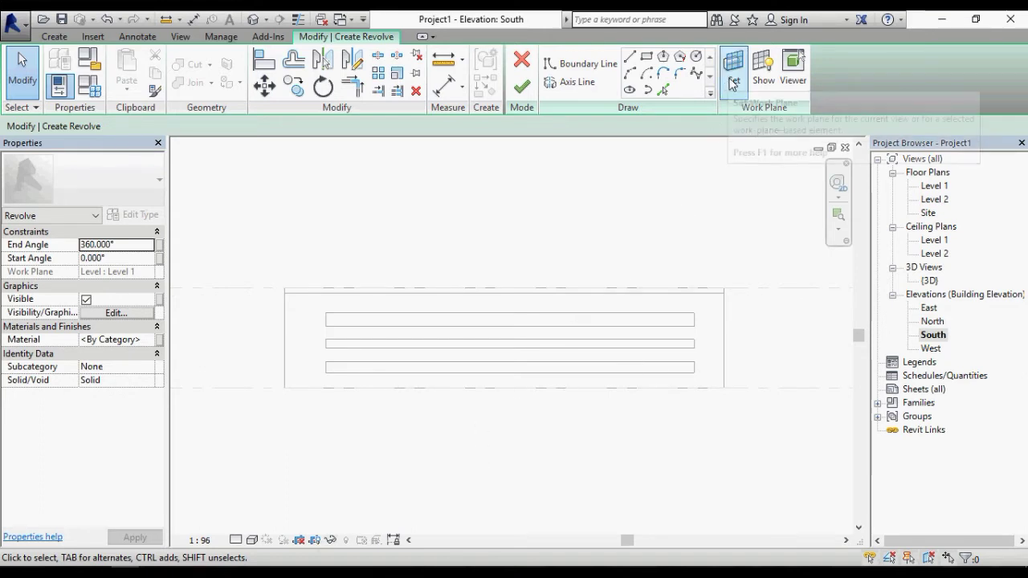
- Set the revolve sketch's work plane to Reference Plane : dome plane
left_click(733, 82)
left_click(497, 281)
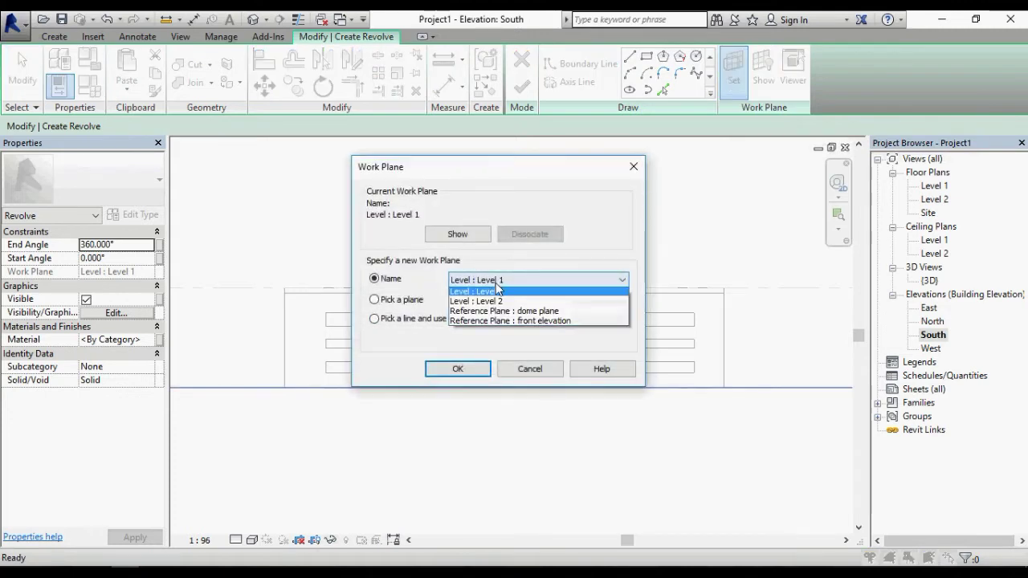
left_click(551, 313)
left_click(457, 369)
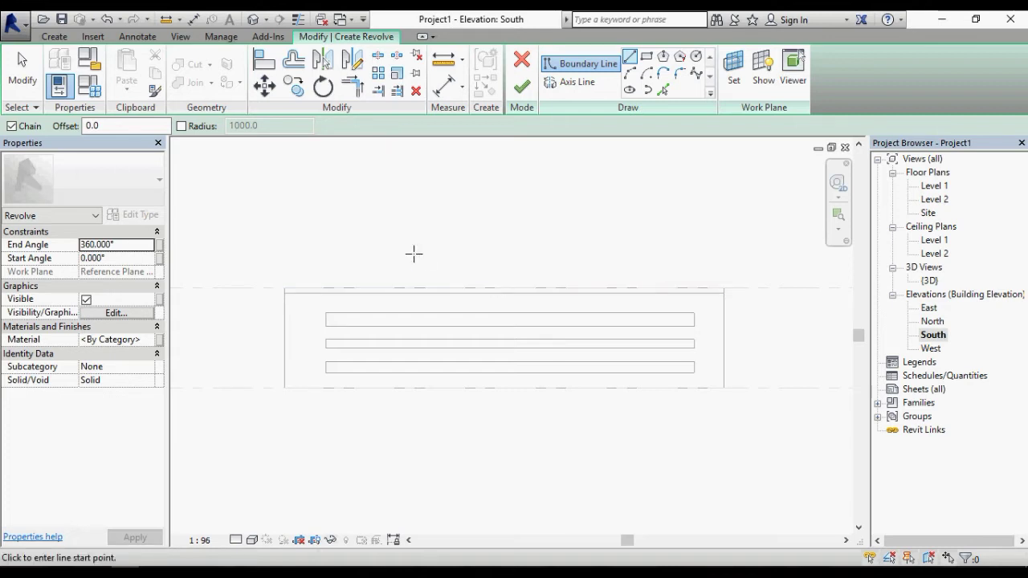
- Draw a vertical axis line about 1100 mm long upward from Level 2 at the middle of the building
left_click(580, 82)
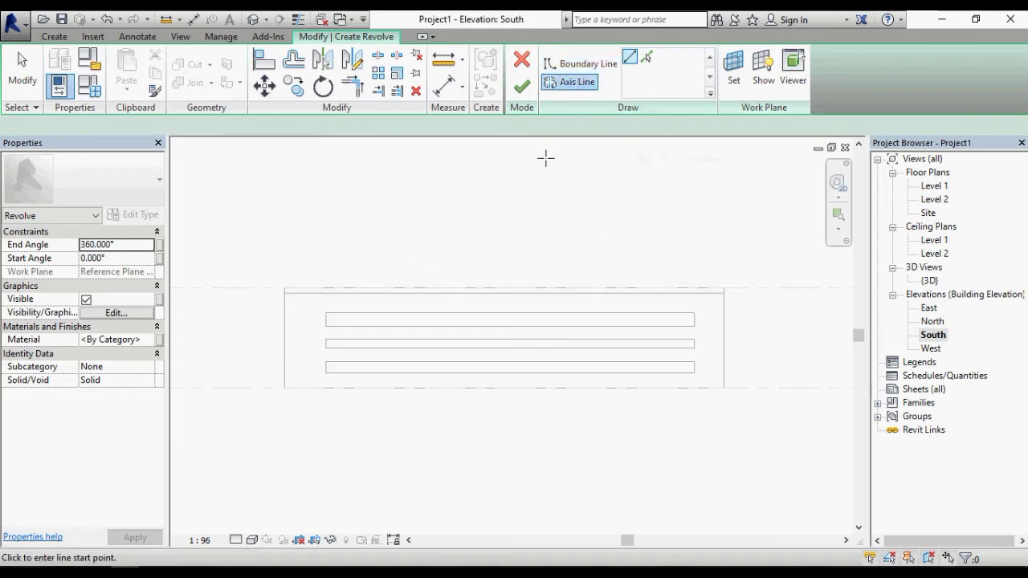
left_click(505, 287)
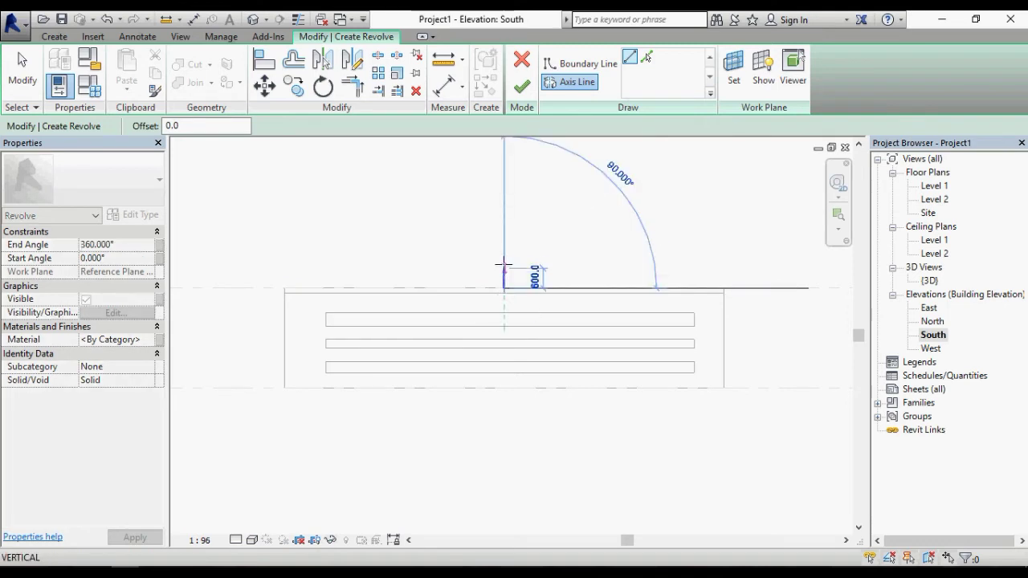
scroll(504, 253, "up", 3)
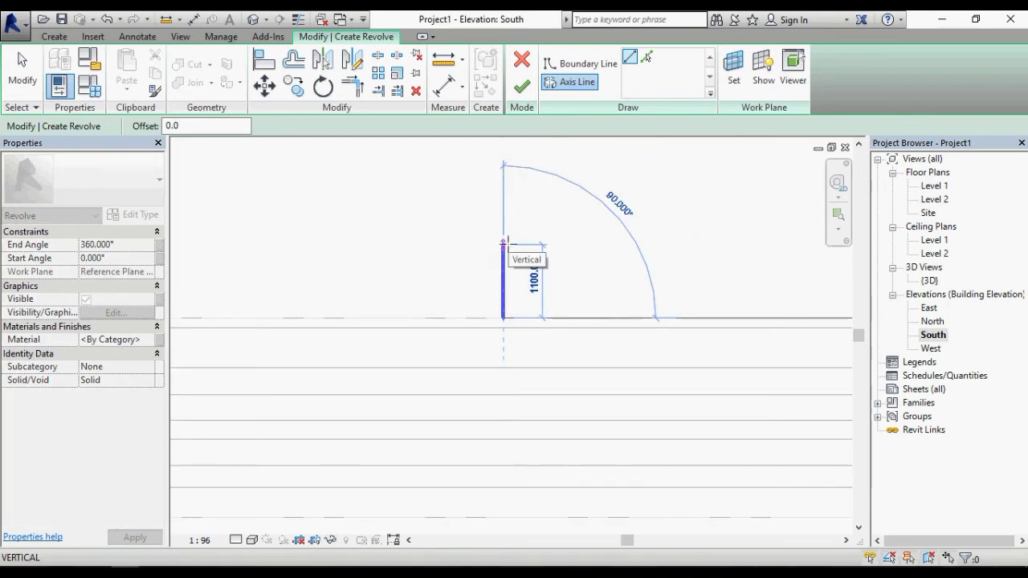
left_click(505, 246)
key("Escape")
key("Escape")
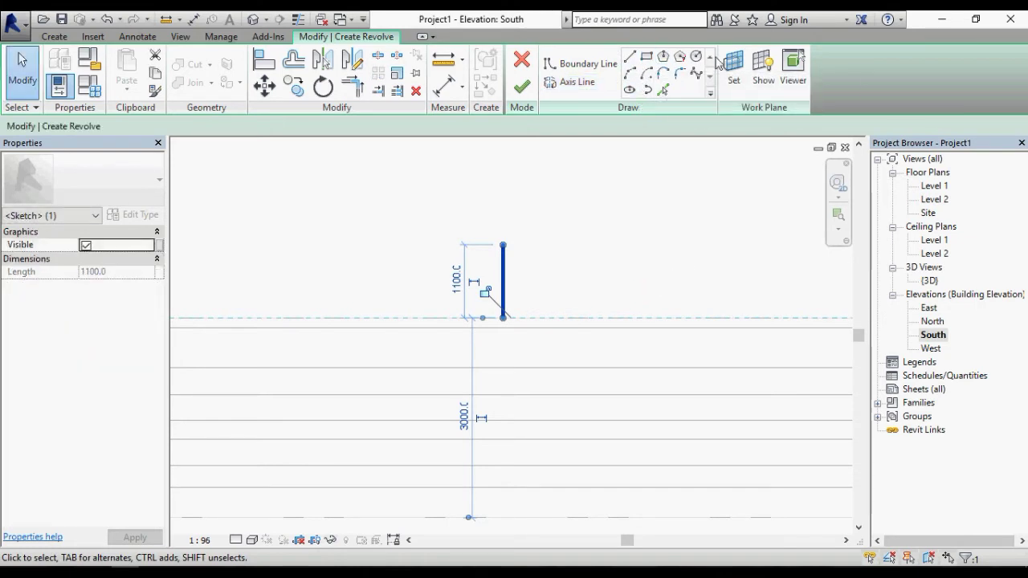
- Draw a quarter-circle boundary arc of about 1100 mm radius from the axis line's upper end down to Level 2
left_click(630, 72)
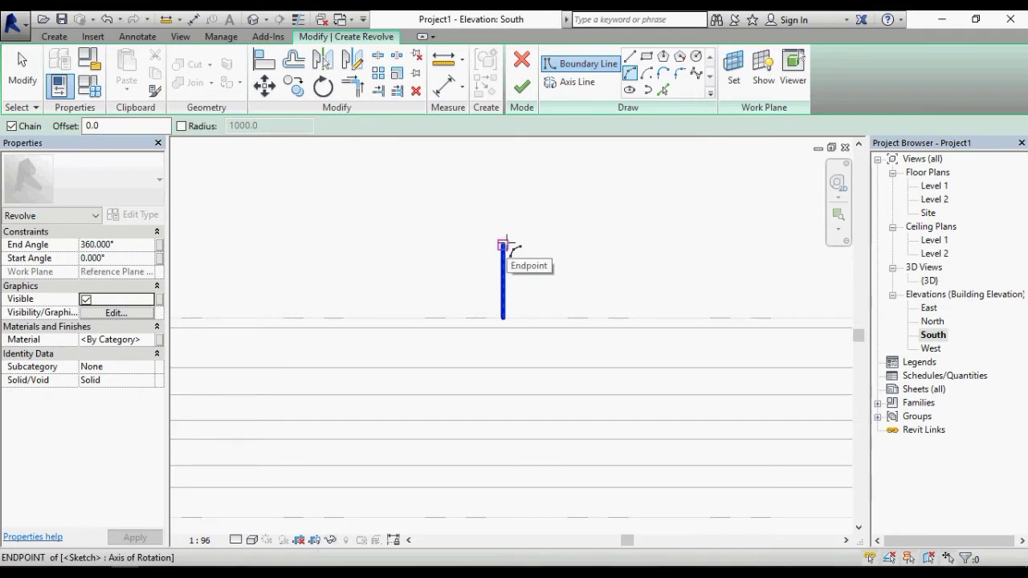
left_click(503, 245)
left_click(584, 318)
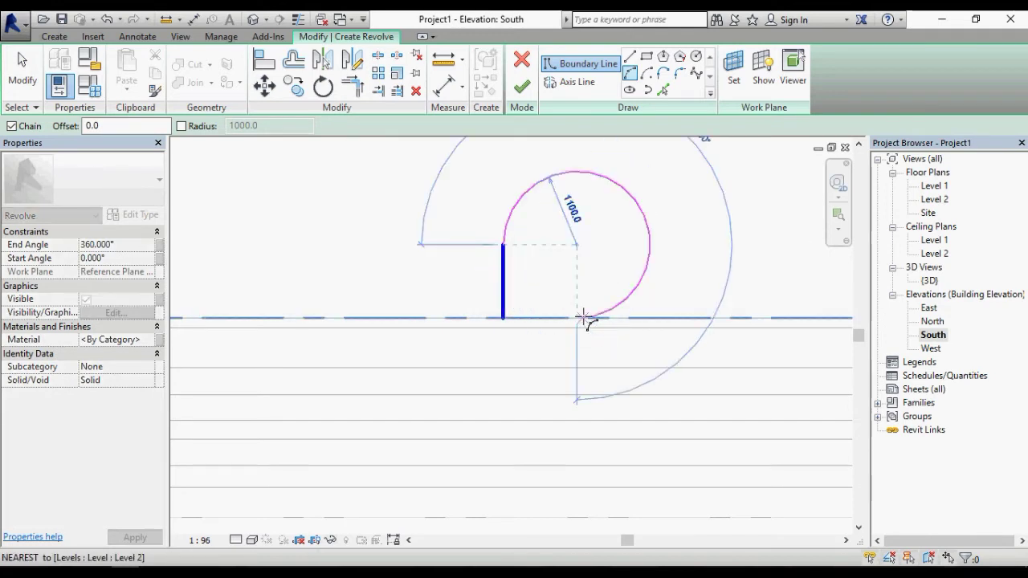
left_click(560, 267)
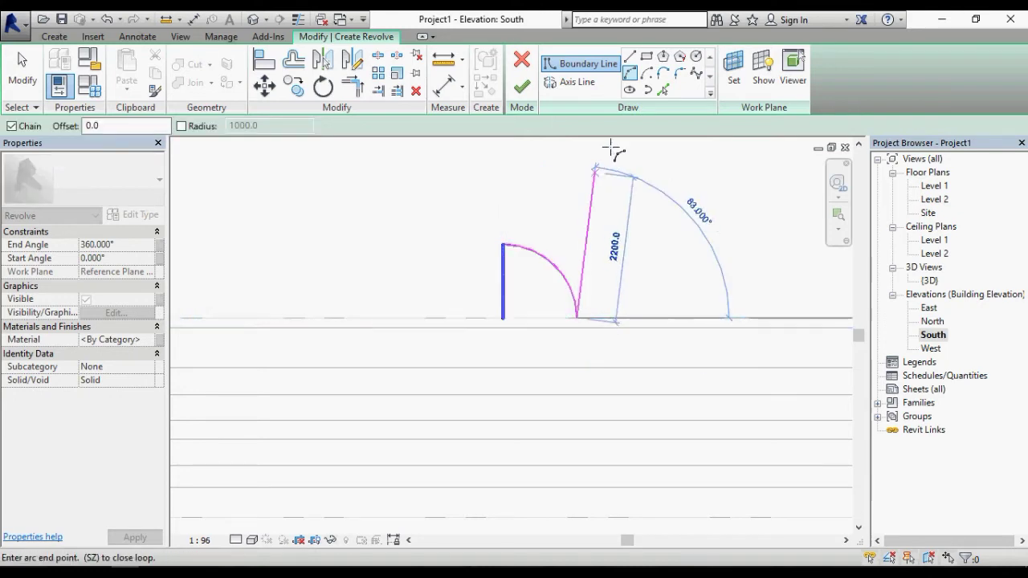
- Close the profile with a horizontal boundary line from the arc's end to the axis base and finish the revolve
left_click(631, 56)
left_click(577, 318)
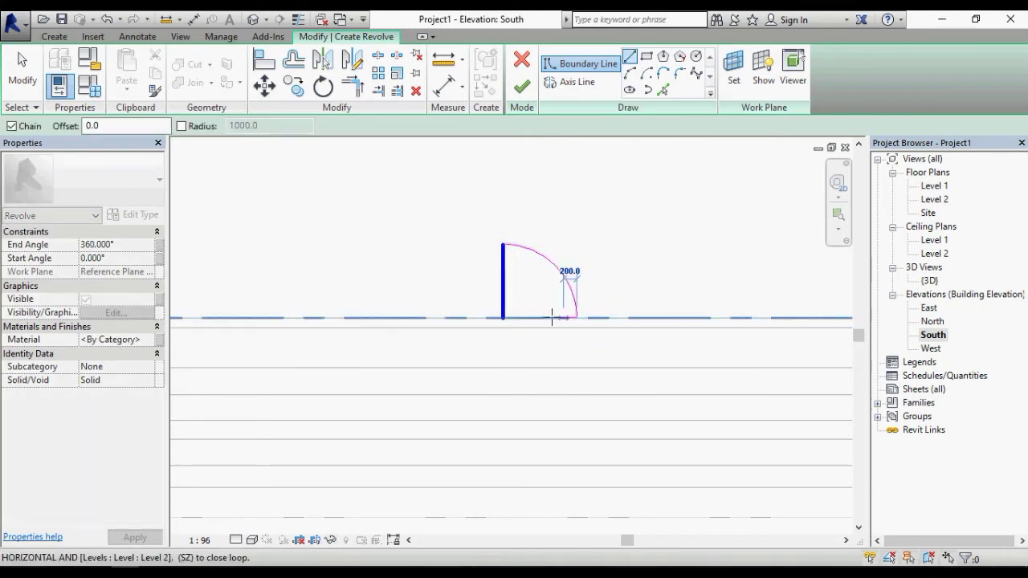
left_click(503, 317)
key("Escape")
left_click(501, 244)
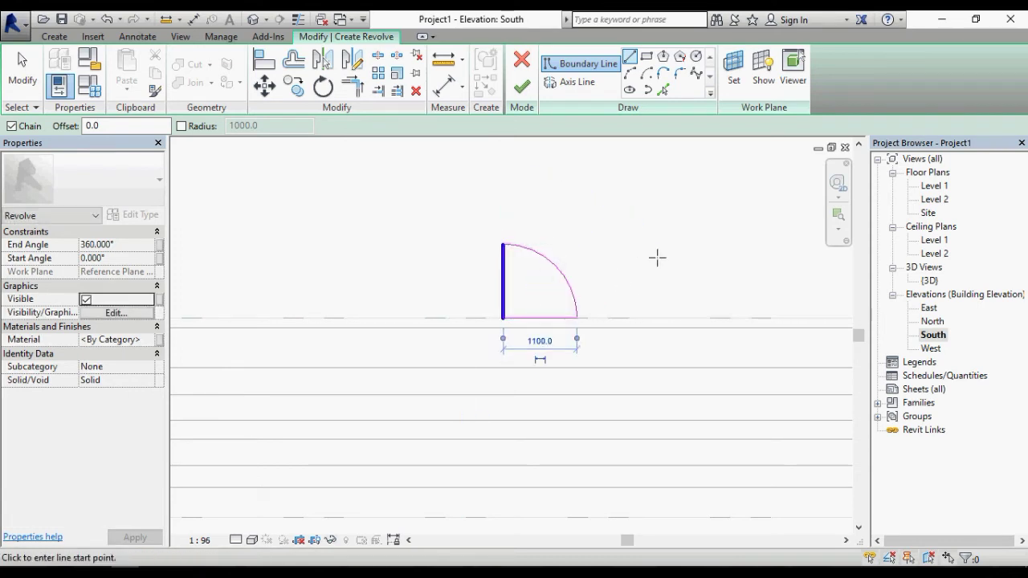
left_click(523, 89)
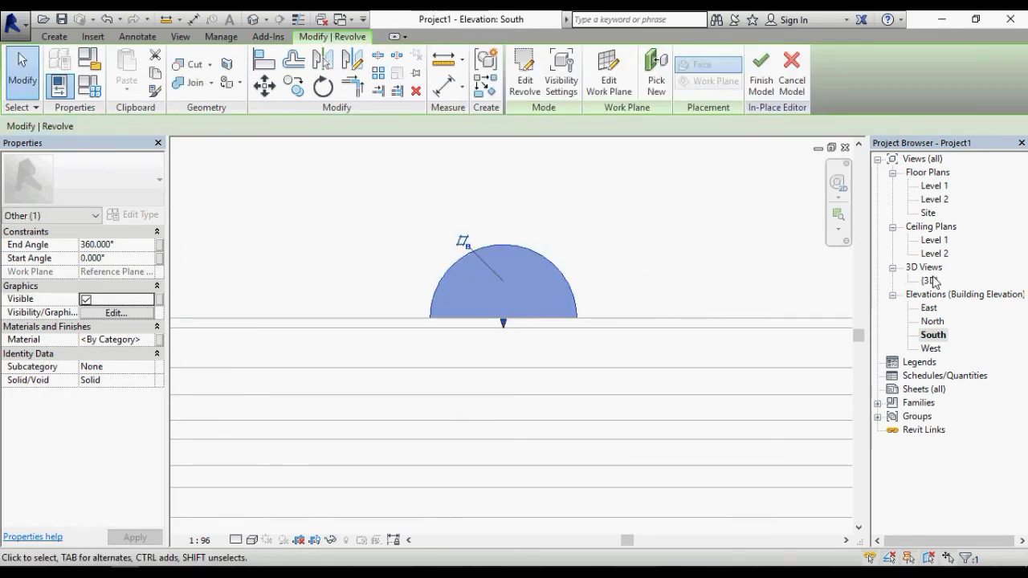
- Finish the in-place wall model in the {3D} view and inspect the dome on the roof
double_click(931, 280)
scroll(613, 409, "up", 2)
scroll(574, 381, "down", 1)
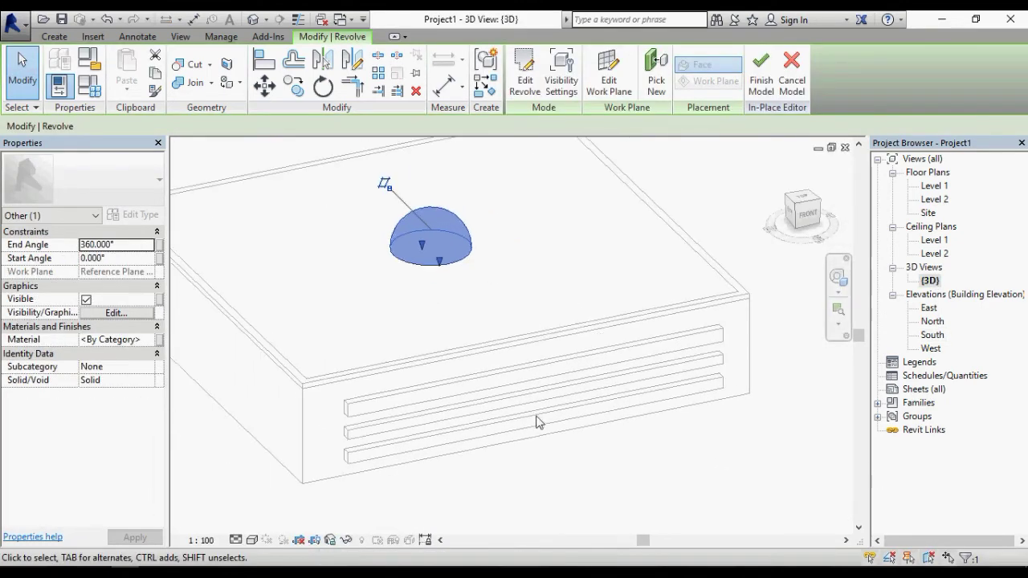
left_click(683, 202)
scroll(570, 424, "down", 3)
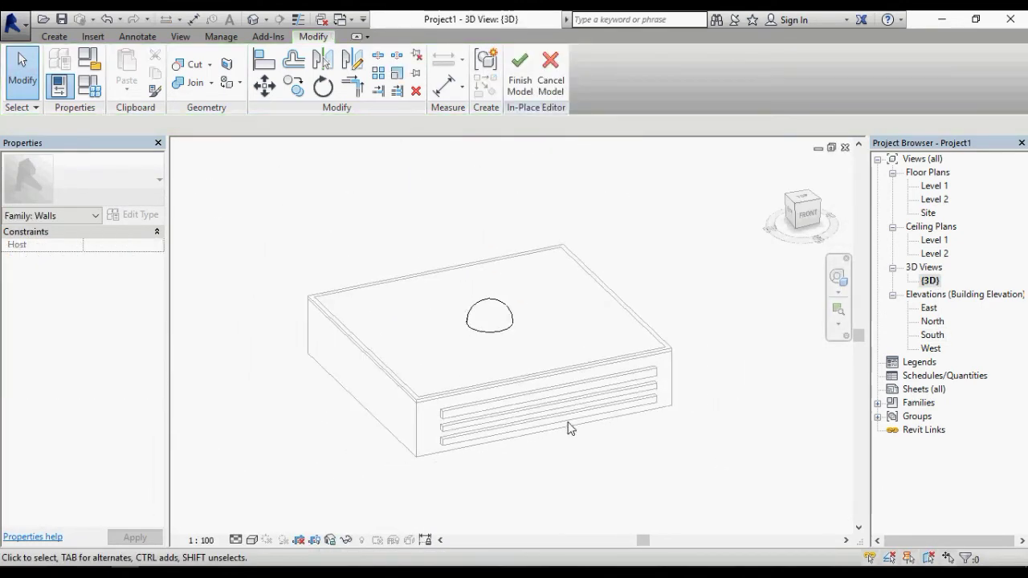
left_click(520, 72)
middle_click_drag(555, 341, 466, 383, "shift")
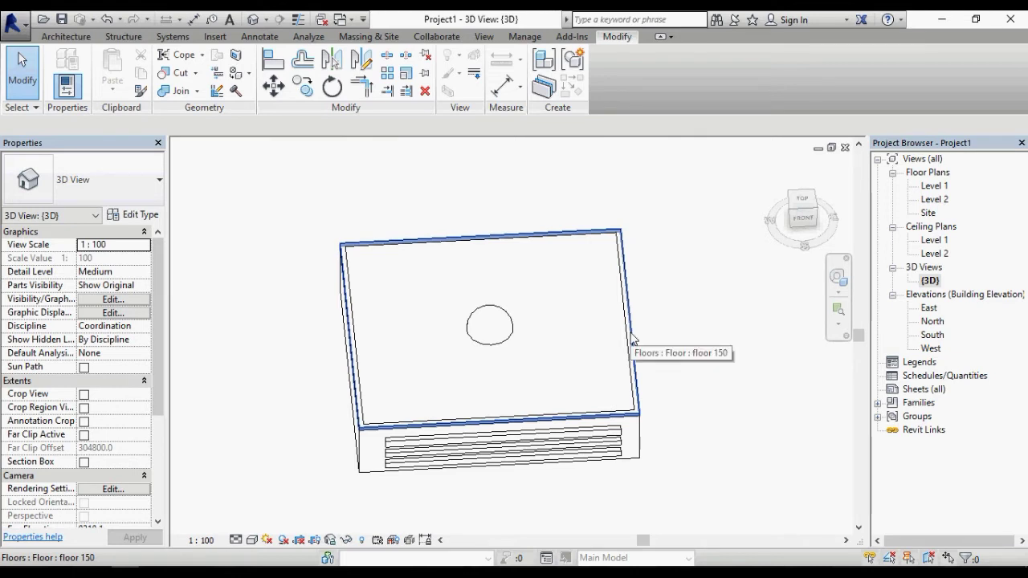
middle_click_drag(567, 334, 562, 391, "shift")
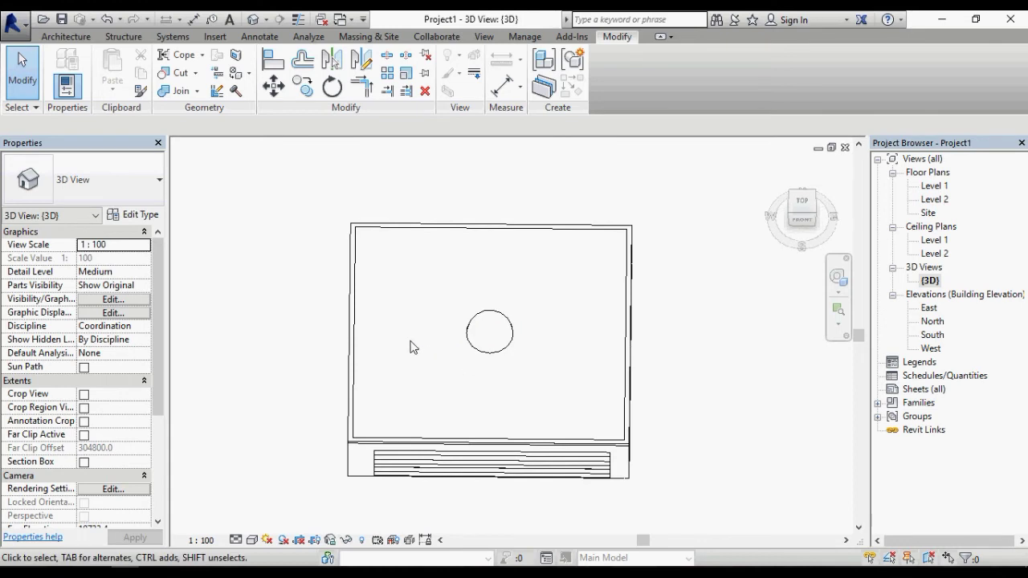
middle_click_drag(475, 429, 515, 281, "shift")
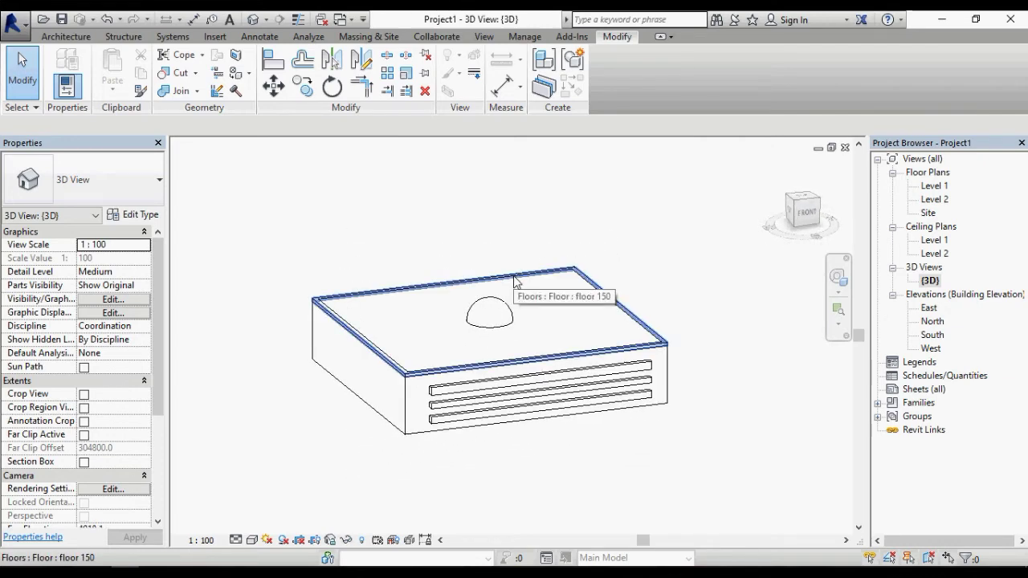
mouse_move(484, 399)
middle_mouse_down()
mouse_move(535, 408)
mouse_move(495, 395)
middle_mouse_up()
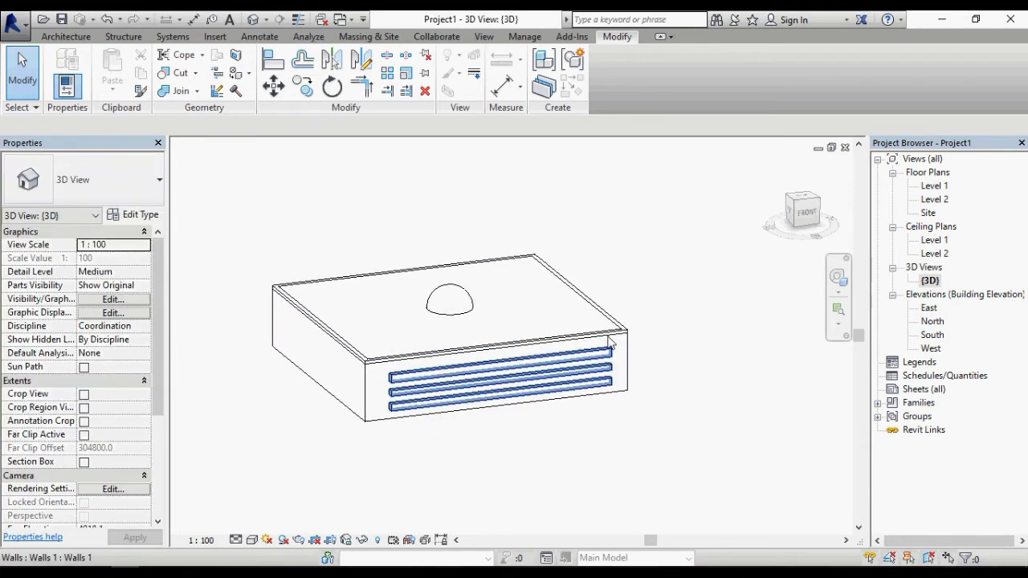
middle_click_drag(440, 354, 452, 362)
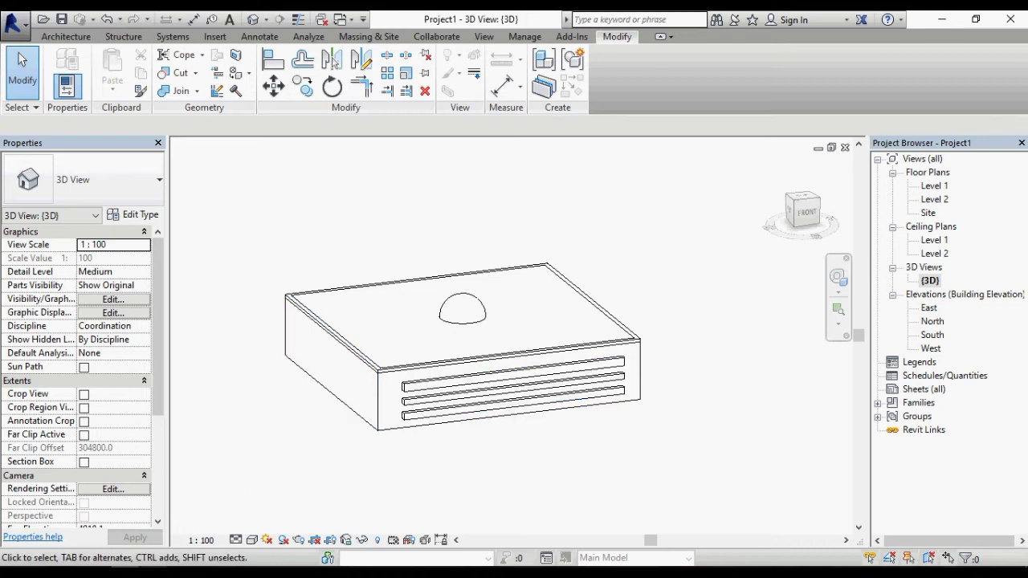
- Switch to File Explorer, open the house project from New folder (8) and bring its building into view
left_click(136, 565)
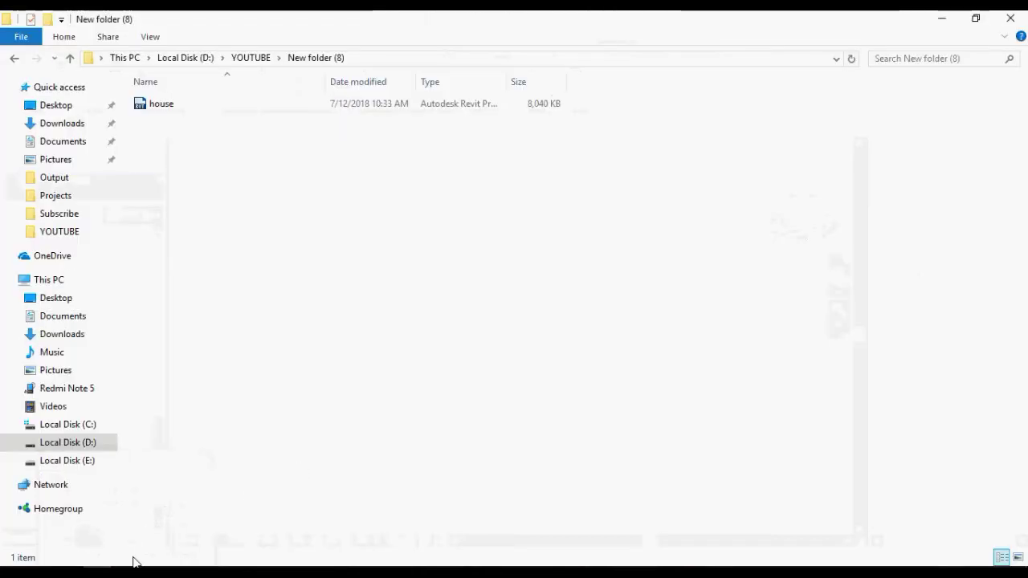
double_click(175, 110)
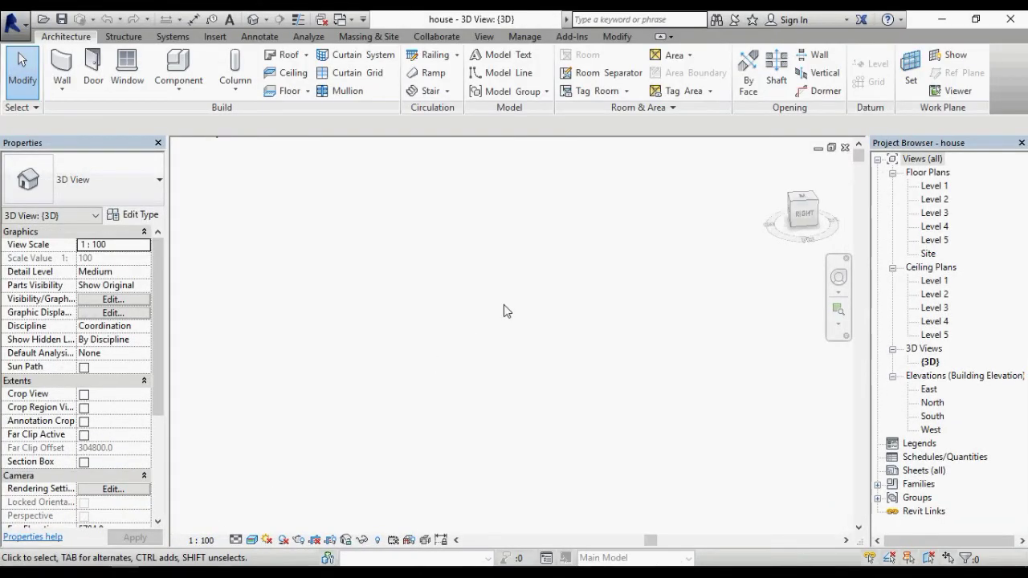
scroll(476, 360, "down", 2)
left_click(806, 204)
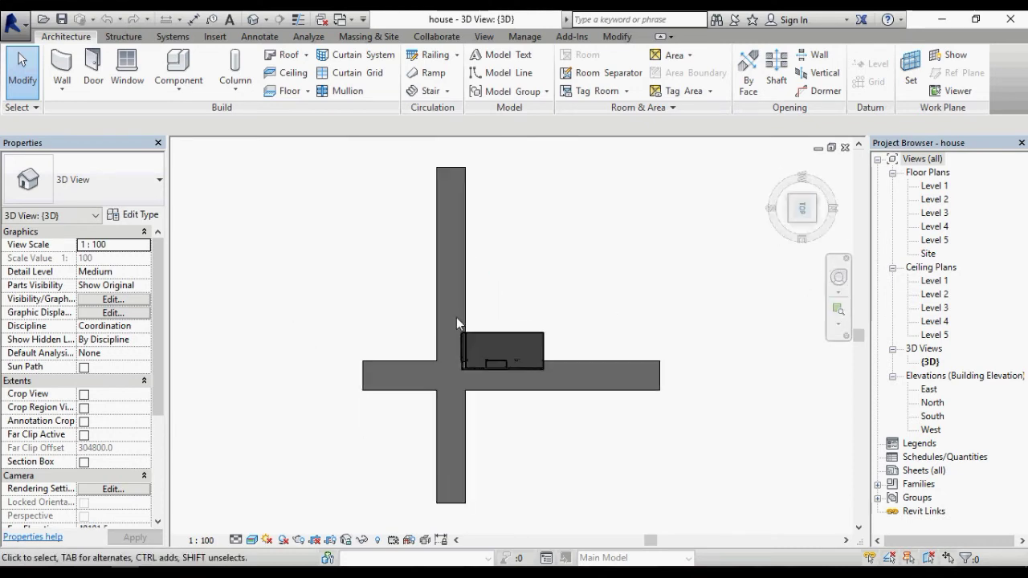
scroll(546, 383, "up", 3)
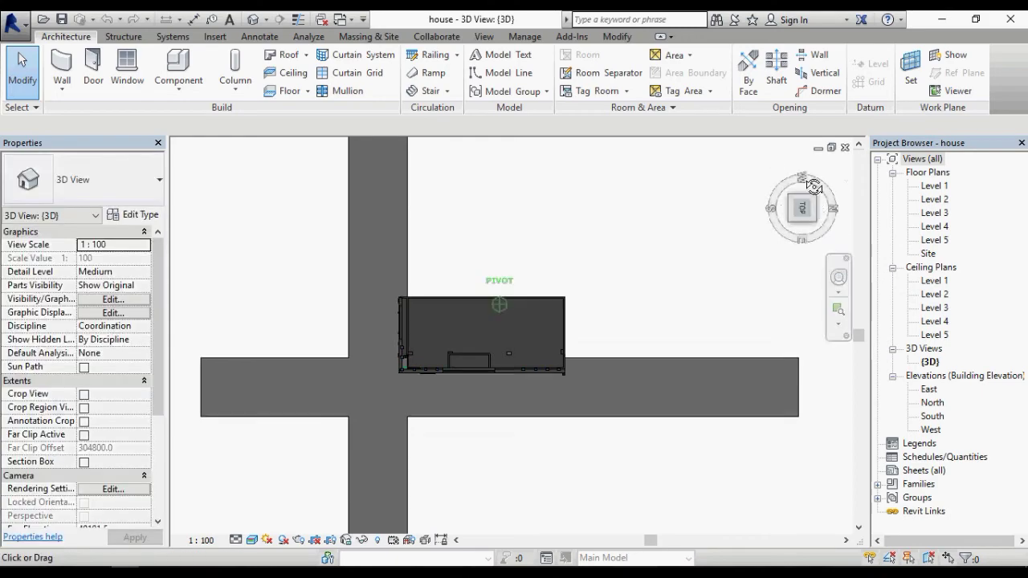
left_click(799, 221)
left_click_drag(797, 218, 803, 207)
- Examine the in-place wall of horizontal slats at the corner of the house from several angles
scroll(459, 354, "up", 2)
middle_click_drag(431, 374, 473, 296, "shift")
scroll(462, 306, "up", 5)
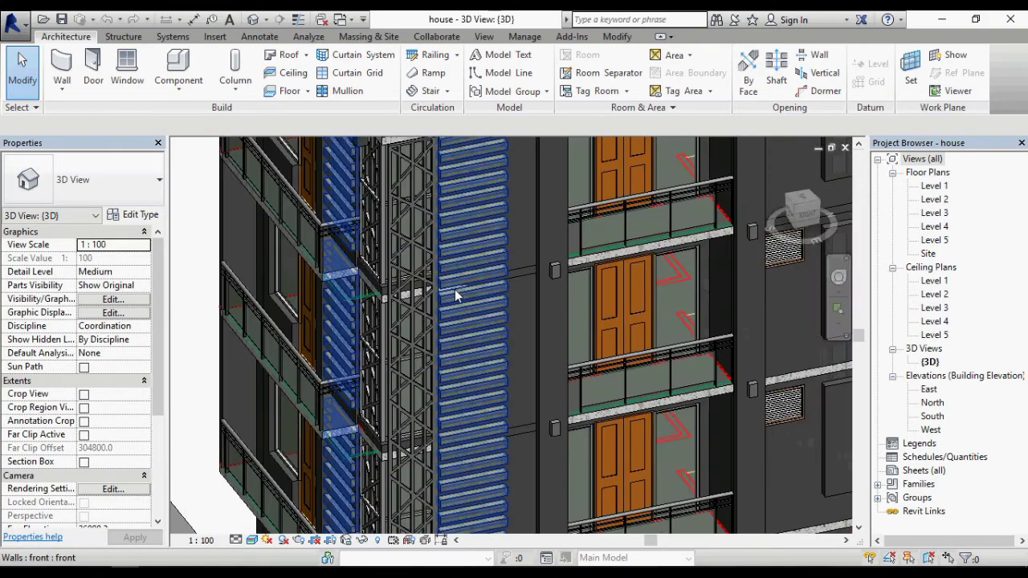
scroll(414, 233, "up", 4)
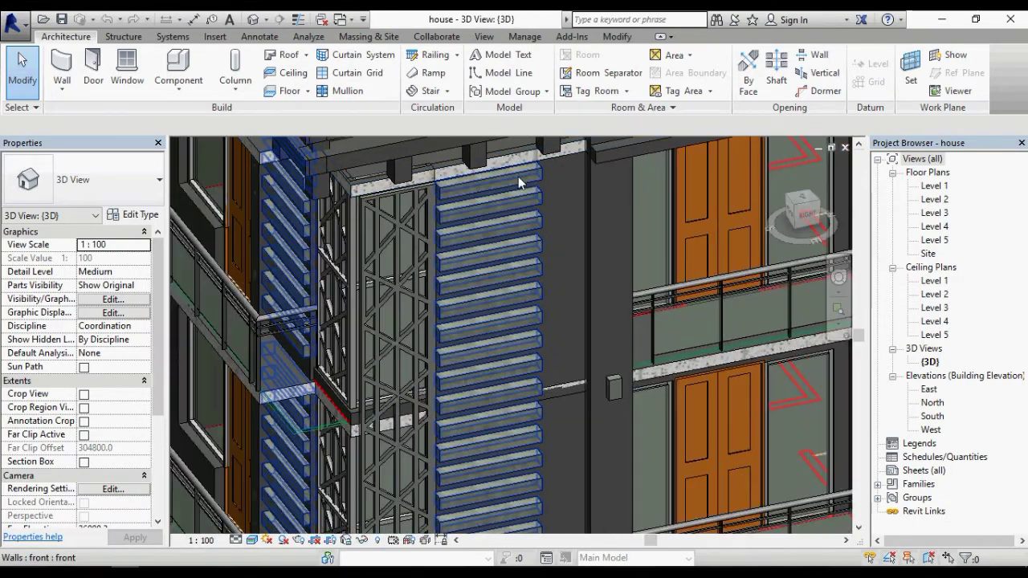
left_click(521, 178)
scroll(459, 259, "down", 2)
middle_click_drag(459, 260, 514, 259, "shift")
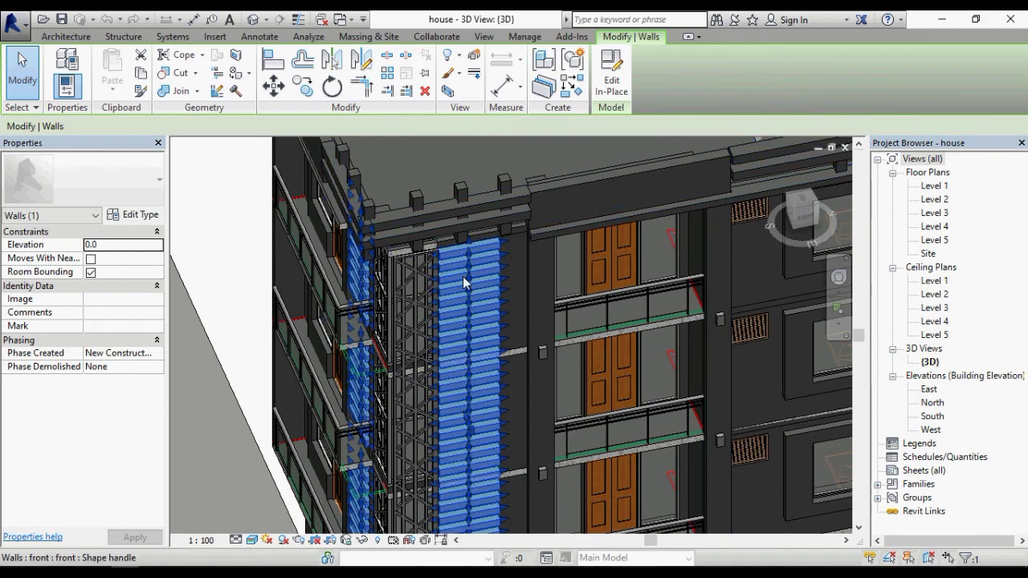
scroll(466, 285, "down", 2)
middle_click_drag(617, 304, 420, 275, "shift")
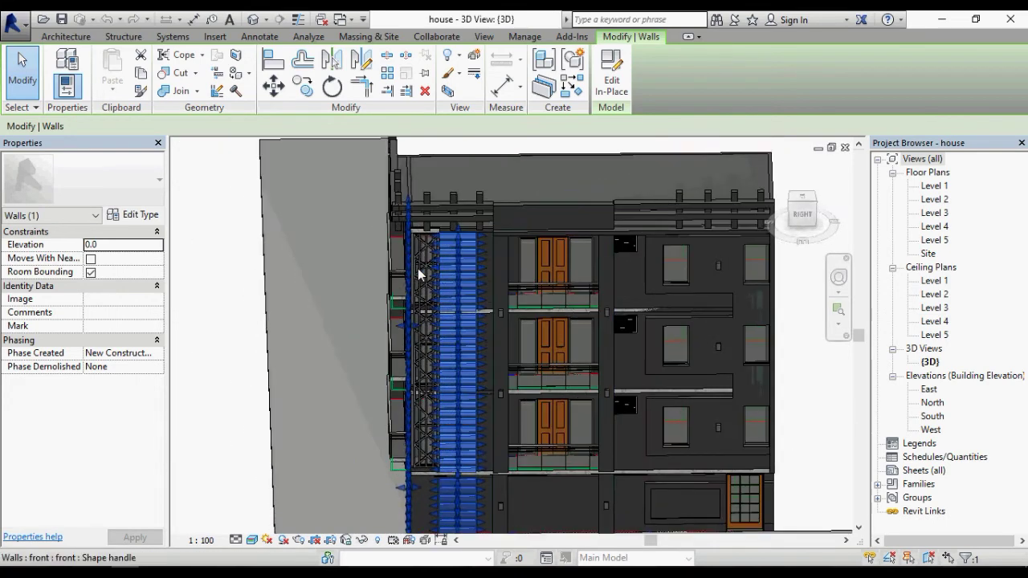
- Examine the in-place walls of the house facade: the window surrounds, balcony pillars, rooftop bars and front balcony wall
left_click(696, 292)
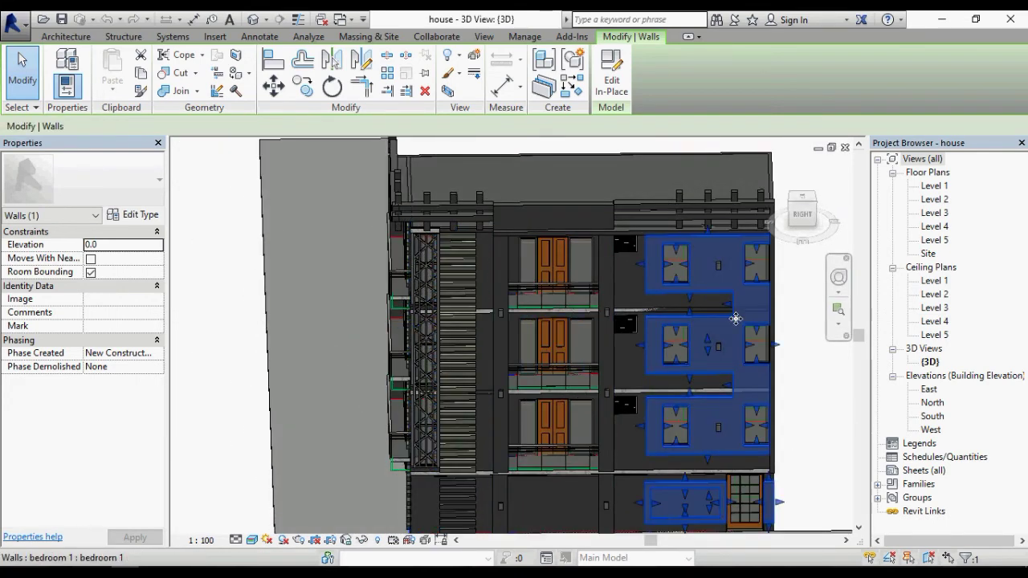
left_click(615, 273)
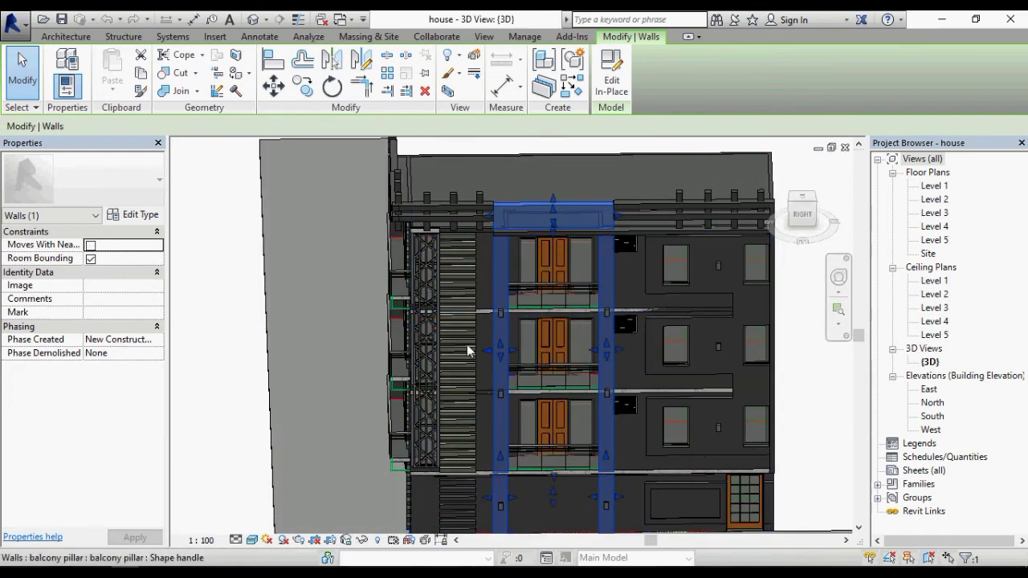
scroll(722, 215, "up", 3)
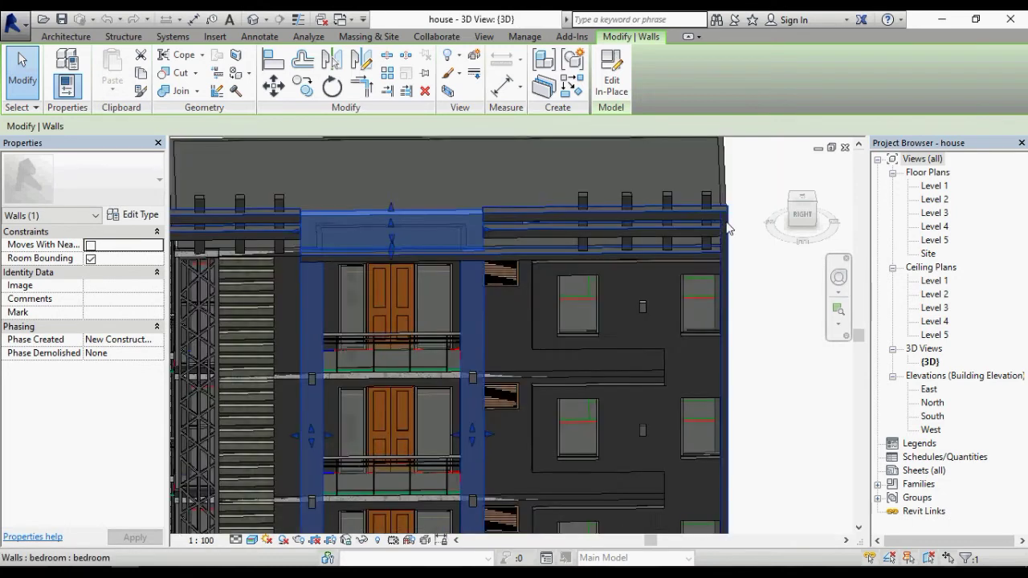
left_click(722, 216)
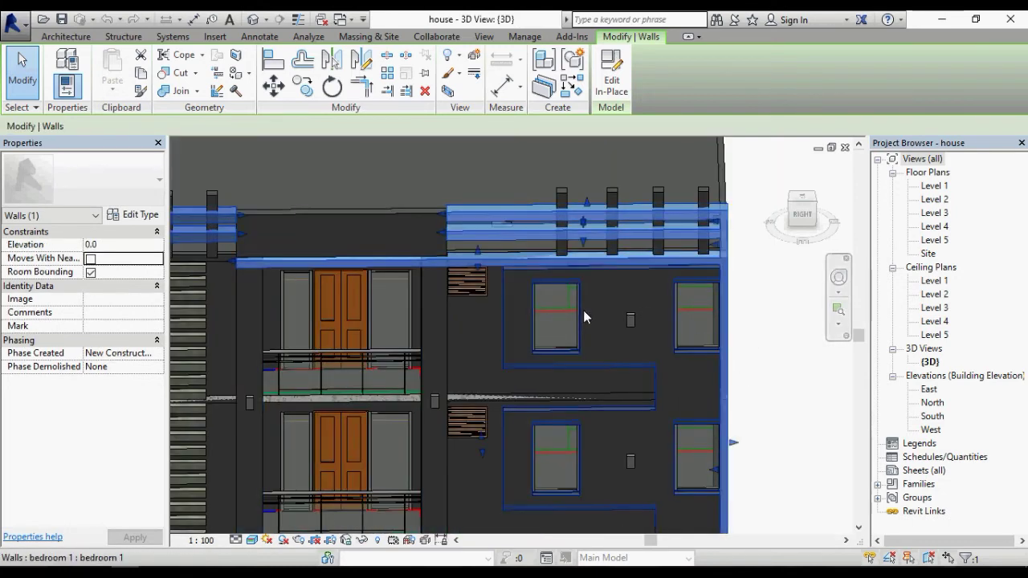
mouse_move(501, 304)
middle_mouse_down("shift")
mouse_move(561, 331)
mouse_move(506, 294)
middle_mouse_up("shift")
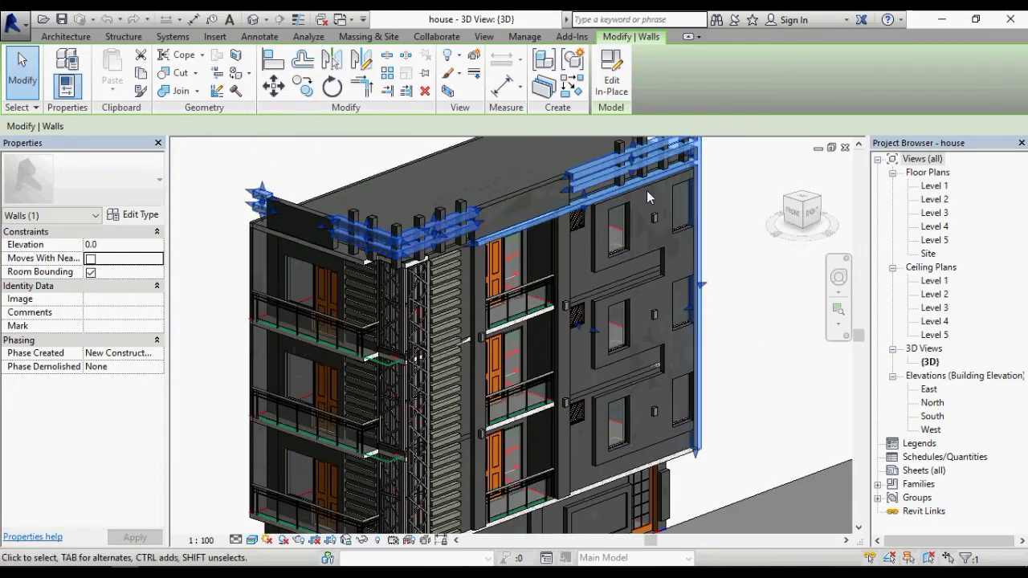
scroll(496, 288, "up", 5)
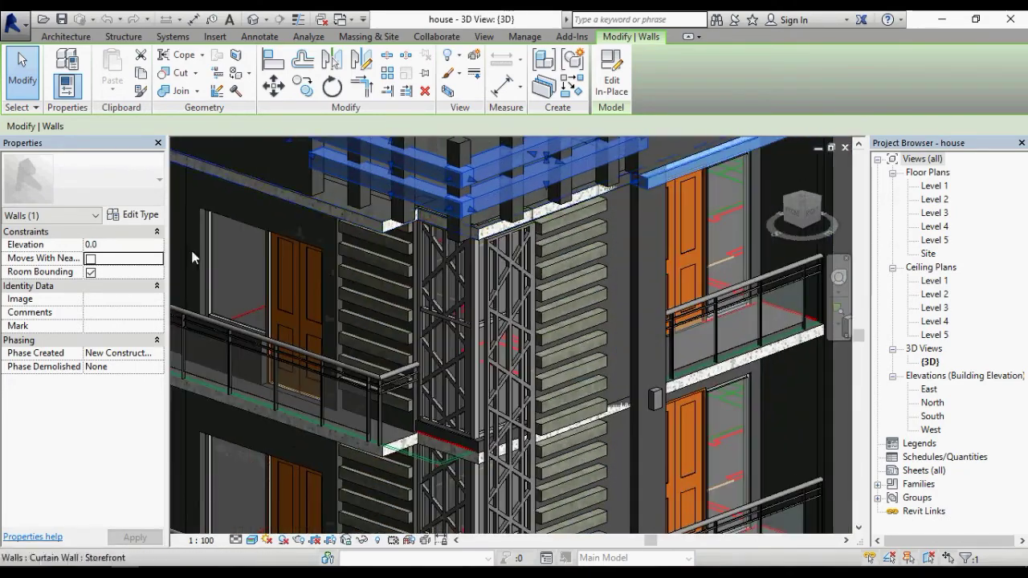
scroll(600, 266, "down", 4)
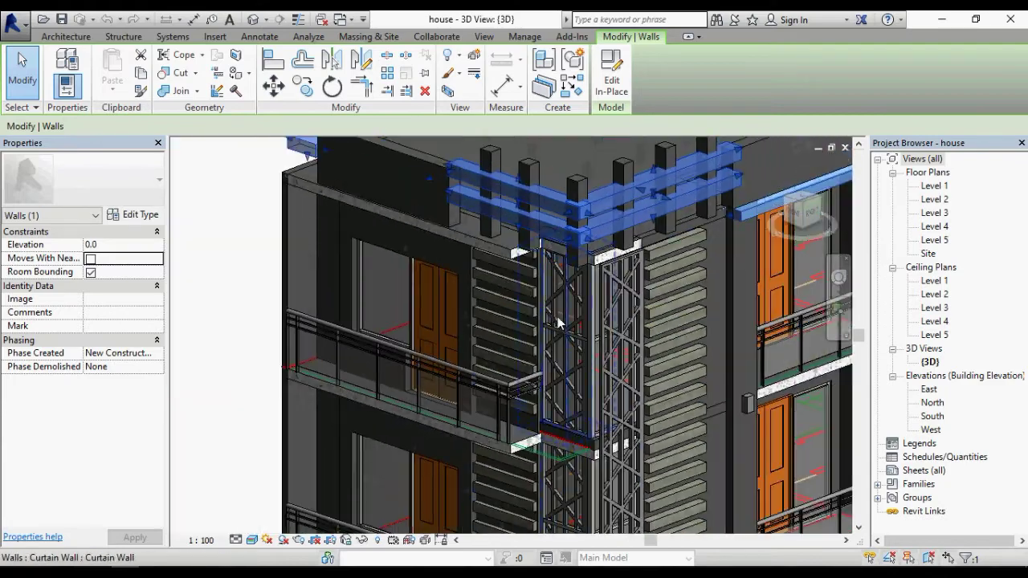
left_click(339, 223)
middle_click_drag(561, 297, 498, 349, "shift")
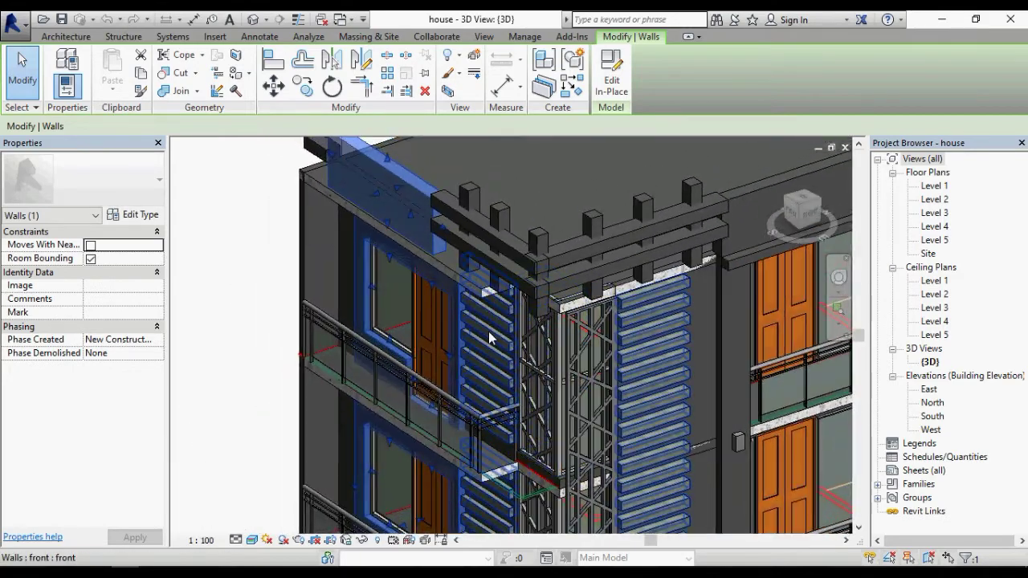
- Examine the facade from near and far, including the corner lattice and the in-place light fixtures on the side wall
scroll(489, 342, "down", 5)
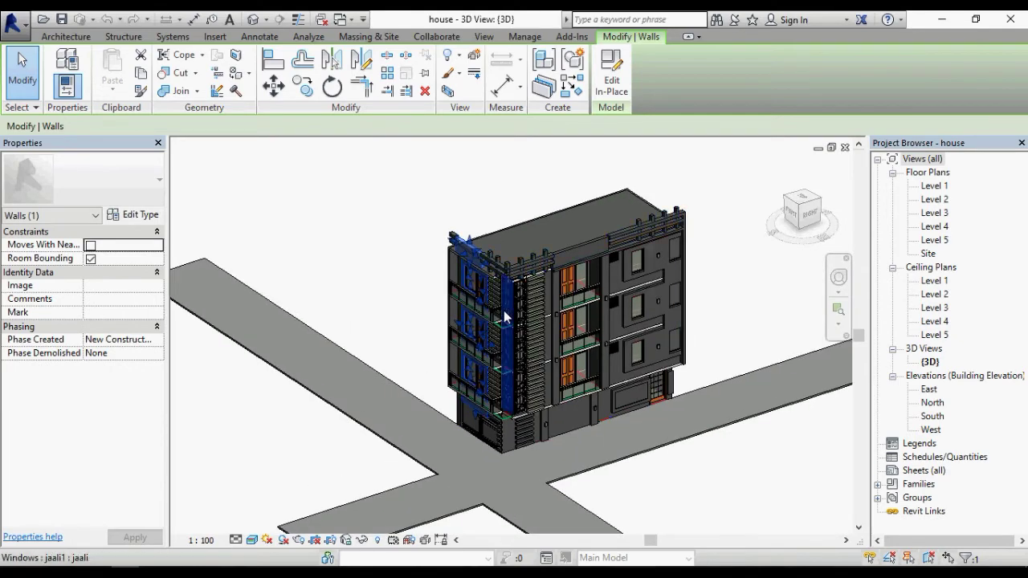
scroll(499, 331, "up", 3)
left_click(351, 265)
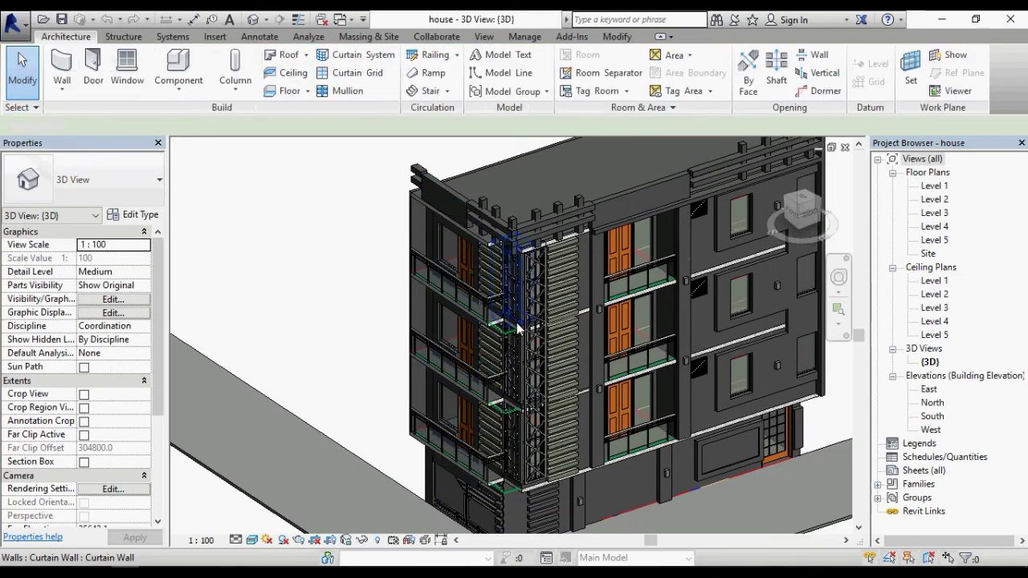
scroll(518, 325, "down", 4)
scroll(554, 322, "up", 3)
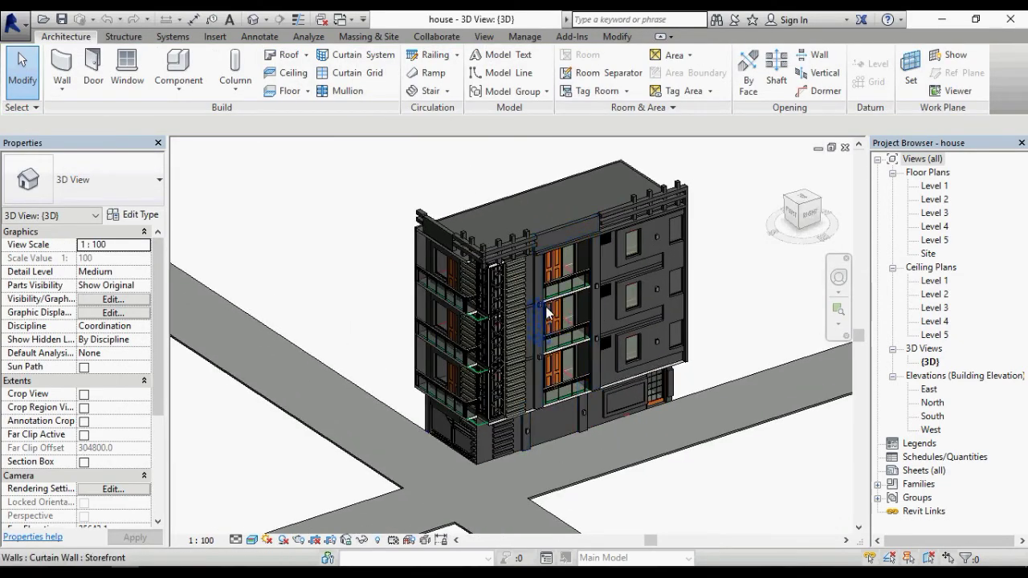
scroll(559, 321, "up", 3)
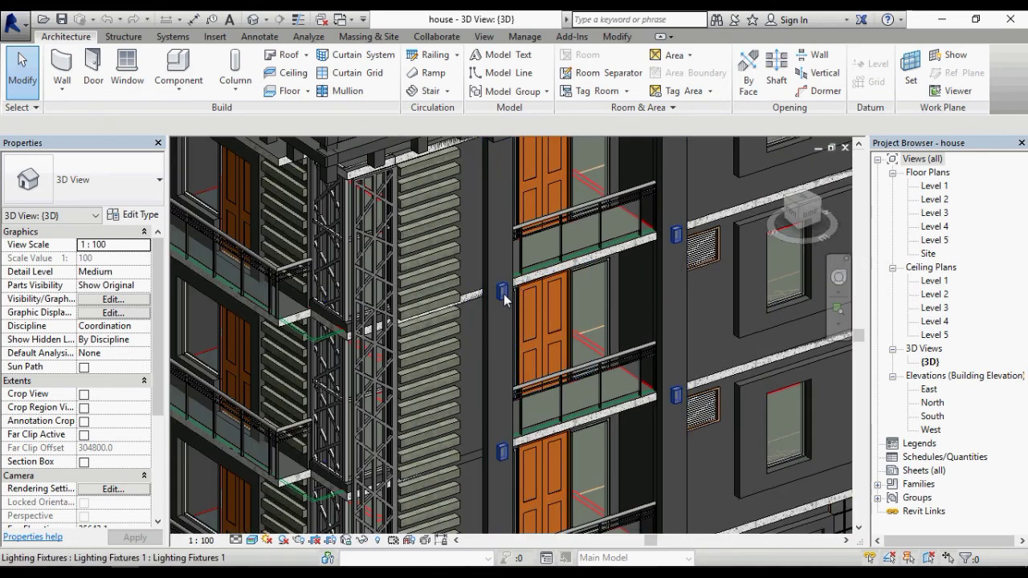
left_click(585, 366)
scroll(585, 367, "down", 4)
scroll(551, 315, "up", 3)
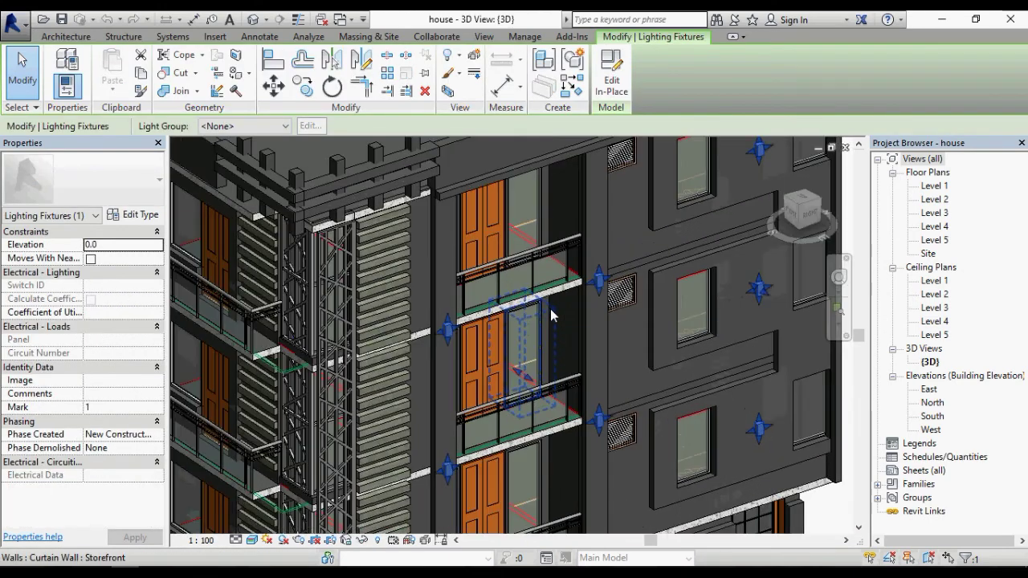
key("Escape")
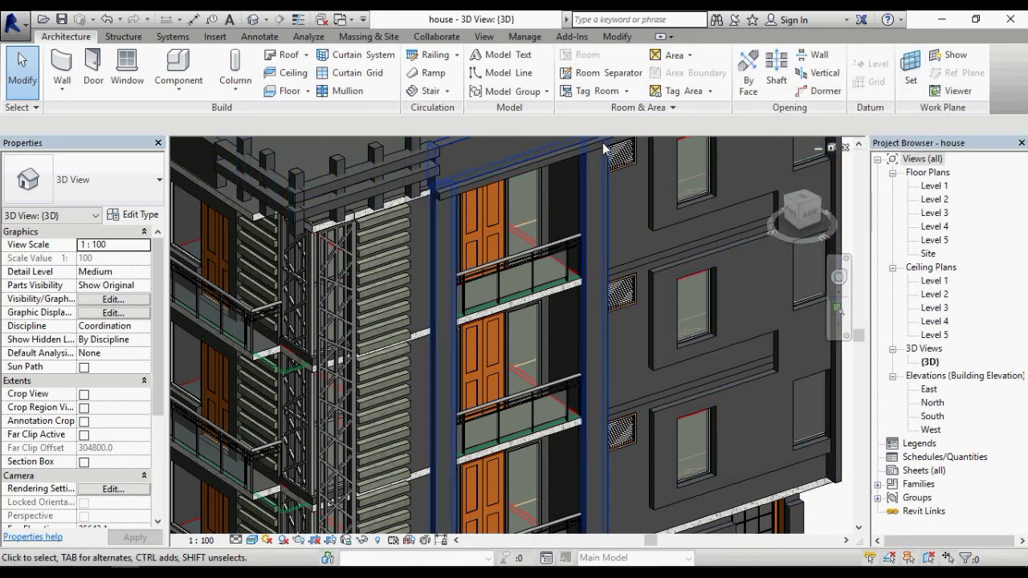
- Start a new in-place model in the Walls category, accepting the suggested name
left_click(193, 88)
left_click(201, 149)
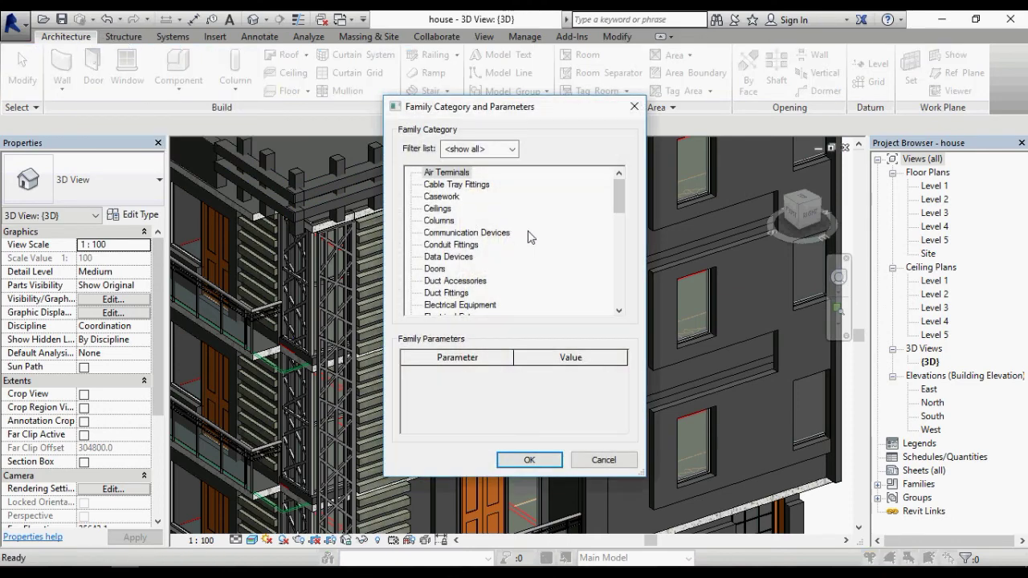
scroll(498, 311, "down", 10)
left_click(434, 293)
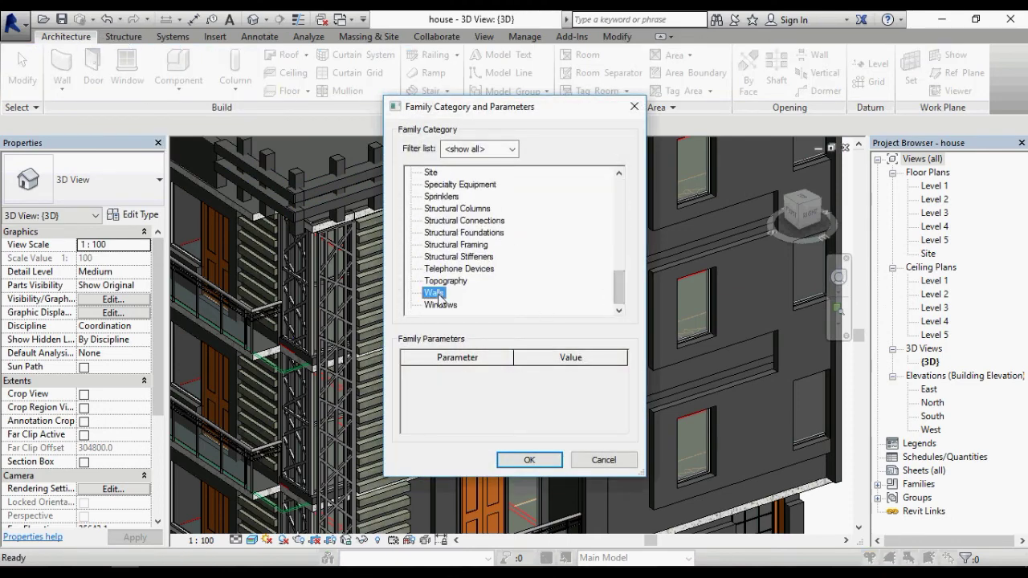
left_click(514, 458)
left_click(530, 327)
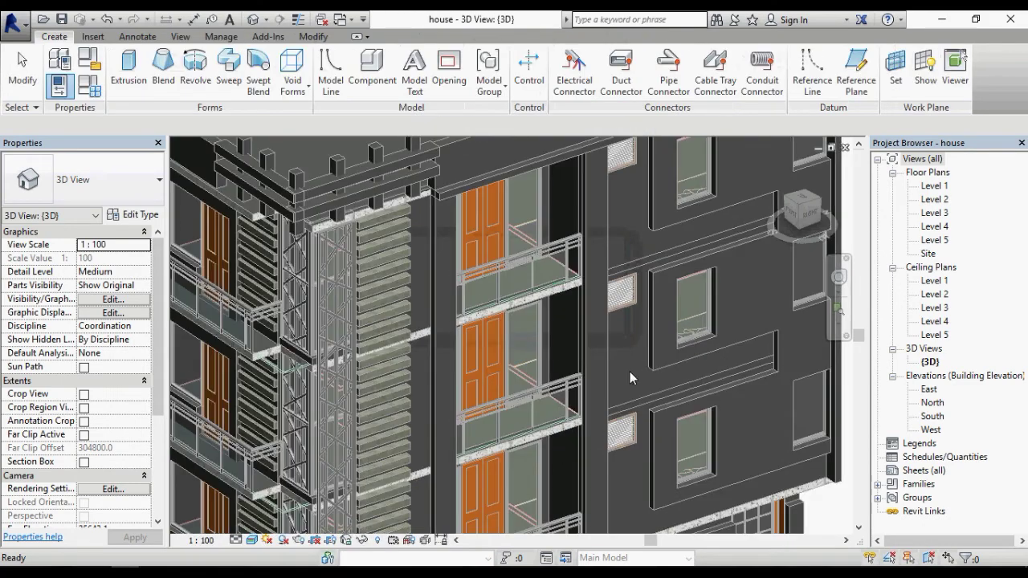
- Set the work plane by picking the face of the balcony pillar in the {3D} view
left_click(896, 68)
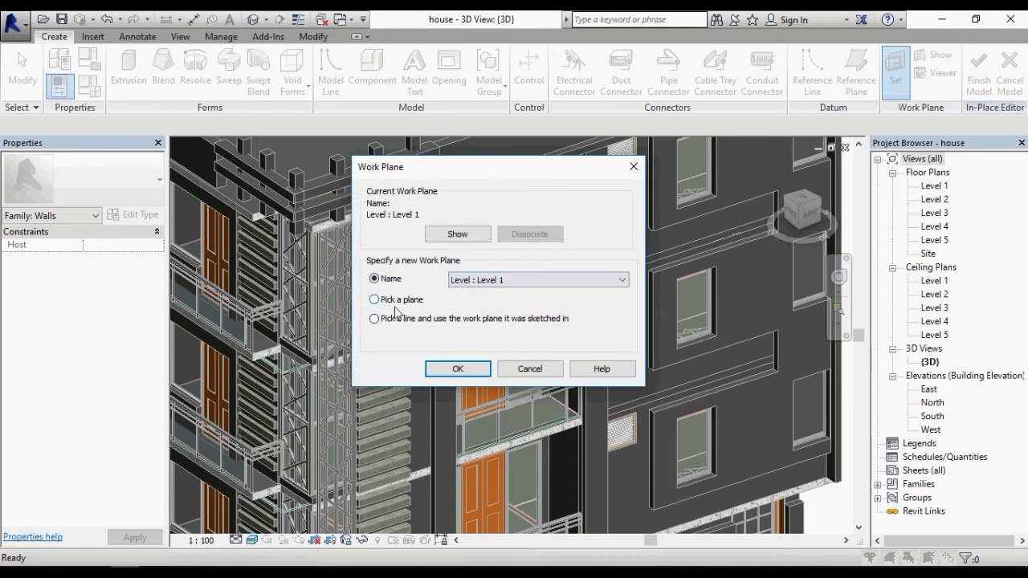
left_click_drag(502, 160, 464, 232)
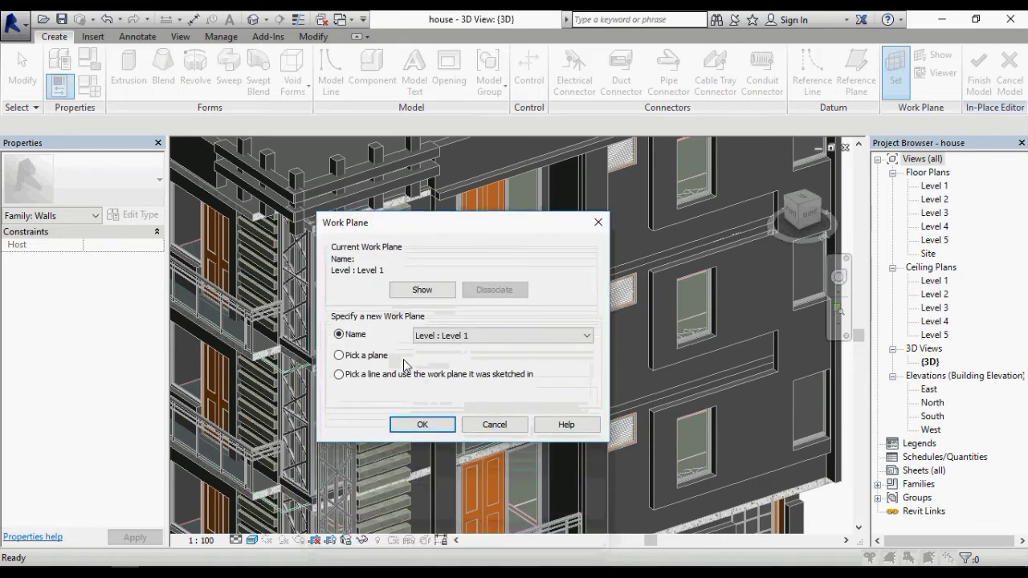
left_click(420, 425)
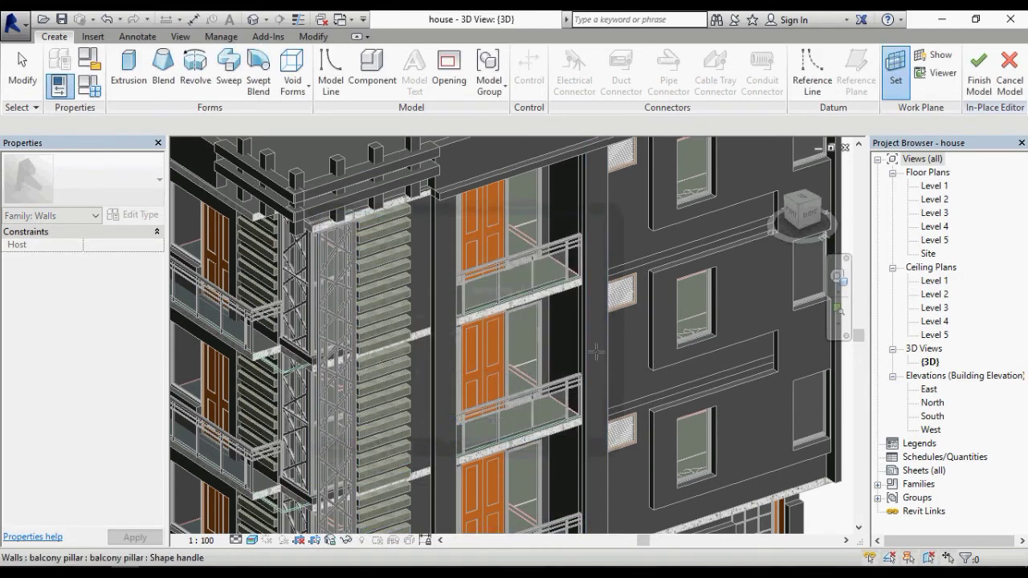
left_click(438, 315)
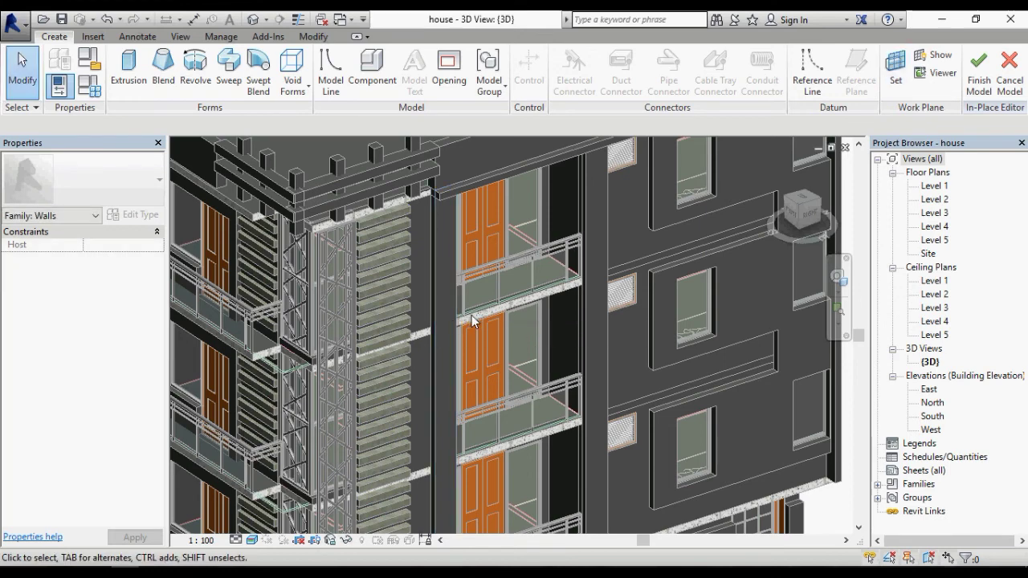
- Open the East elevation at the balcony pillar between the horizontal slats and the balcony doors
scroll(518, 274, "down", 3)
scroll(528, 336, "up", 2)
scroll(529, 336, "down", 2)
scroll(529, 337, "up", 1)
scroll(660, 339, "down", 2)
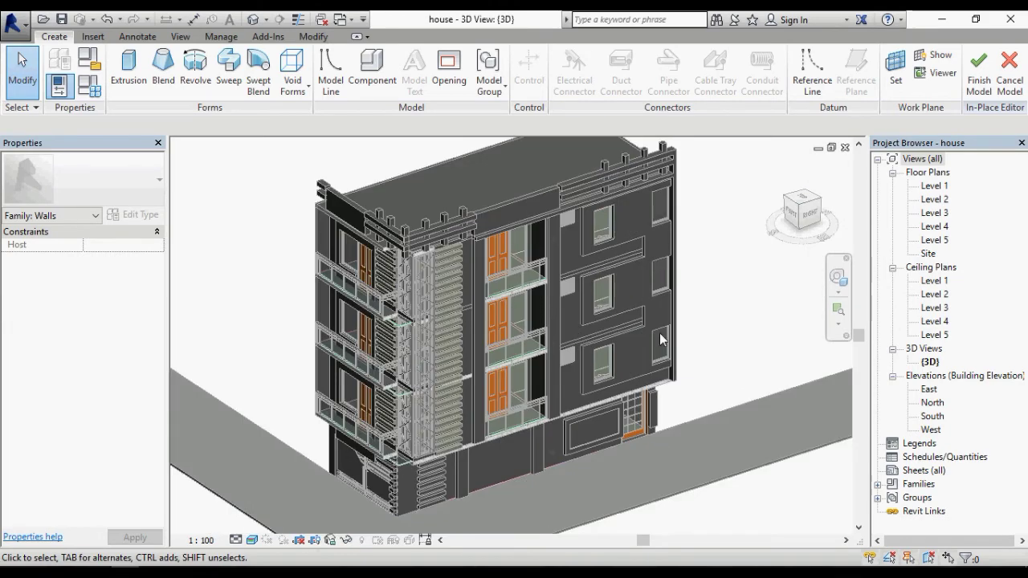
double_click(930, 390)
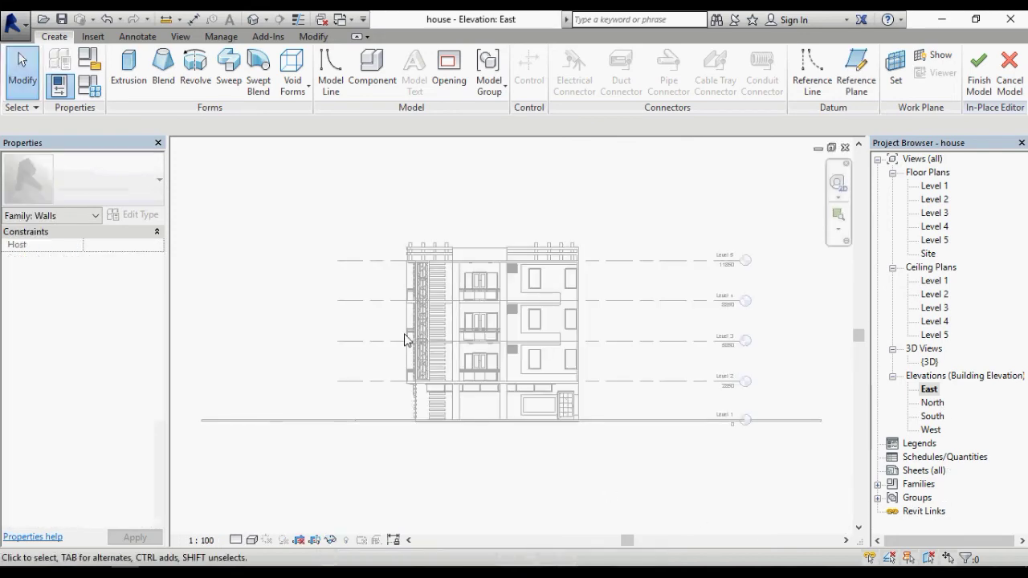
scroll(452, 321, "up", 5)
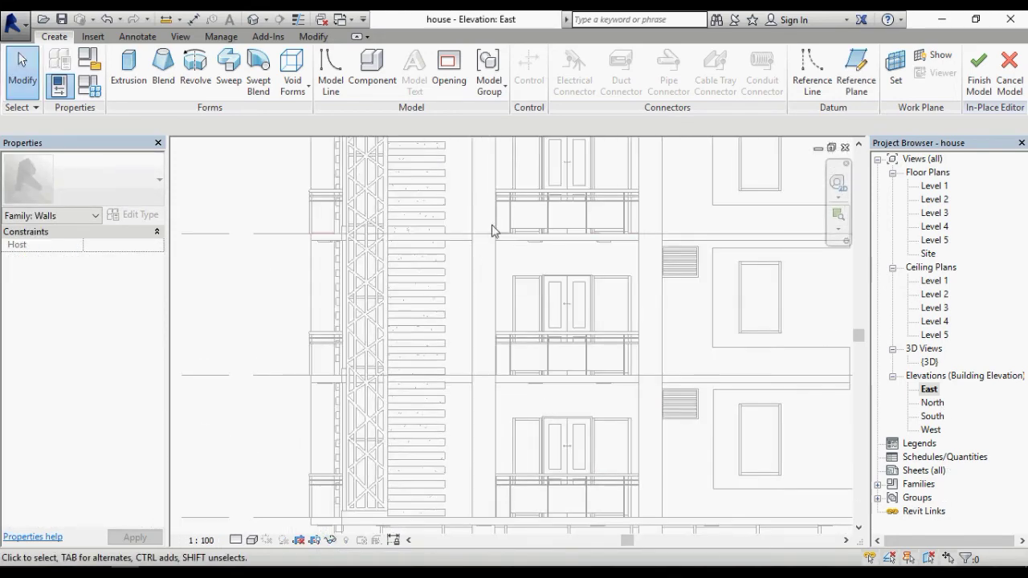
scroll(493, 231, "up", 4)
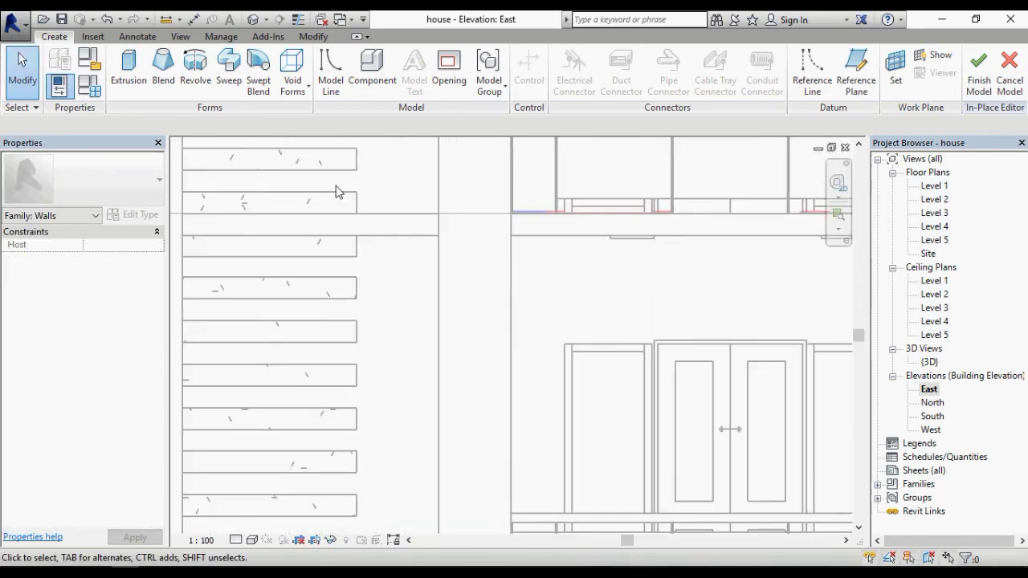
- Start an extrusion and pick the face of the balcony pillar beside the slats as its work plane
left_click(142, 90)
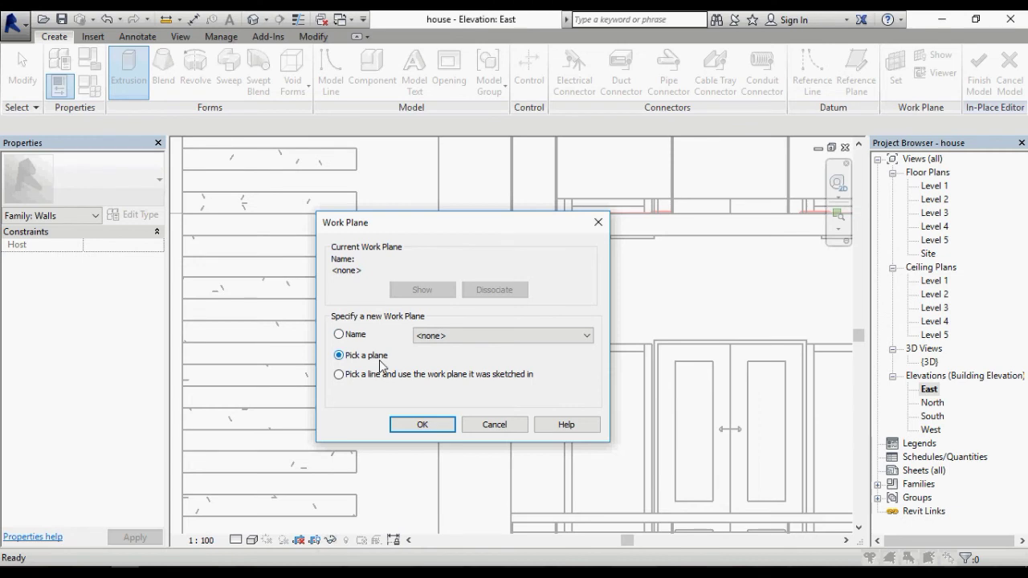
left_click(440, 341)
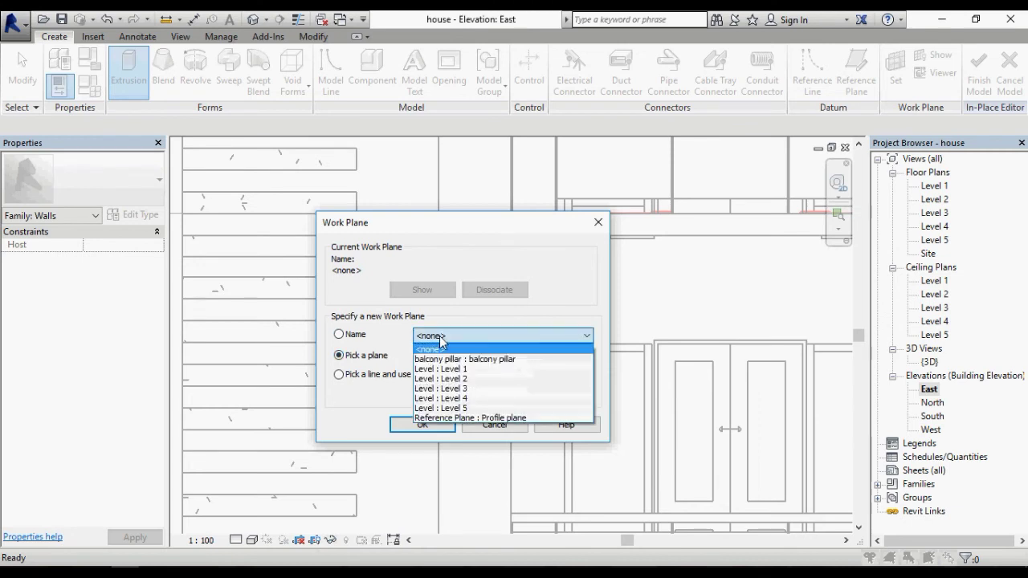
left_click(440, 341)
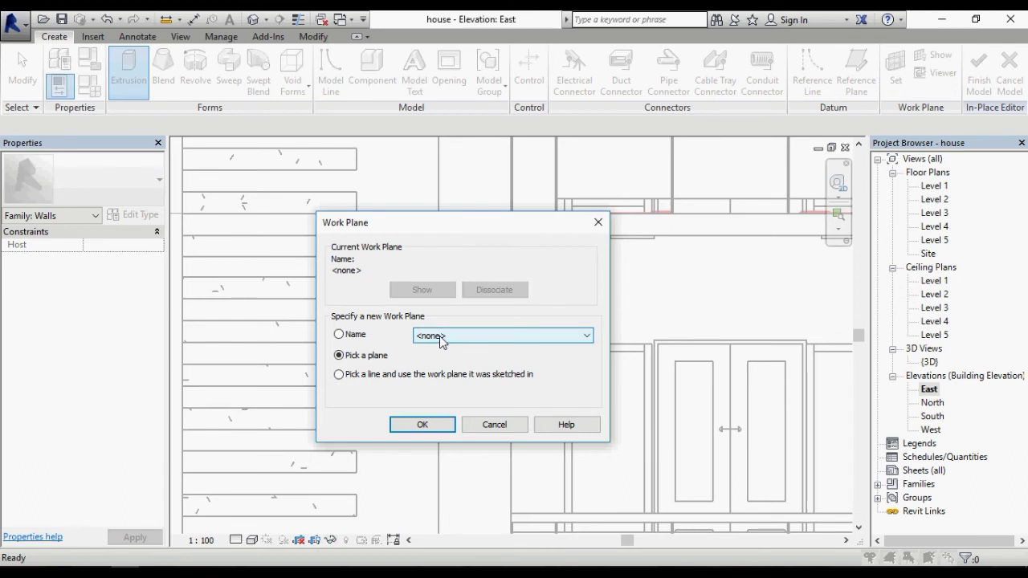
left_click(411, 425)
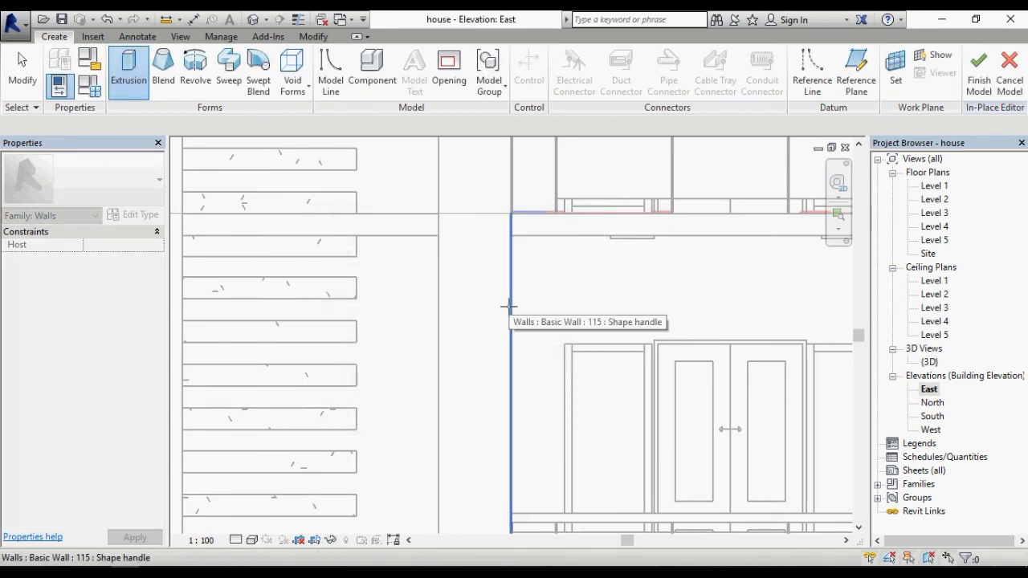
scroll(509, 306, "down", 4)
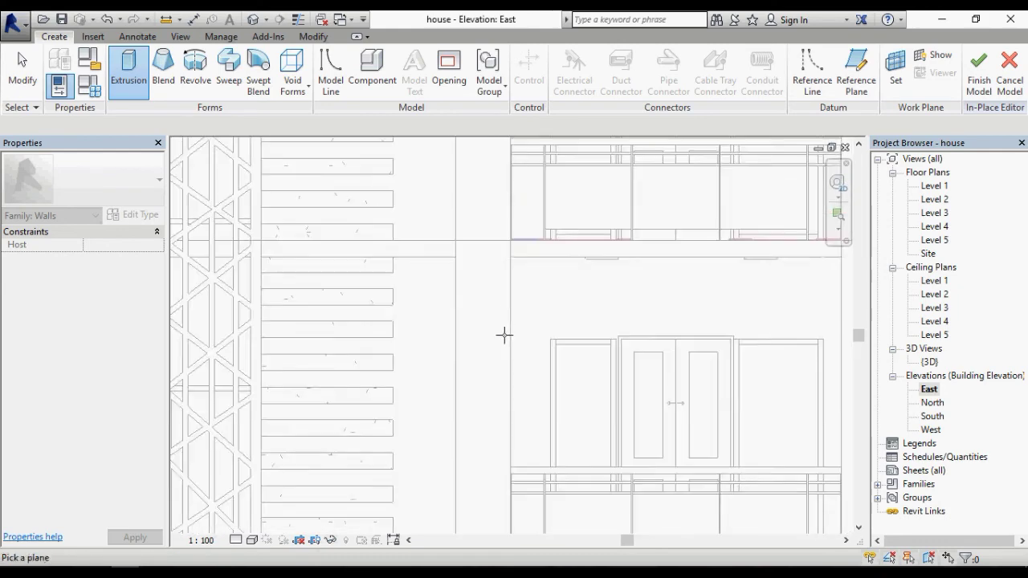
scroll(503, 339, "down", 2)
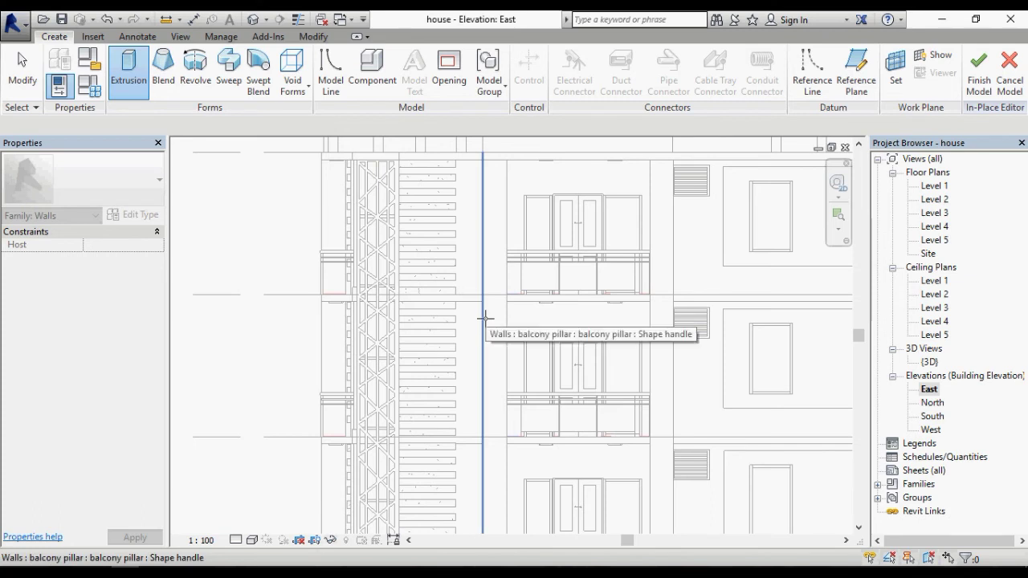
key("Tab")
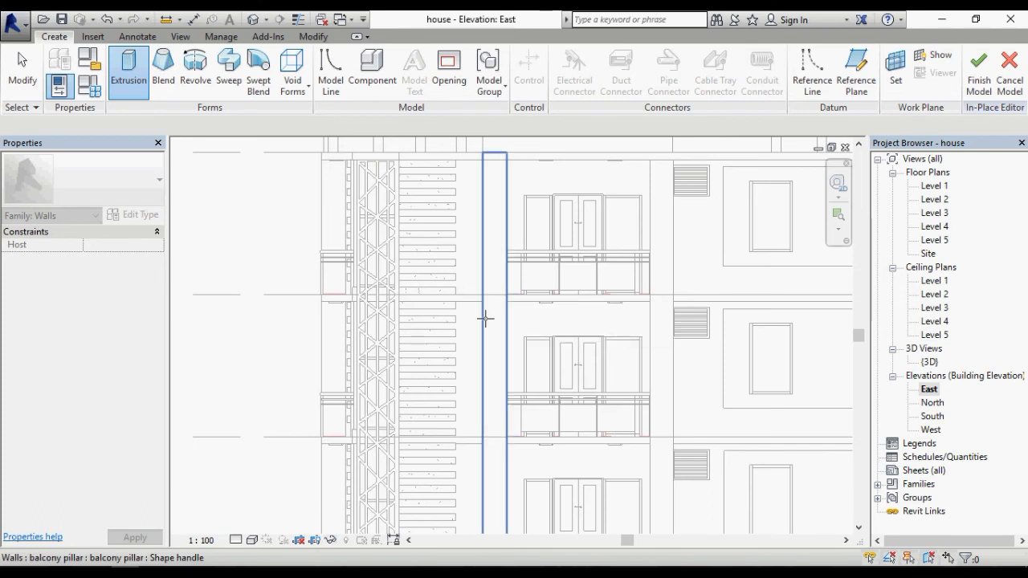
key("Tab")
key("Tab")
left_click(486, 319)
key("Tab")
left_click(486, 319)
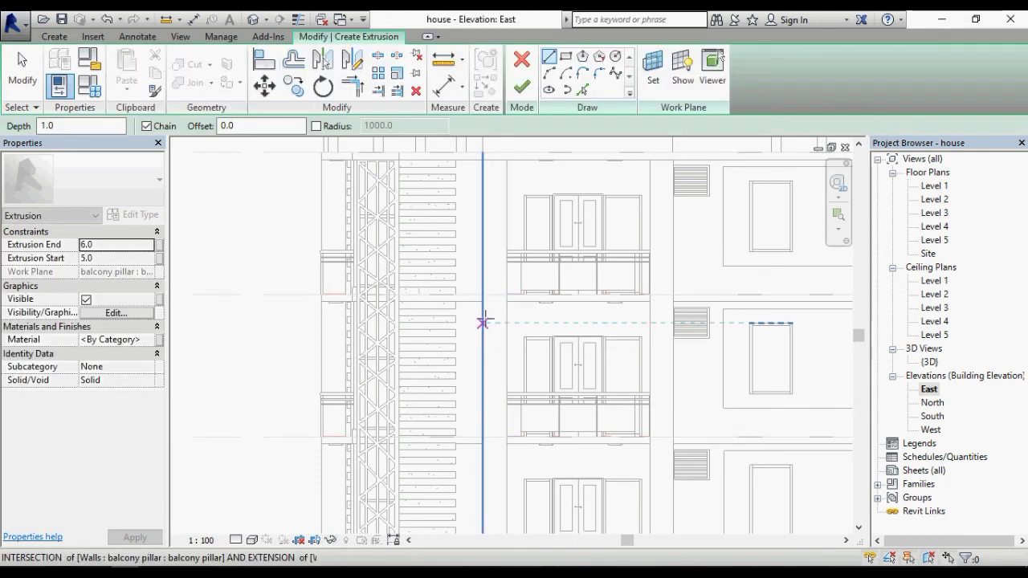
- Sketch an upright rectangle about 256 mm wide and 1279 mm high on the balcony pillar, just below the floor line
scroll(540, 157, "up", 2)
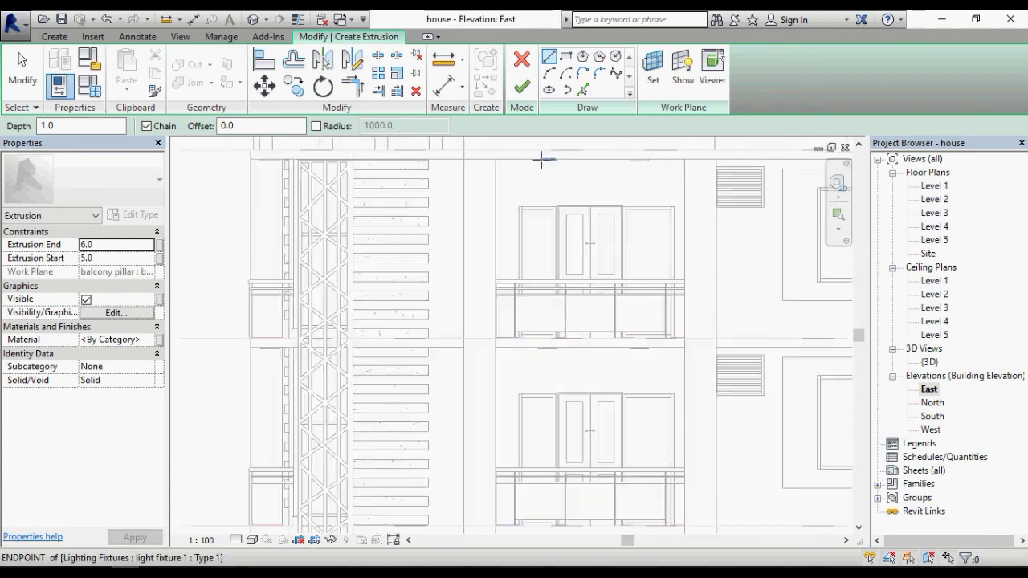
left_click(566, 57)
scroll(484, 402, "up", 2)
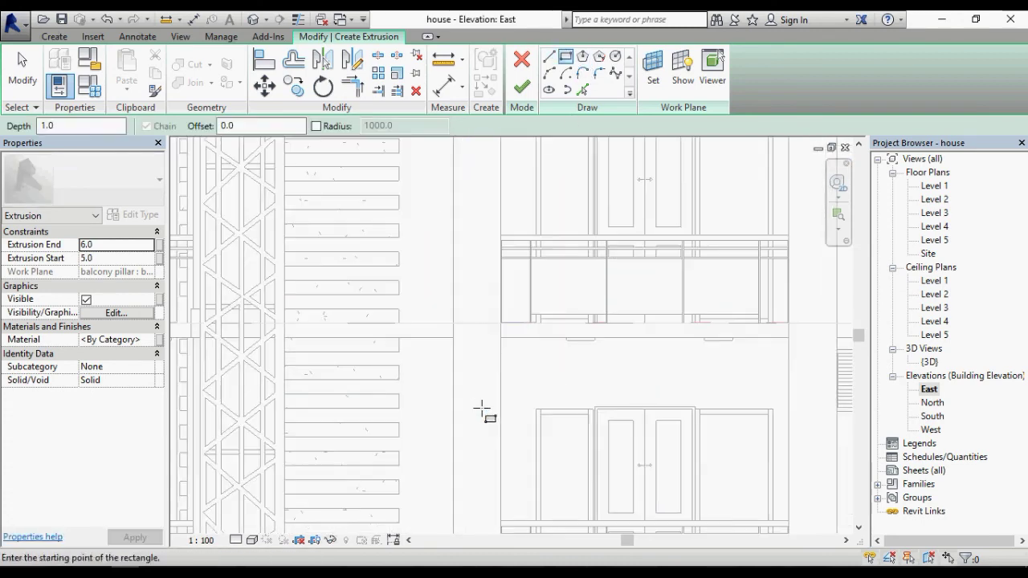
scroll(474, 378, "up", 2)
left_click(458, 333)
left_click(490, 495)
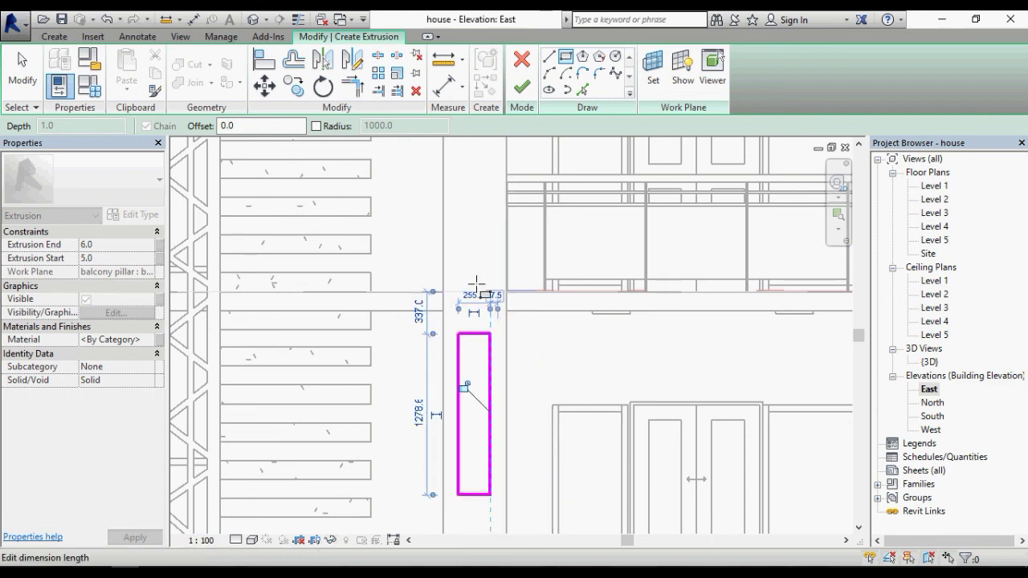
scroll(472, 275, "down", 2)
scroll(501, 427, "up", 1)
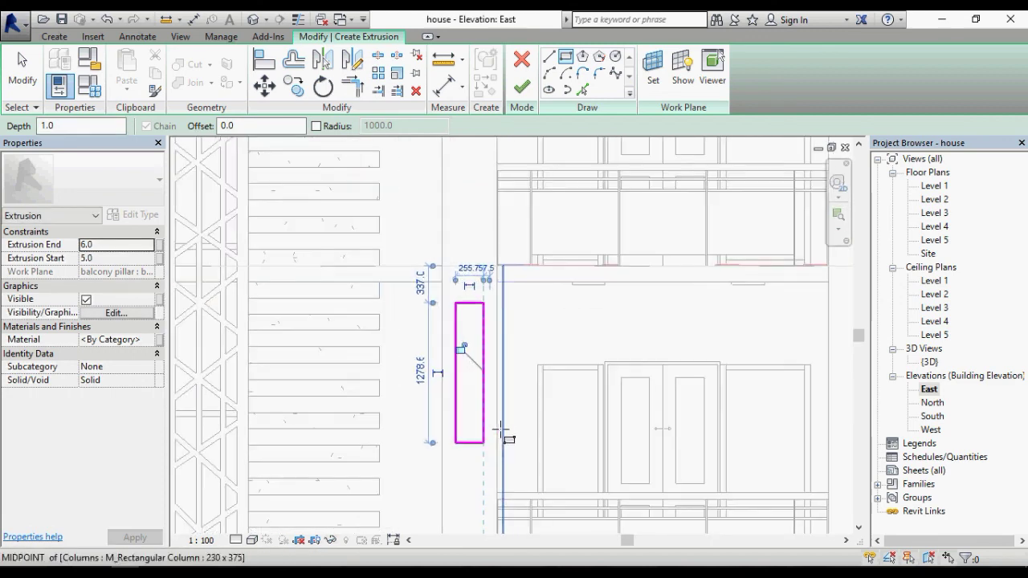
- Extrude the rectangle with start 0 and end 150, and inspect the light box on the pillar in the {3D} view
left_click(101, 245)
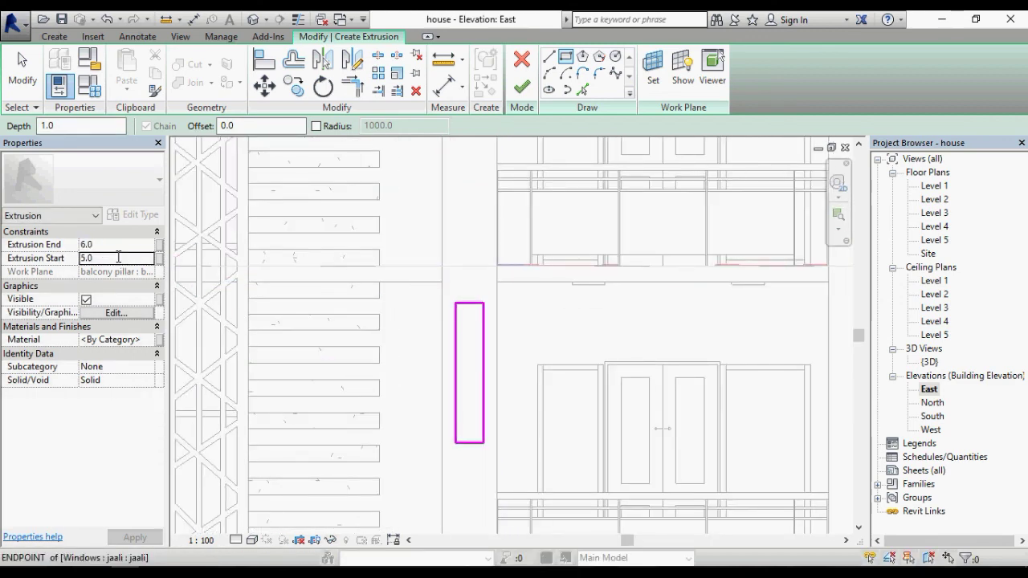
type("0")
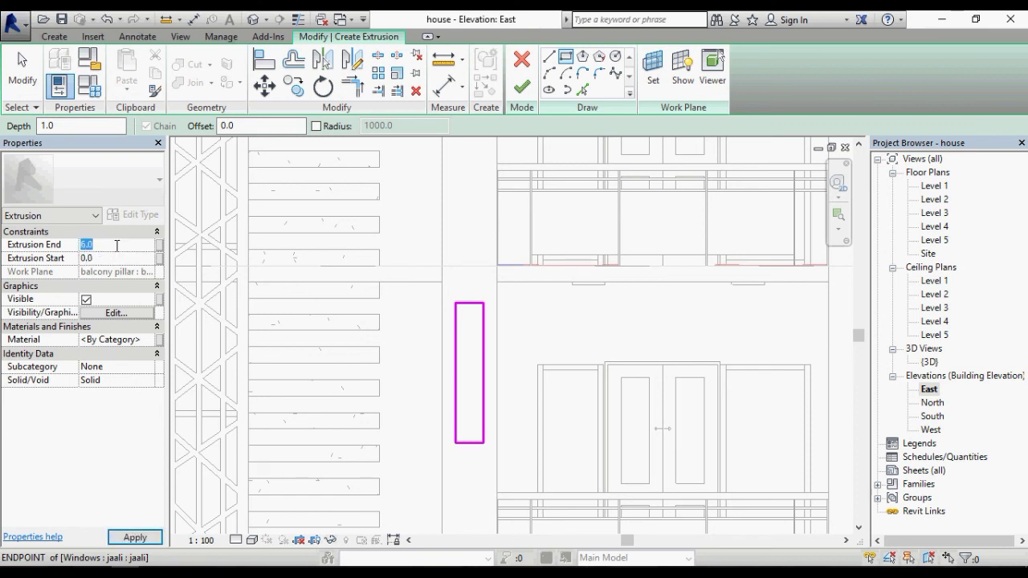
left_click(135, 536)
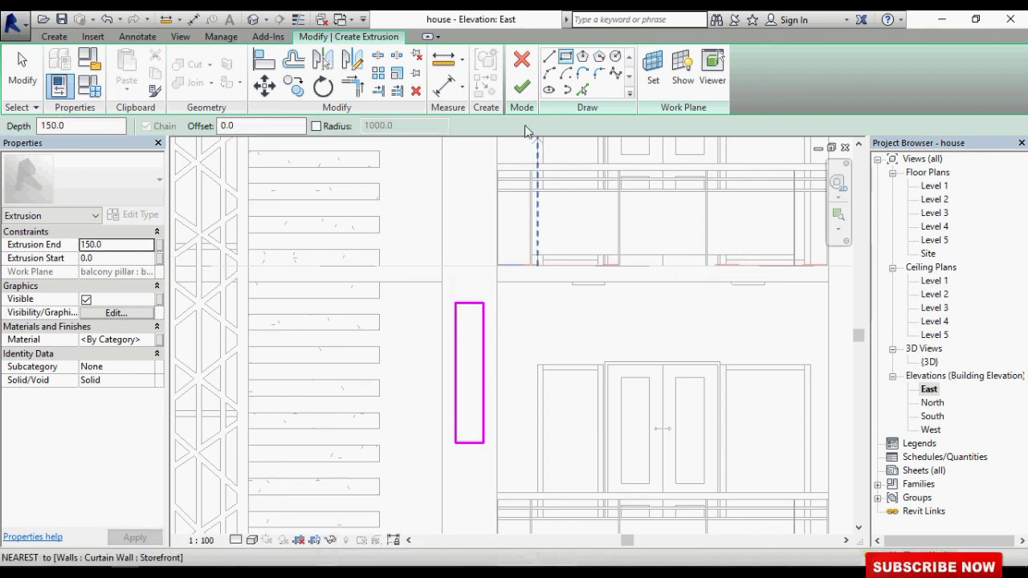
left_click(522, 86)
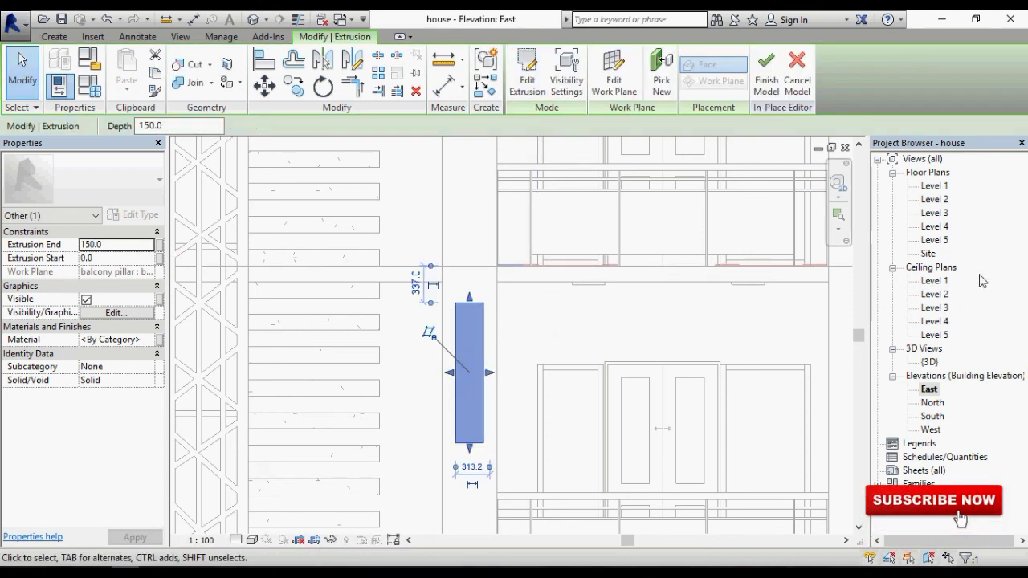
double_click(929, 362)
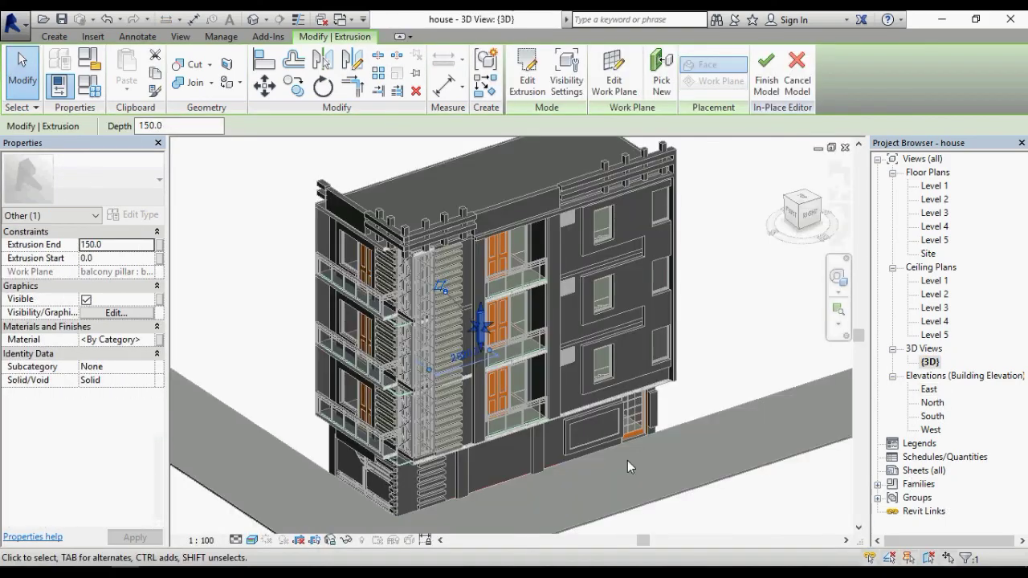
scroll(488, 345, "up", 5)
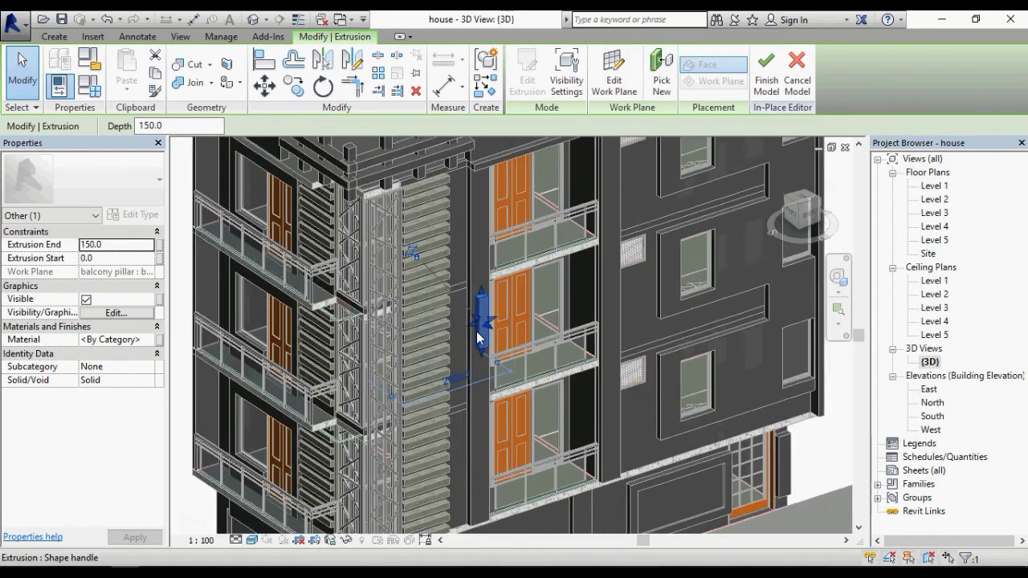
- Finish the in-place wall model of the light box and check it on the balcony pillar against the whole facade
key("Escape")
middle_click_drag(498, 334, 537, 322, "shift")
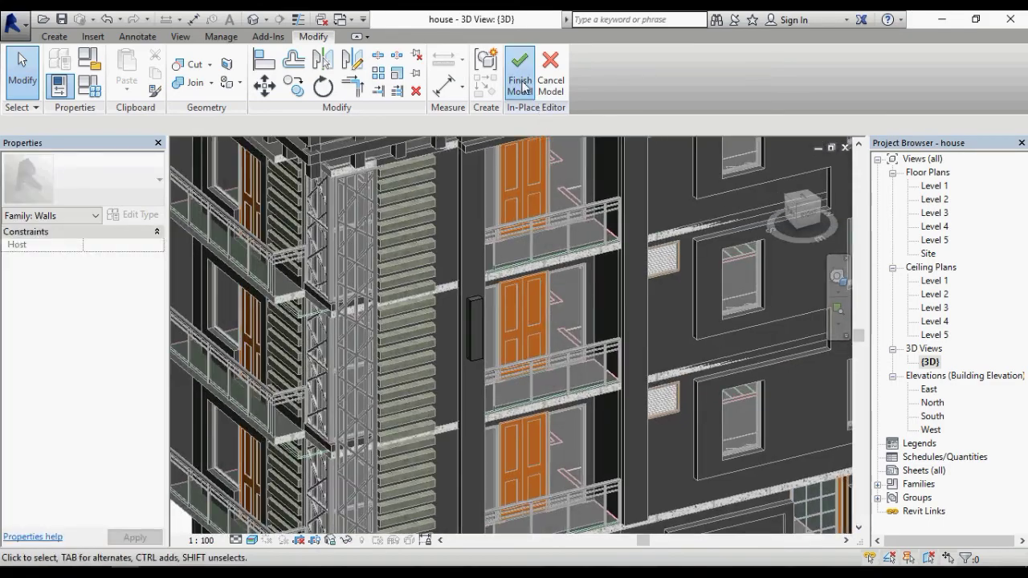
left_click(520, 72)
scroll(502, 329, "down", 4)
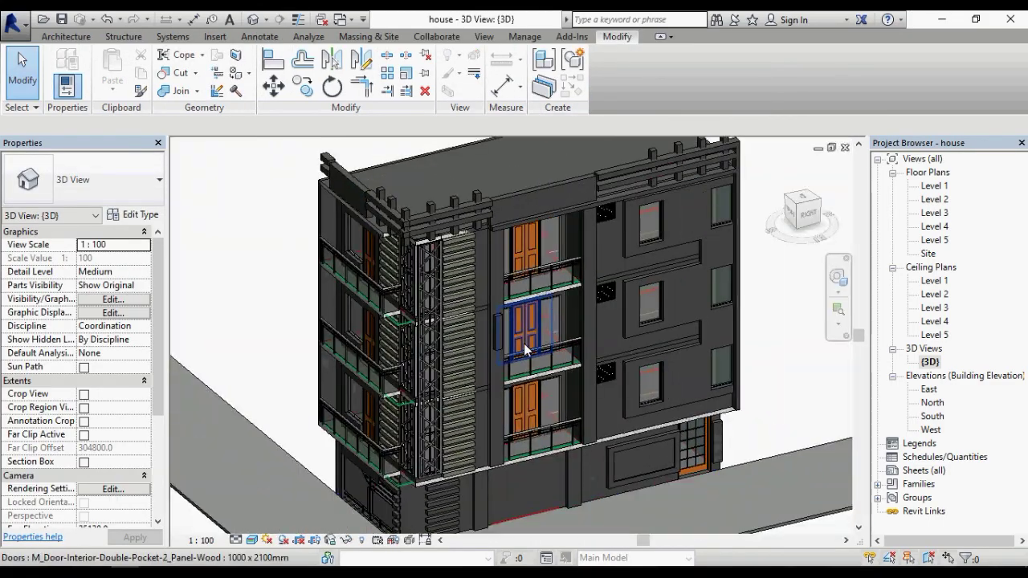
scroll(498, 328, "up", 5)
scroll(499, 363, "down", 5)
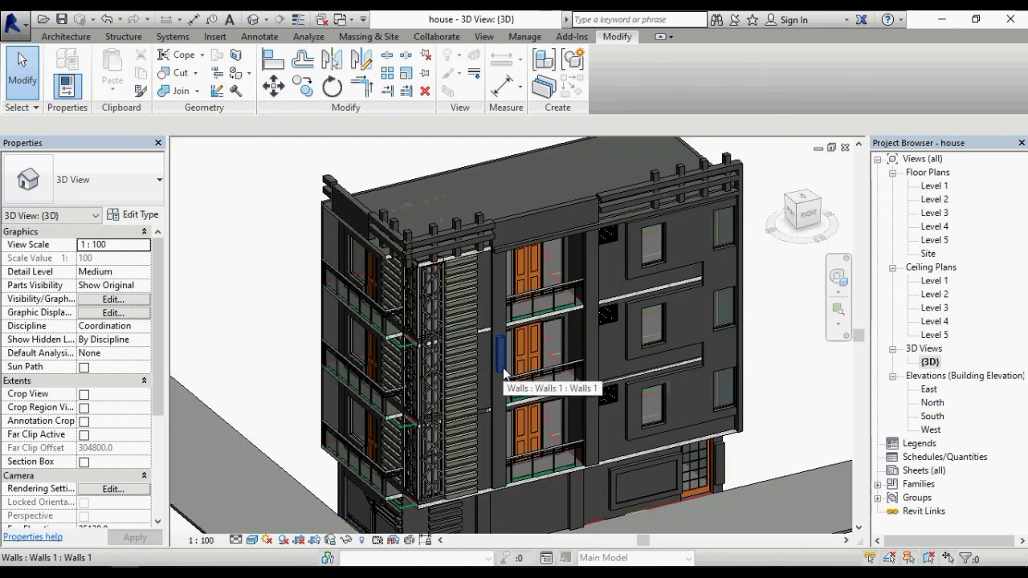
scroll(507, 371, "up", 5)
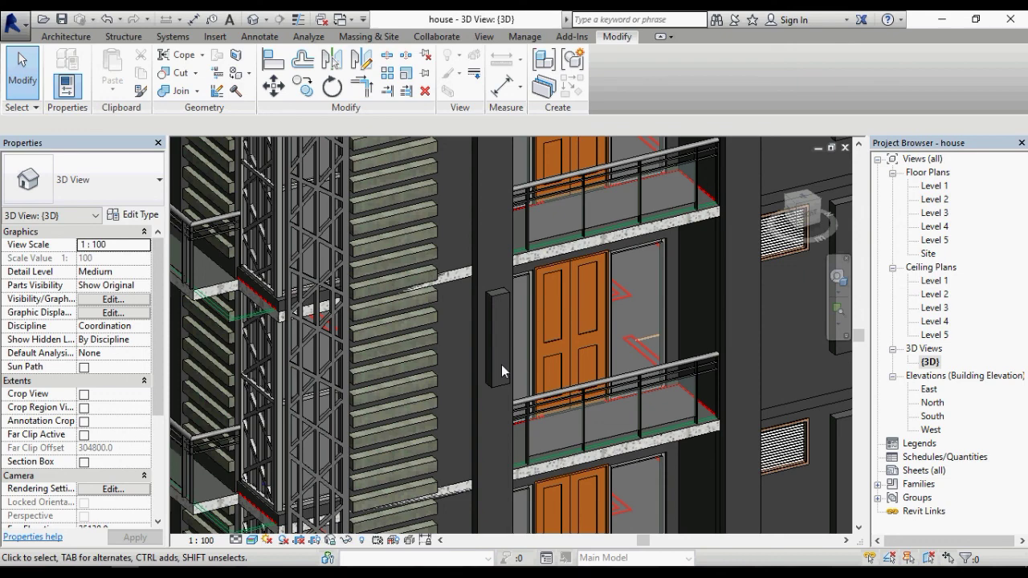
scroll(502, 365, "down", 3)
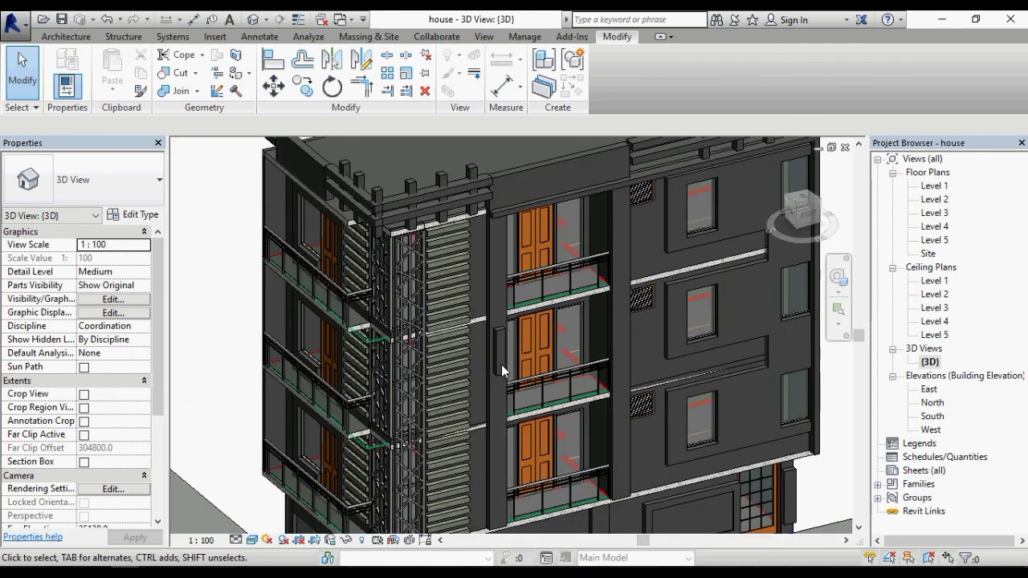
scroll(501, 365, "down", 2)
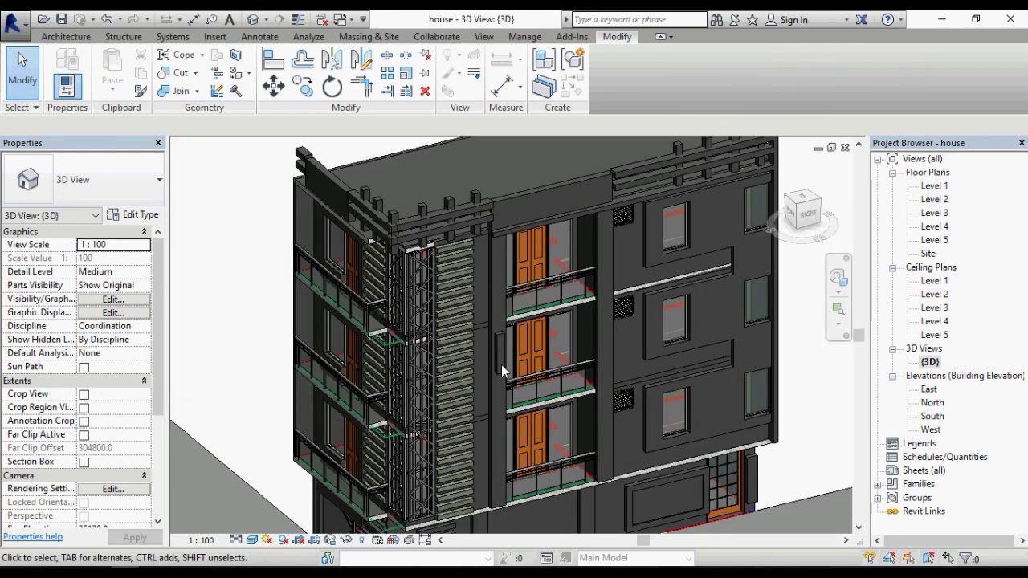